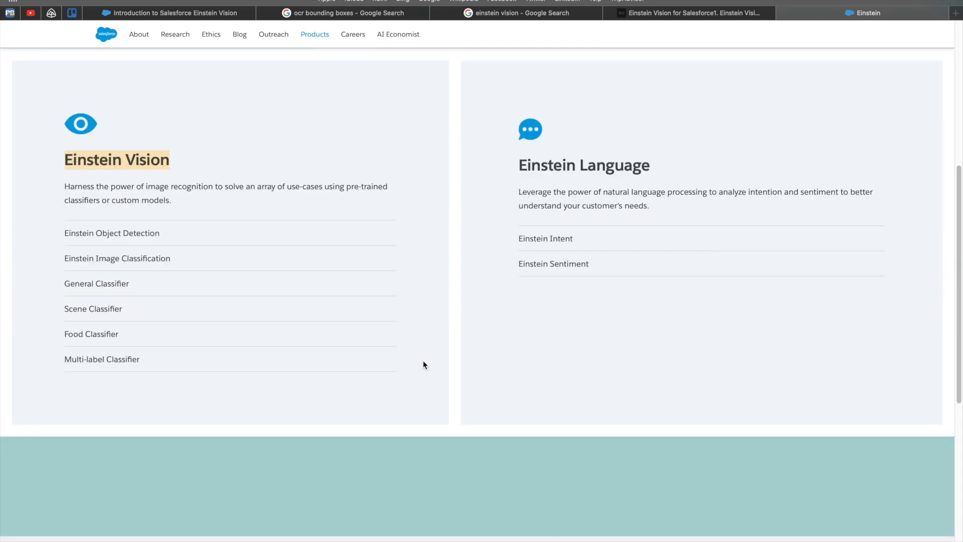
Highlight the Einstein Vision heading on the Einstein products page, and open the Introduction to Salesforce Einstein Vision guide
drag(65, 162, 172, 163)
click(150, 15)
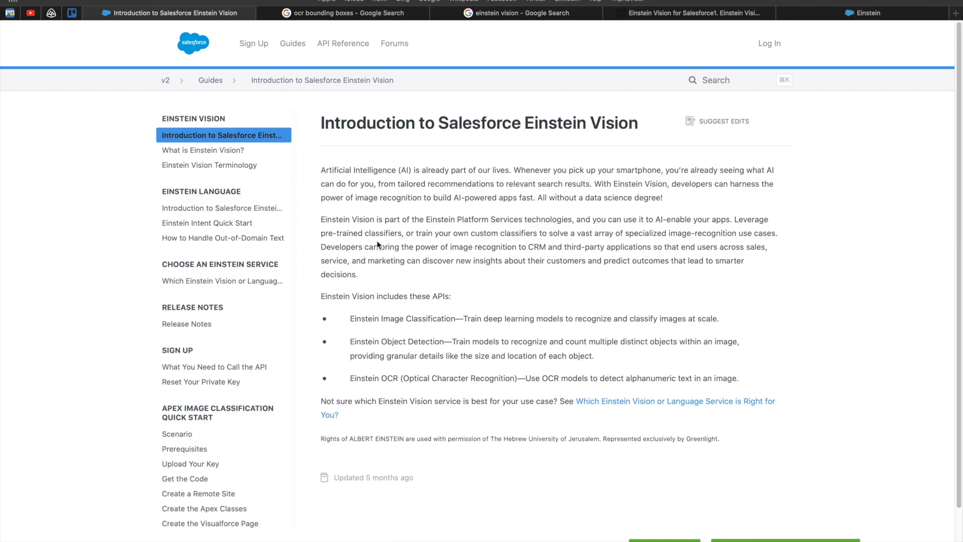
Browse the "ocr bounding boxes" image results one by one, from the identity card example to the bounding box distance diagram
click(355, 15)
click(89, 143)
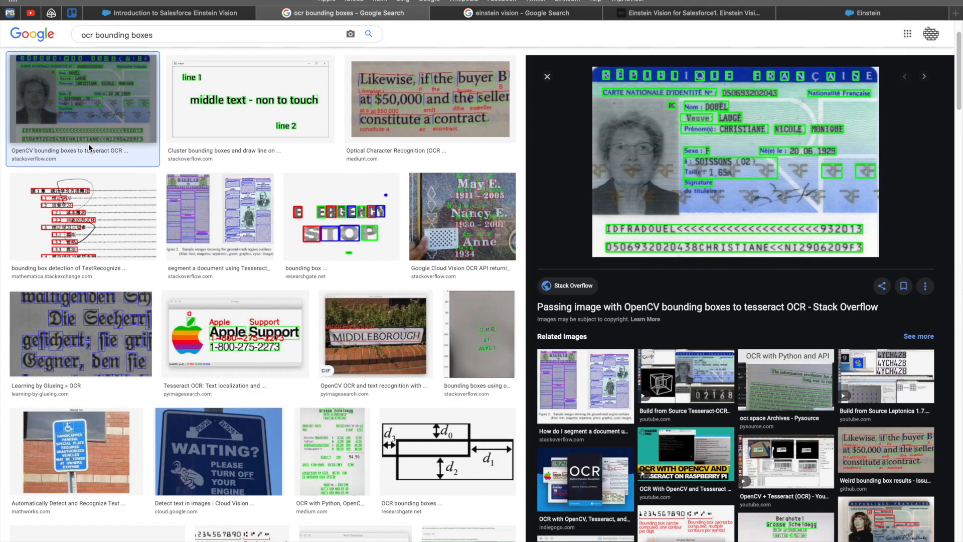
key(Right)
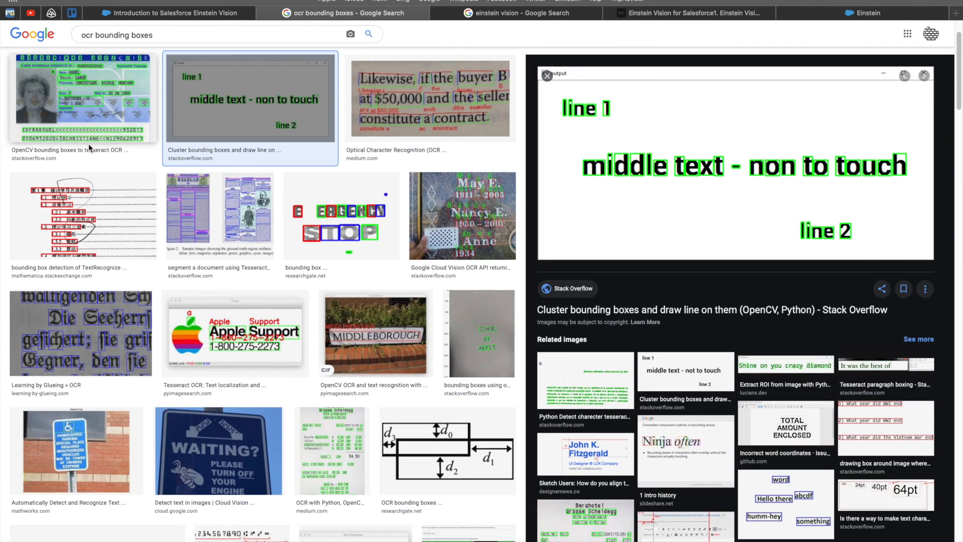
key(Right)
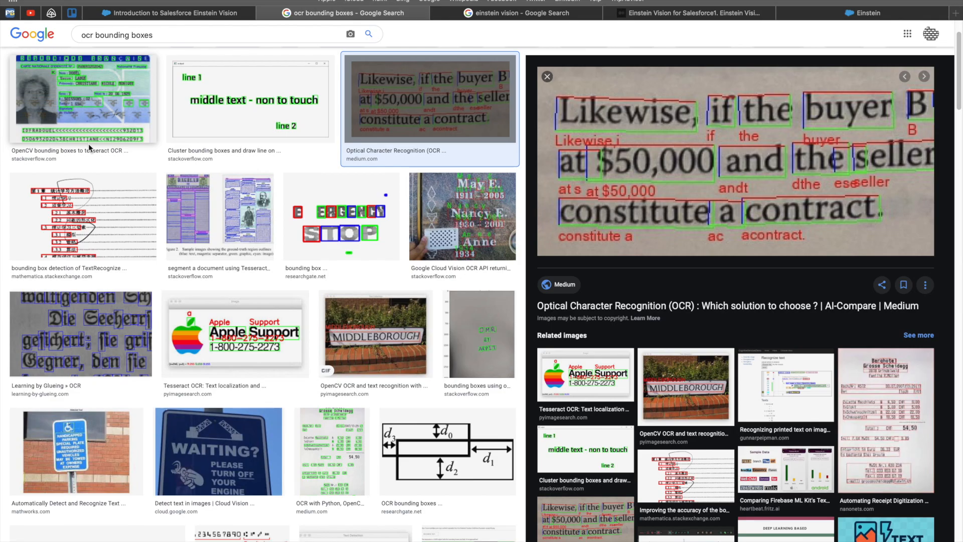
key(Right)
key(Right)
key(Right)
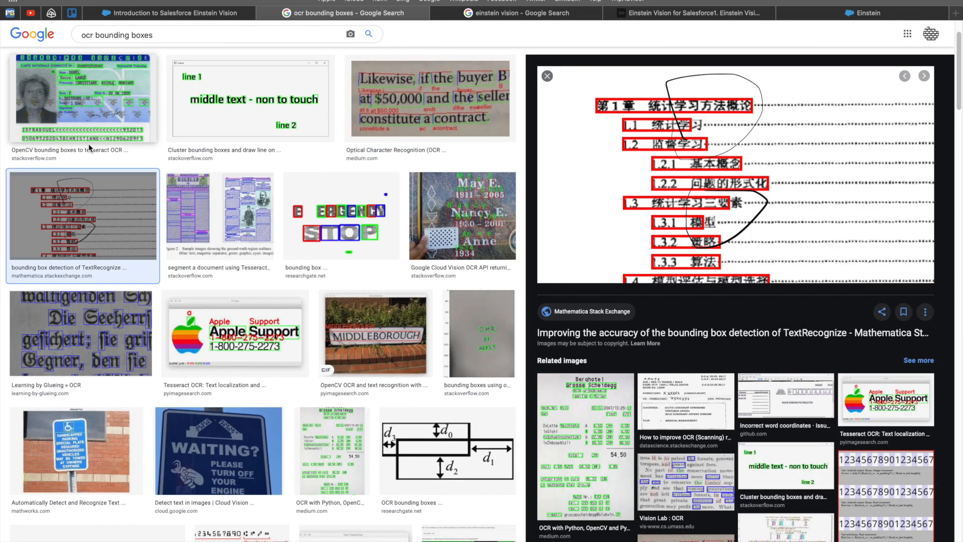
key(Right)
key(Right)
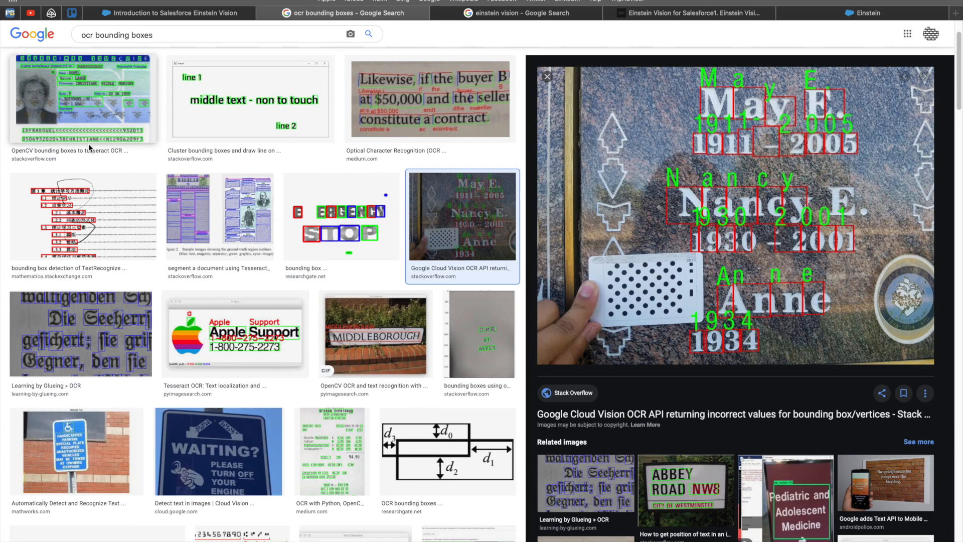
key(Right)
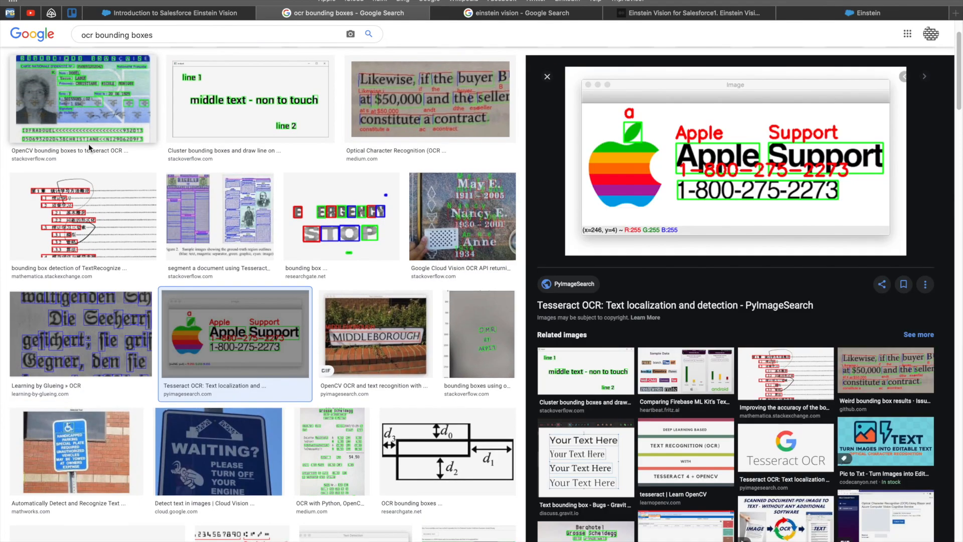
key(Right)
key(Right)
key(Right)
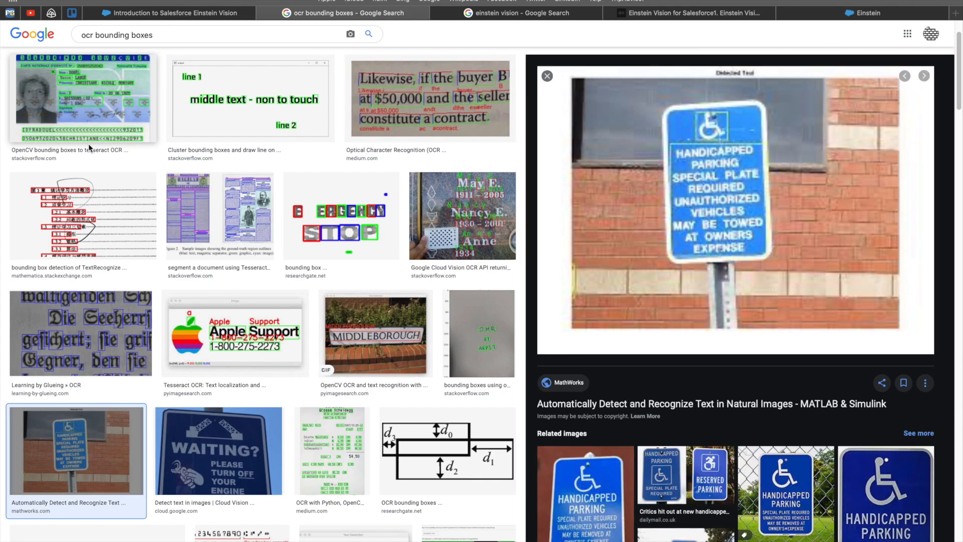
key(Right)
key(Right)
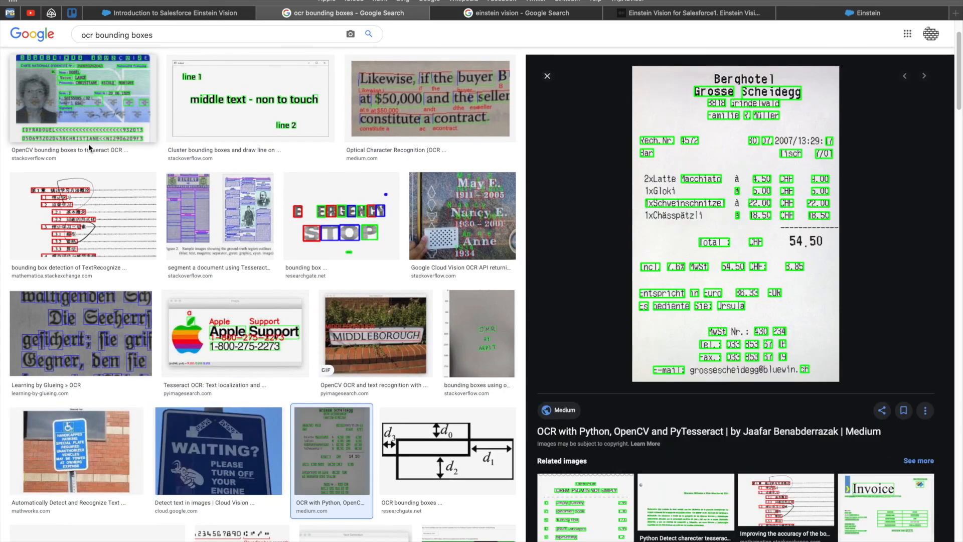
key(Right)
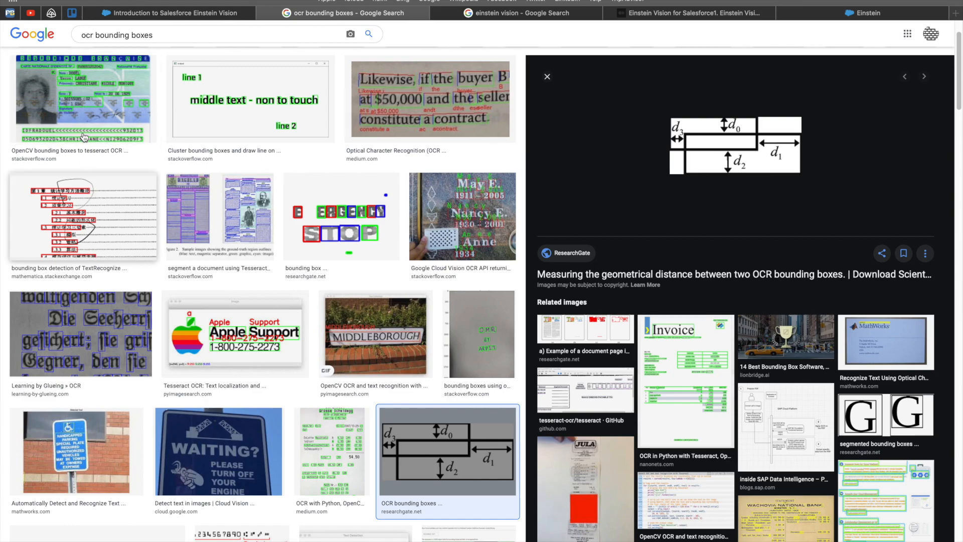
Review the identity card, contract text and newspaper segmentation examples, and return to the Einstein Vision introduction guide
click(83, 101)
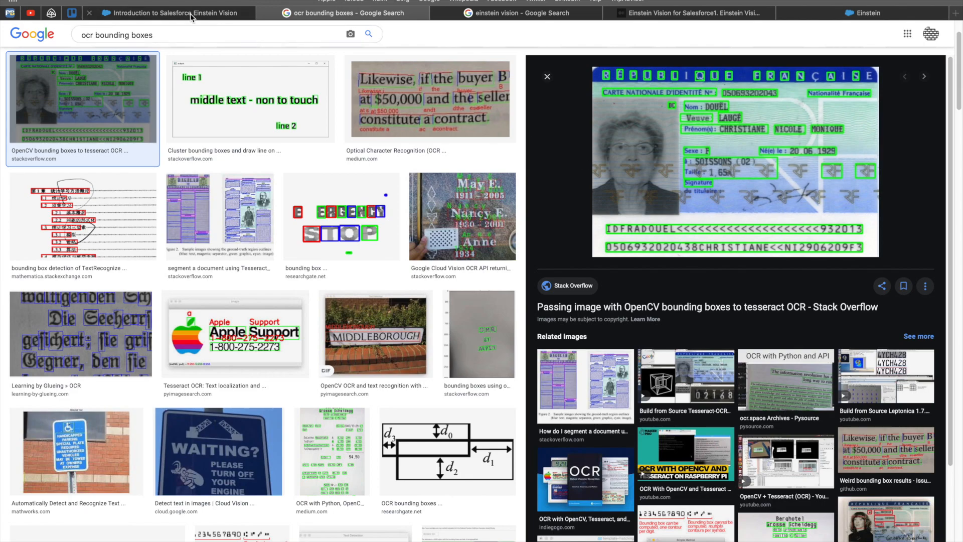
key(Right)
key(Right)
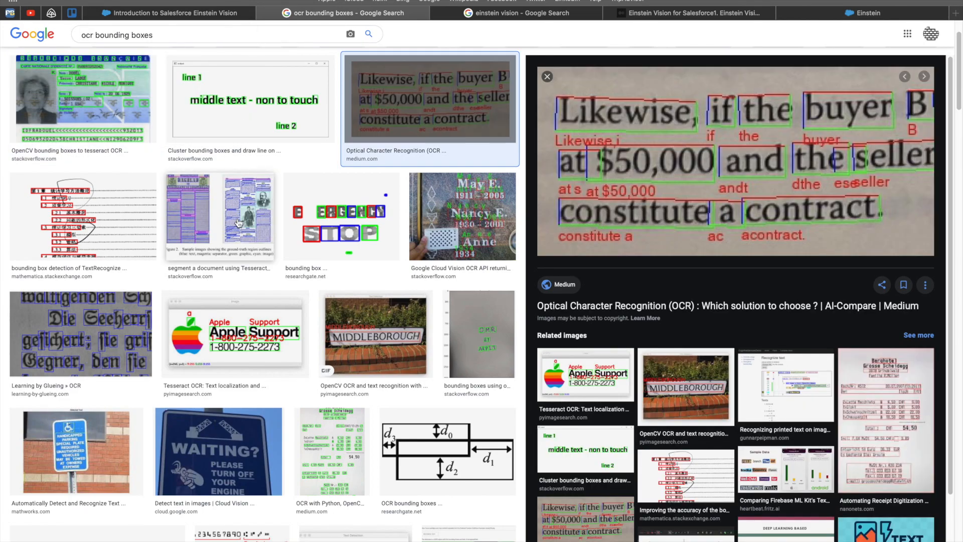
key(Right)
click(247, 327)
key(Left)
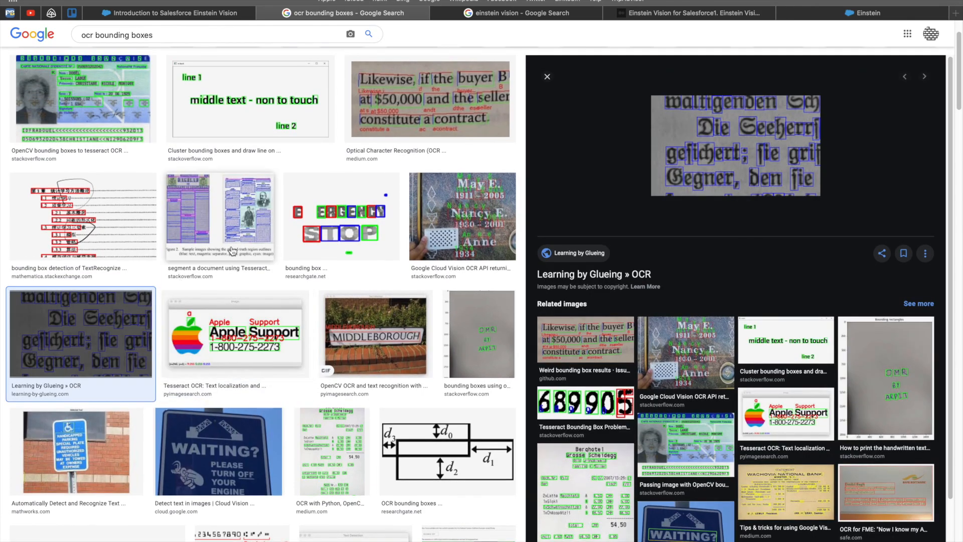
click(232, 251)
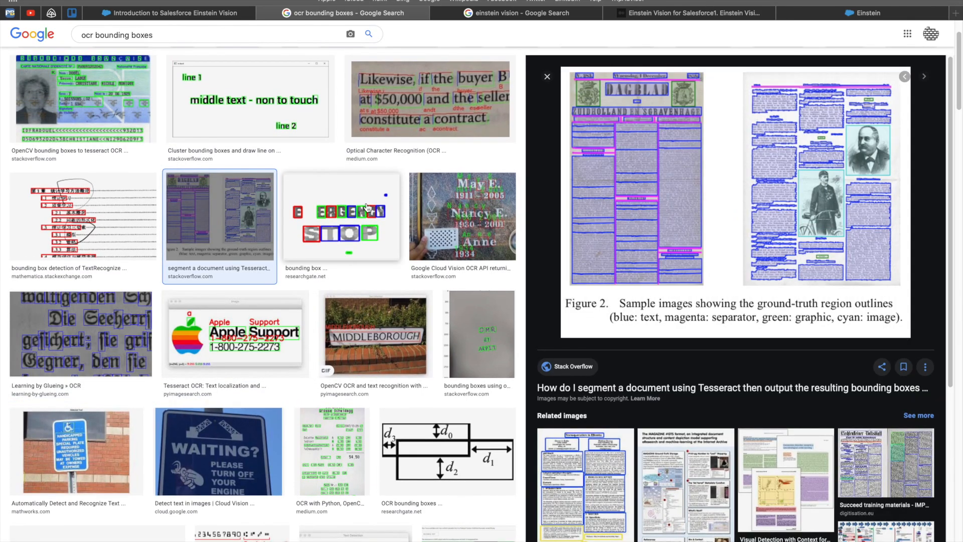
click(177, 15)
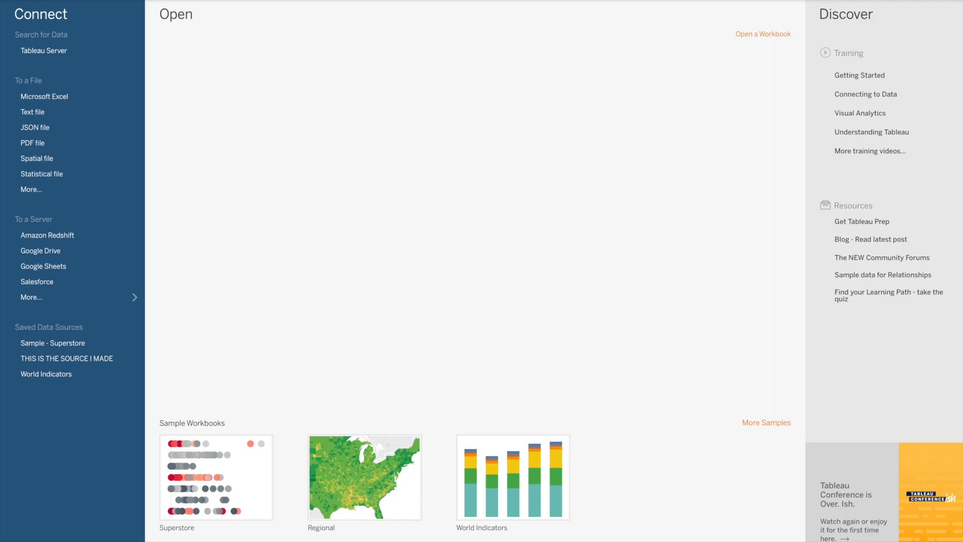
Take Tableau out of full screen and open the Receipt PDF from the Receipt Scanner folder
key(ctrl+super+f)
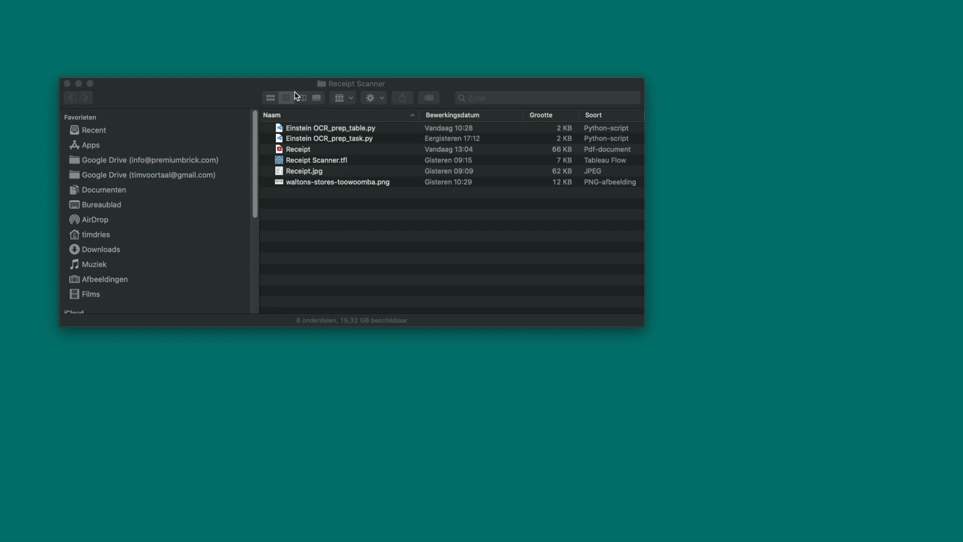
drag(269, 86, 258, 78)
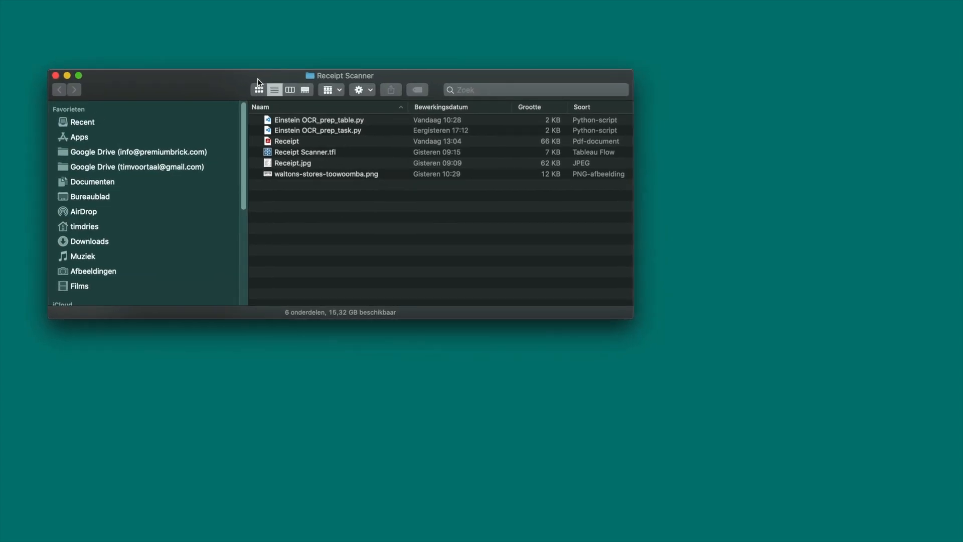
double_click(293, 143)
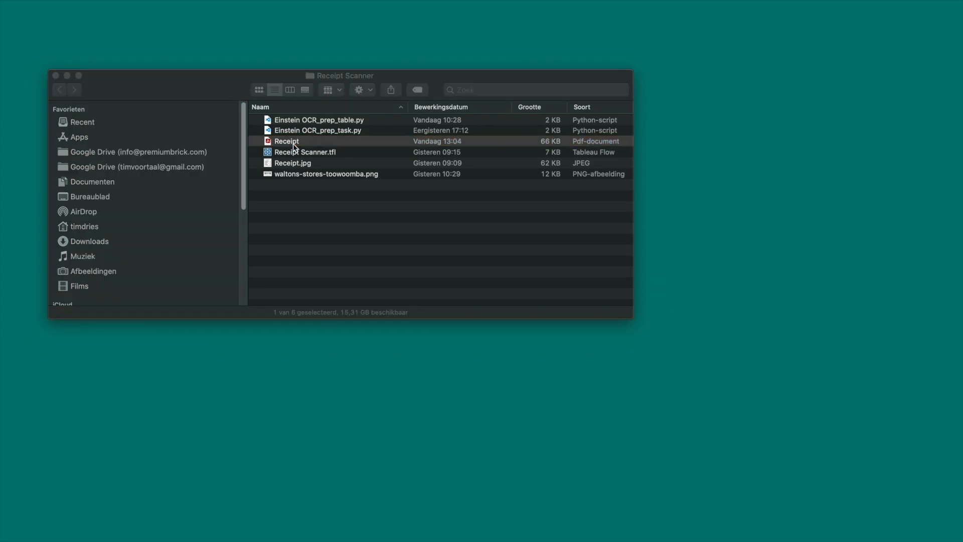
Examine the Walton Stores receipt from heading to total, fit the whole page in view, and dismiss the Adobe Scan promotion
scroll(344, 308, down, 3)
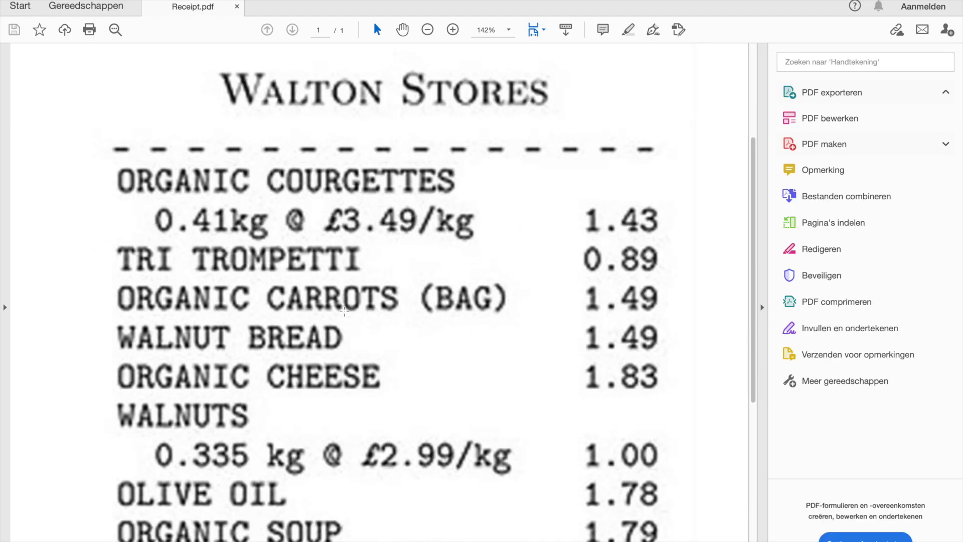
scroll(344, 311, down, 5)
scroll(344, 311, up, 10)
scroll(344, 311, down, 4)
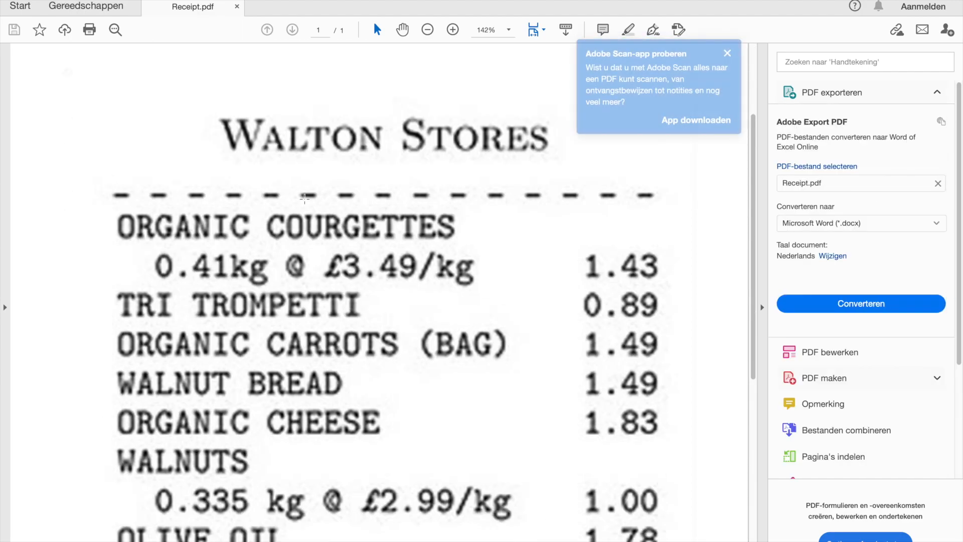
scroll(306, 203, down, 5)
scroll(306, 203, up, 4)
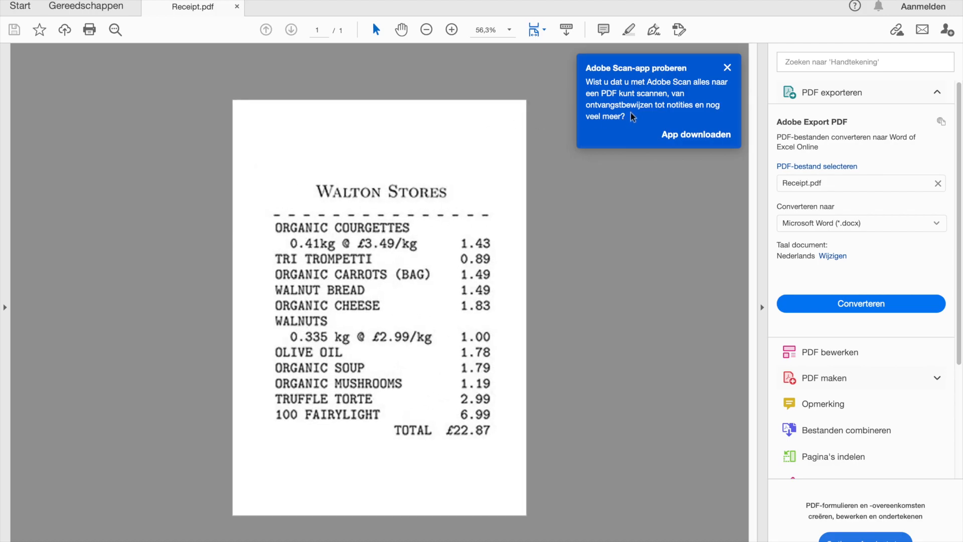
click(728, 67)
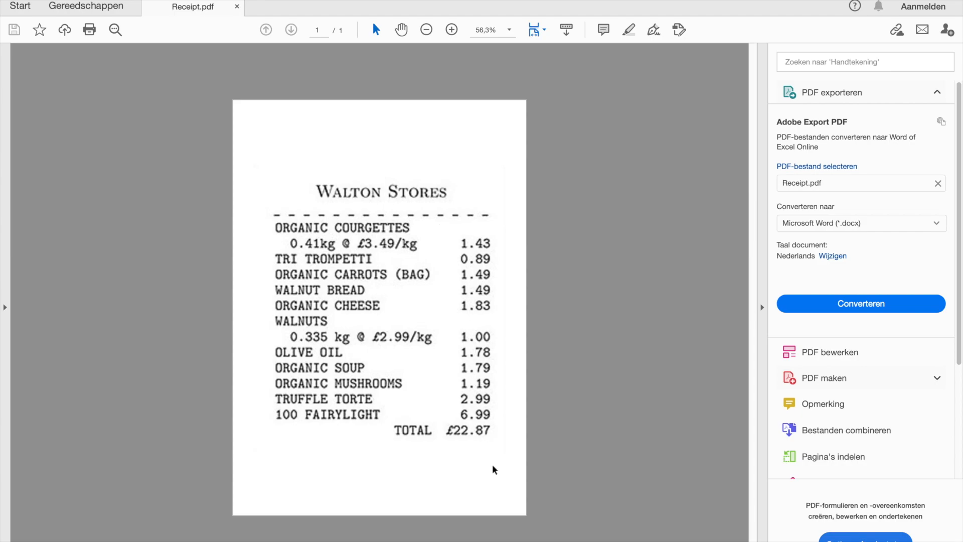
Switch to Tableau and connect to the Receipt PDF in the Desktop's Receipt Scanner folder, scanning all pages
mouse_move(603, 533)
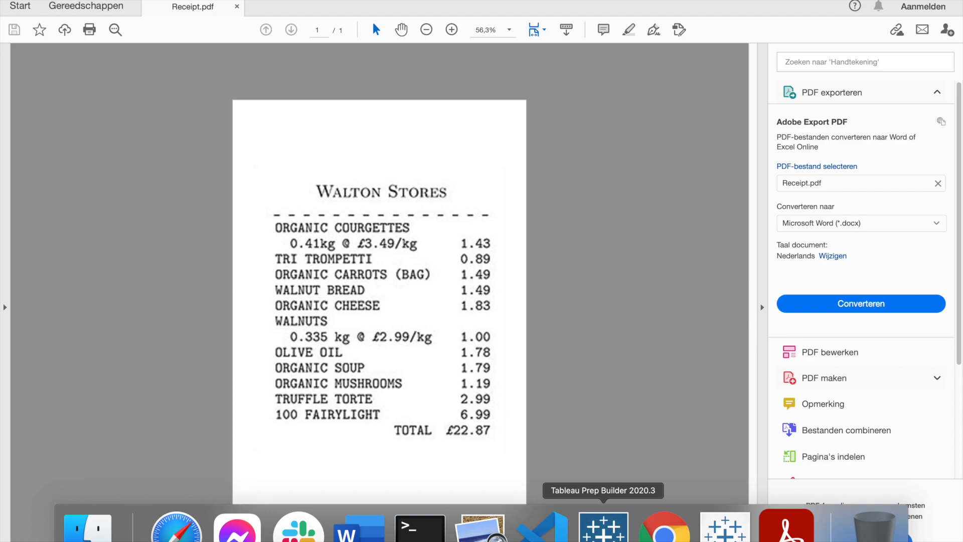
click(725, 527)
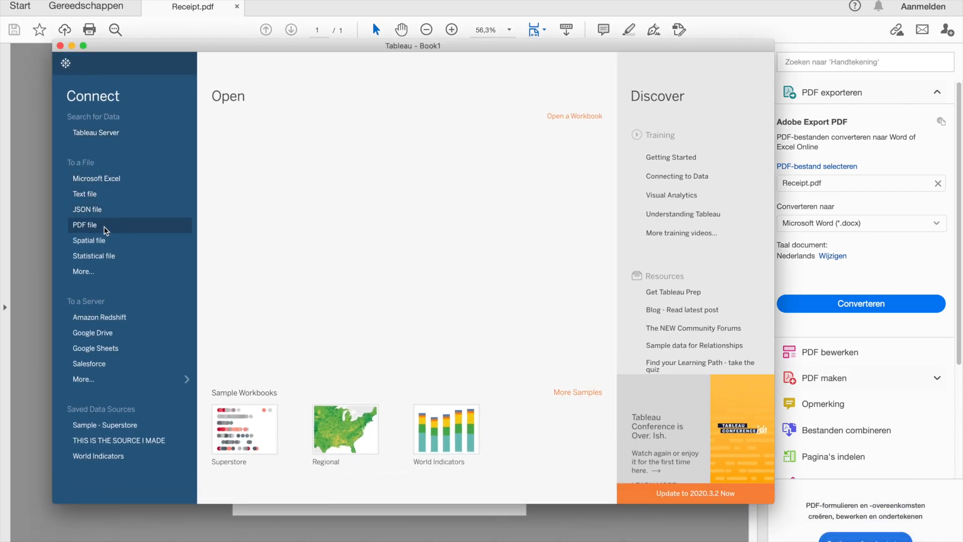
key(super+o)
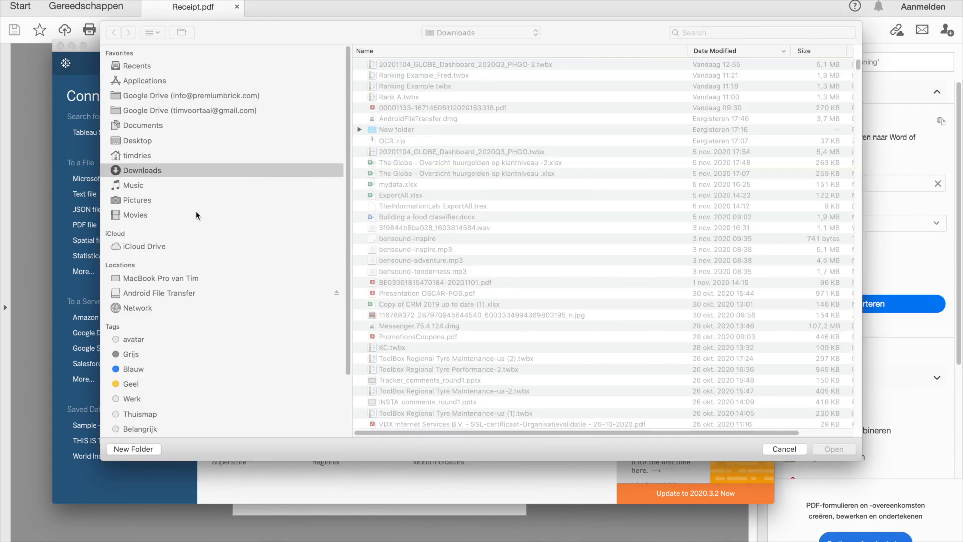
click(146, 140)
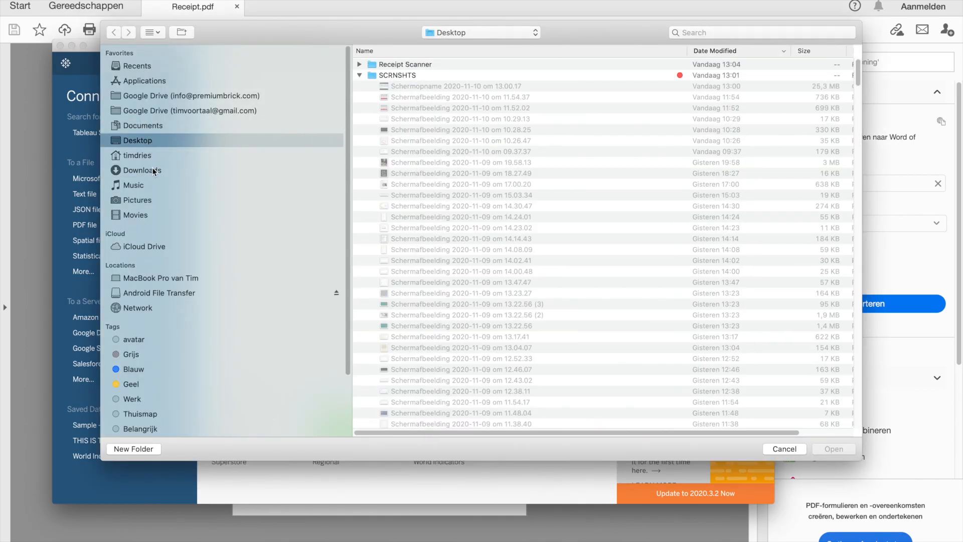
click(360, 65)
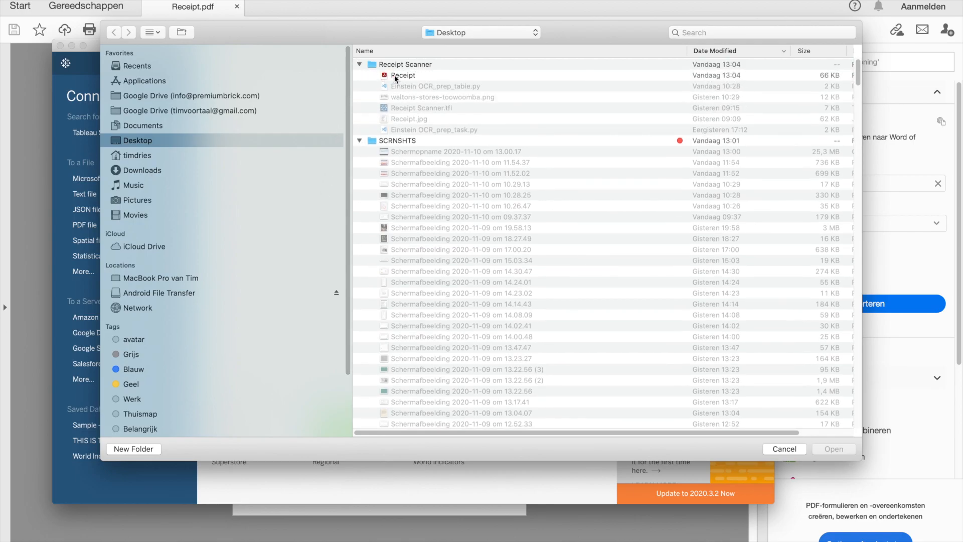
click(396, 75)
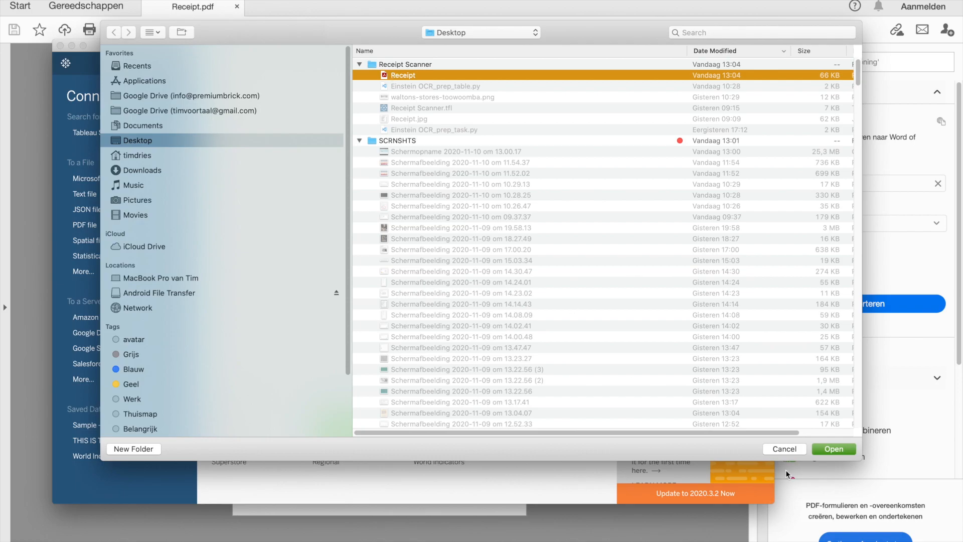
click(841, 446)
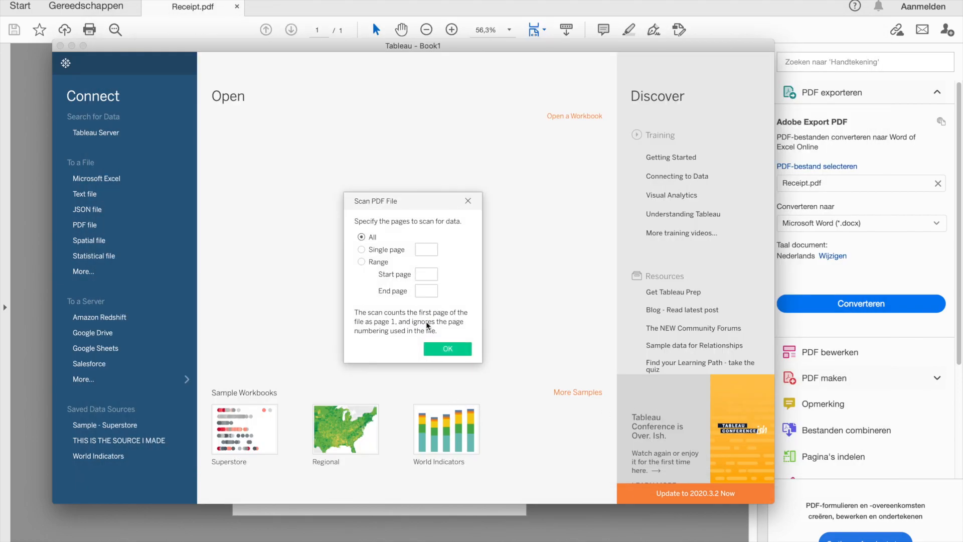
click(464, 349)
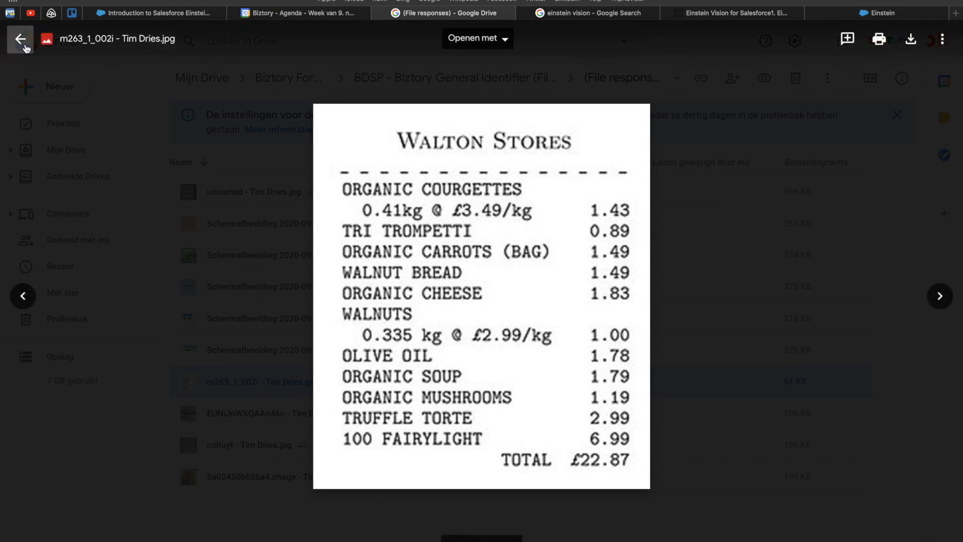
Close the receipt preview in Google Drive to show the form's uploaded files, and reopen the m263_1_002i receipt image
click(21, 40)
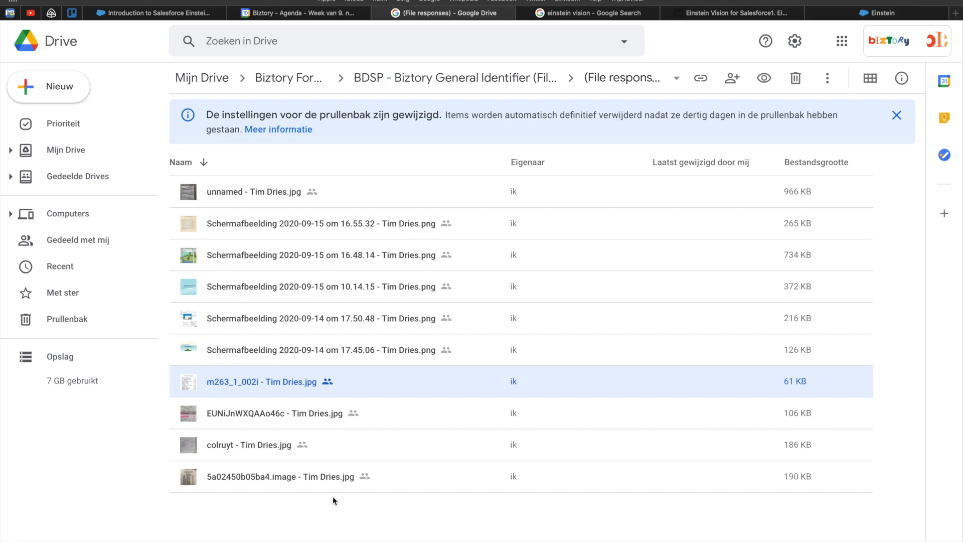
double_click(262, 385)
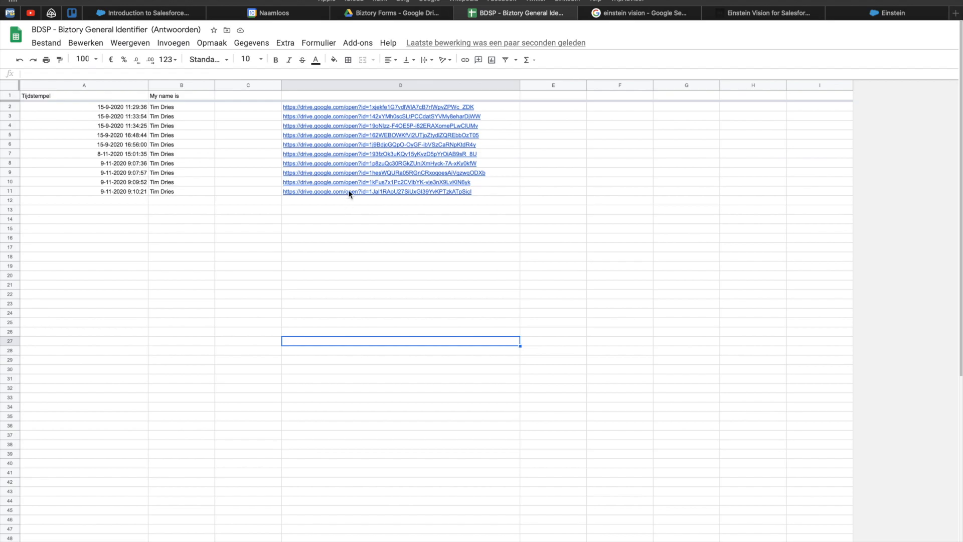
Inspect the Drive file links in column D of the BDSP - Biztory General Identifier responses sheet
mouse_move(349, 191)
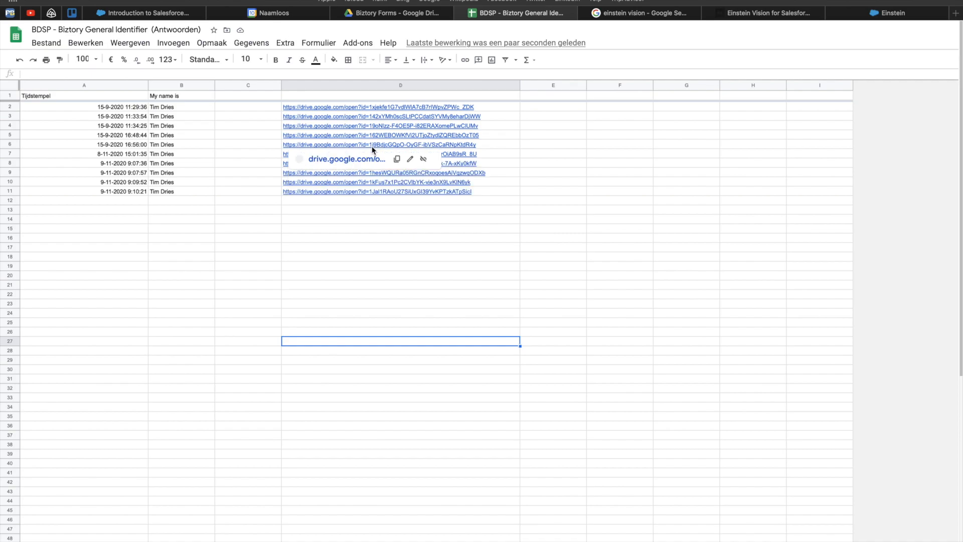
mouse_move(374, 132)
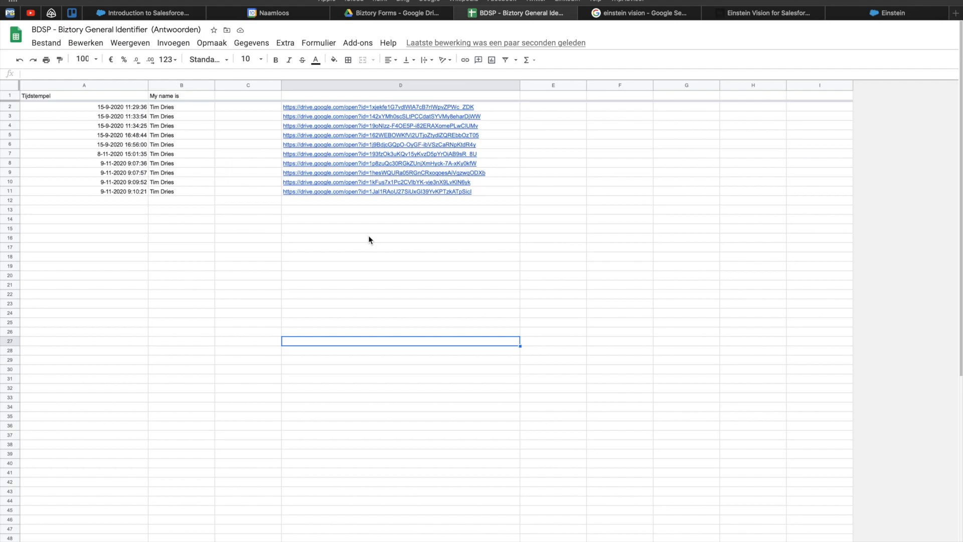
click(357, 270)
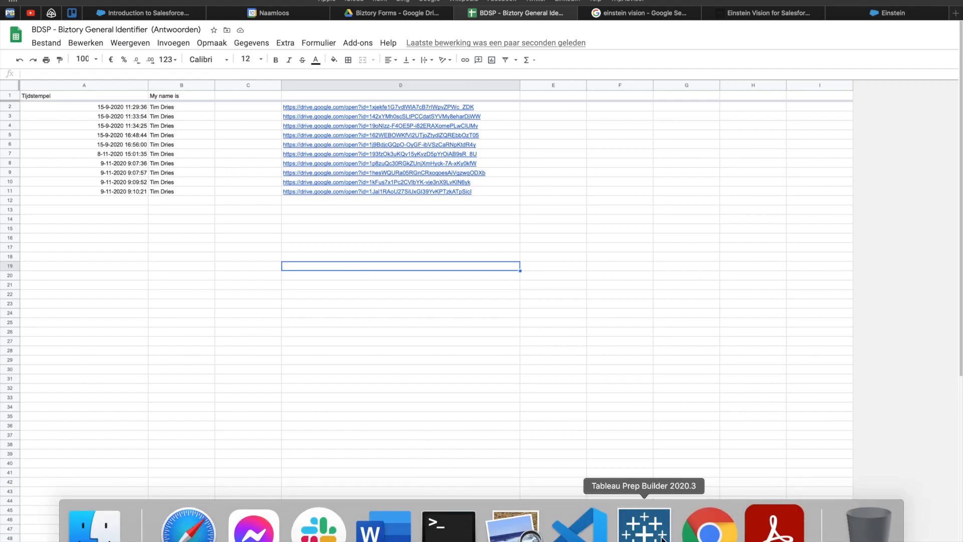
Switch to Tableau Prep Builder and inspect the download links in the unnamed cleaning step and the extracted keys in the first check step
click(644, 524)
click(146, 93)
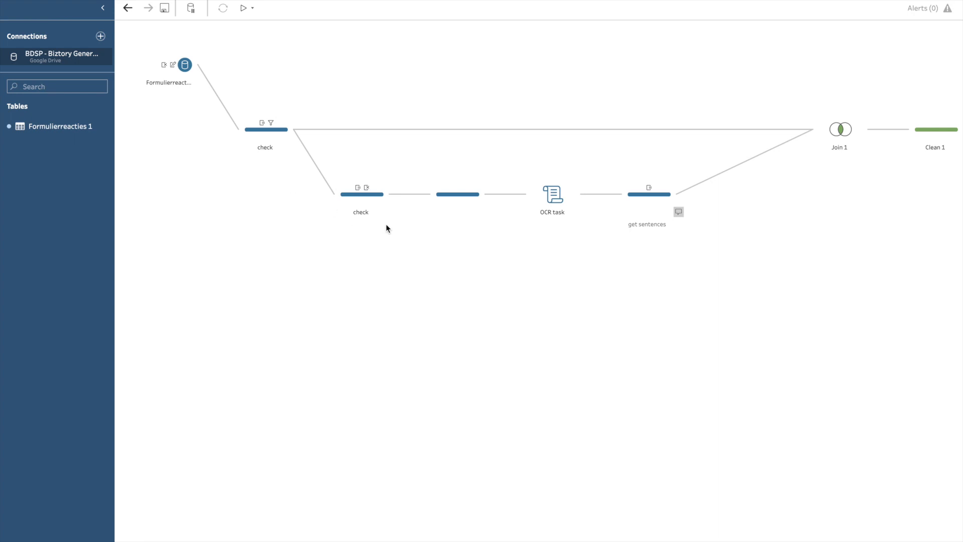
click(451, 191)
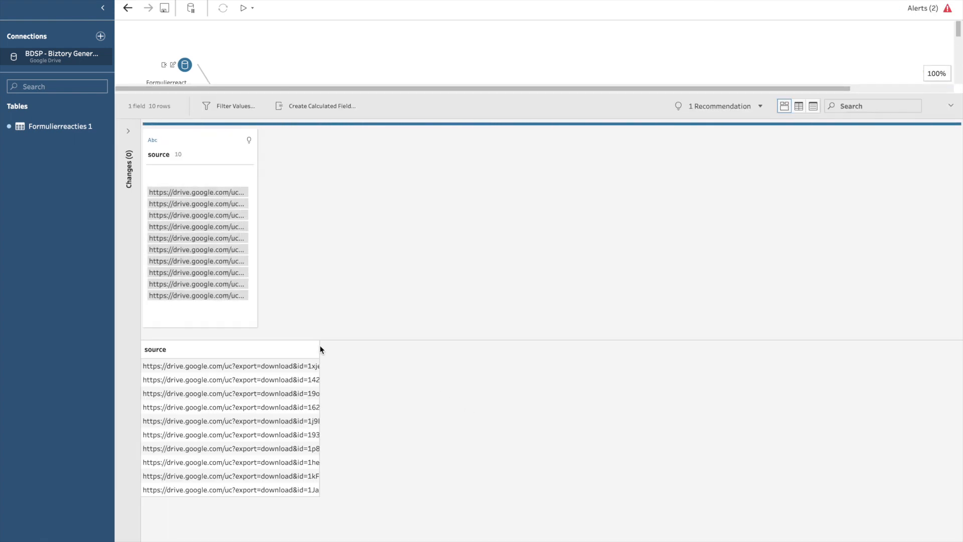
drag(320, 348, 477, 393)
click(951, 106)
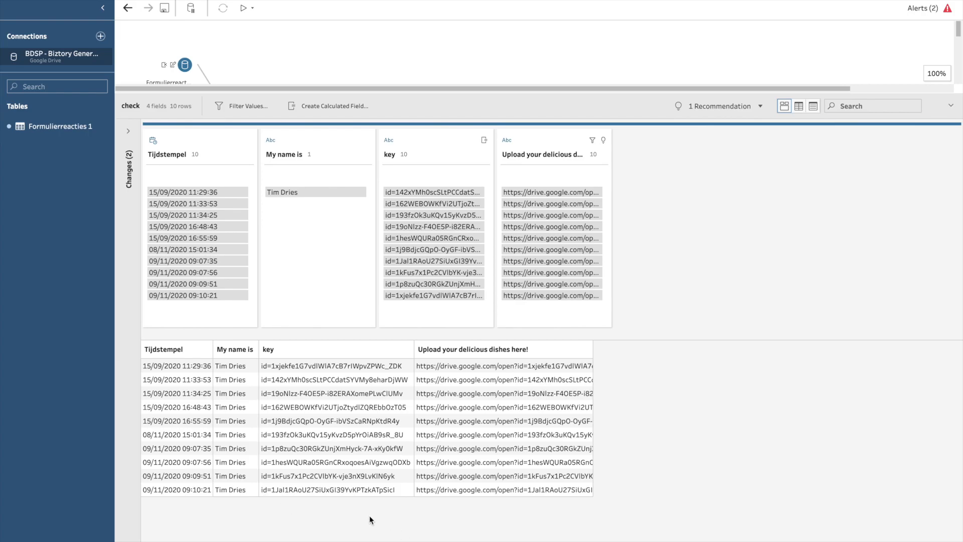
click(951, 105)
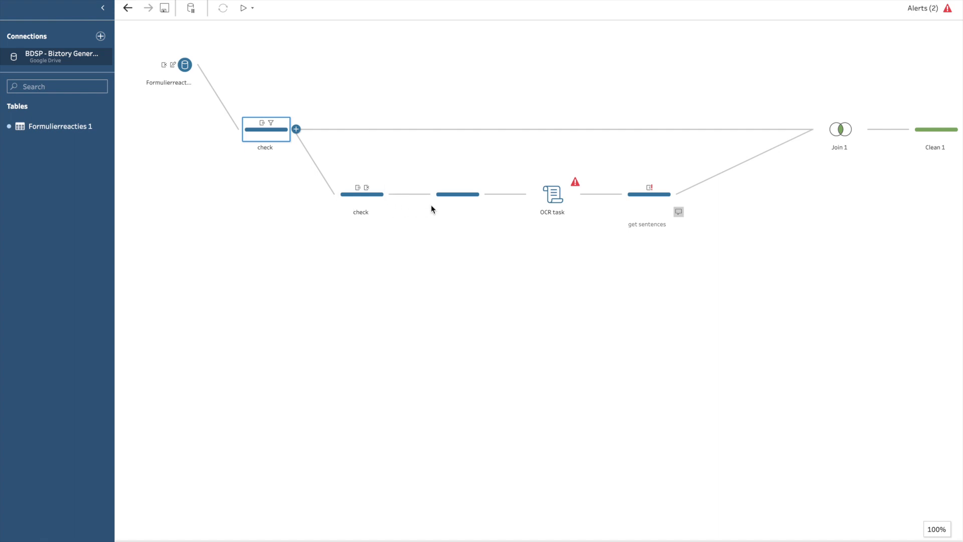
Switch to the Salesforce Einstein Vision introduction in the browser and examine the description of the Einstein OCR API
key(super+Tab)
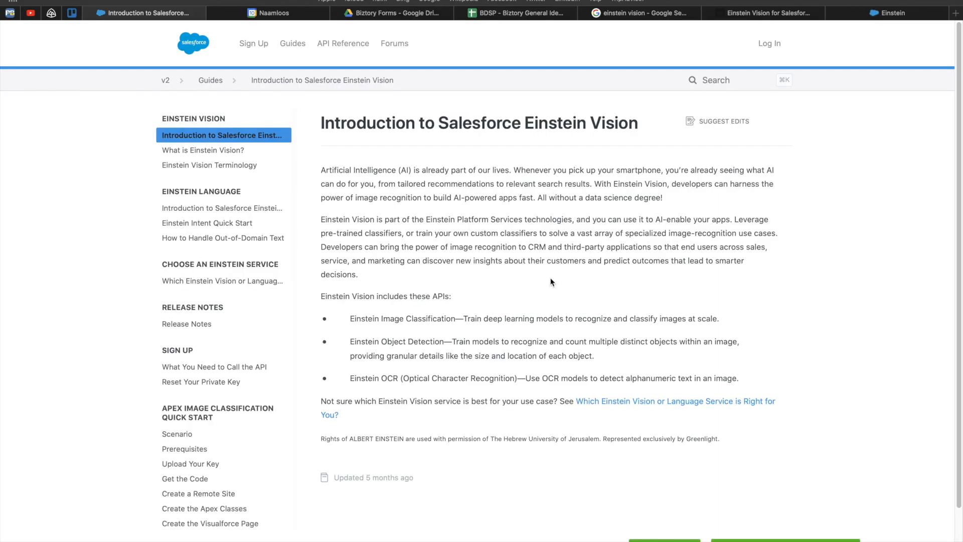
scroll(572, 429, down, 3)
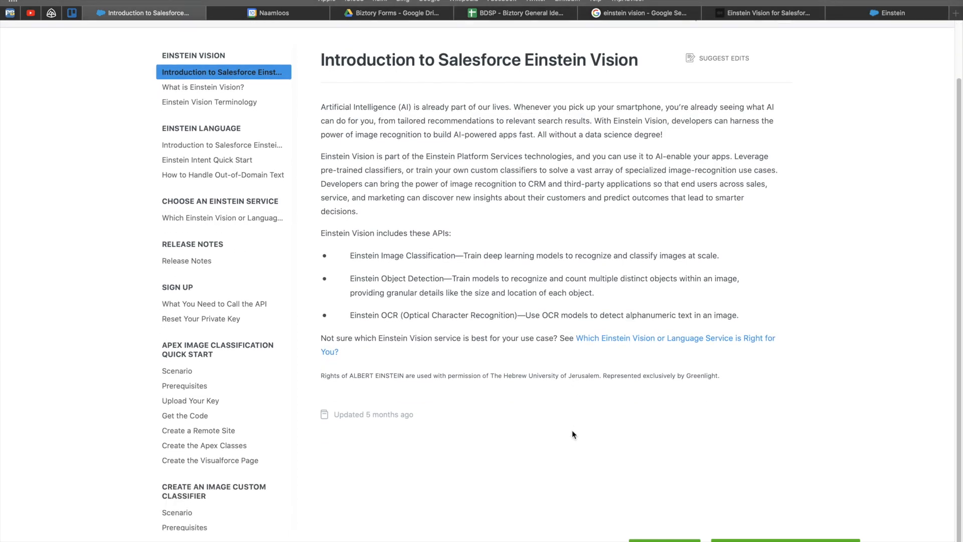
scroll(573, 431, down, 1)
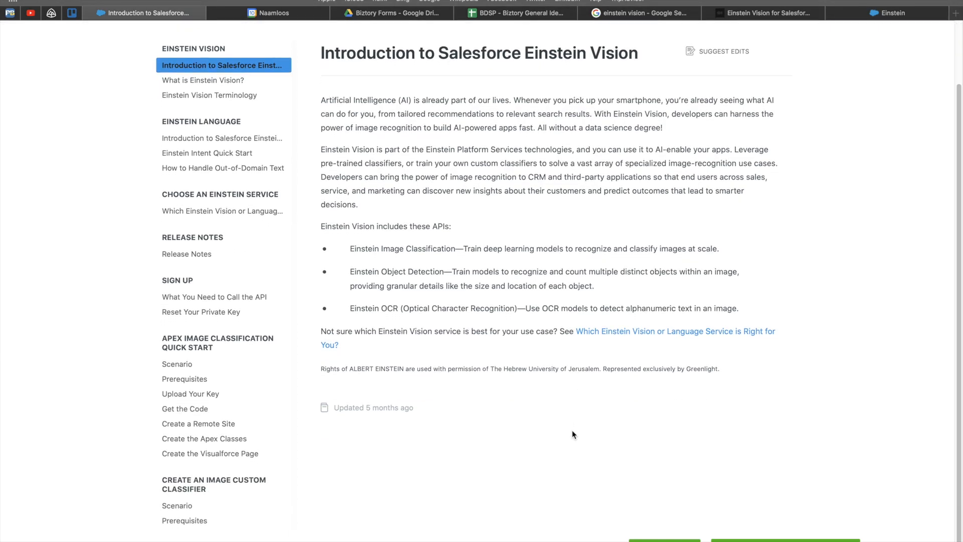
scroll(574, 435, up, 3)
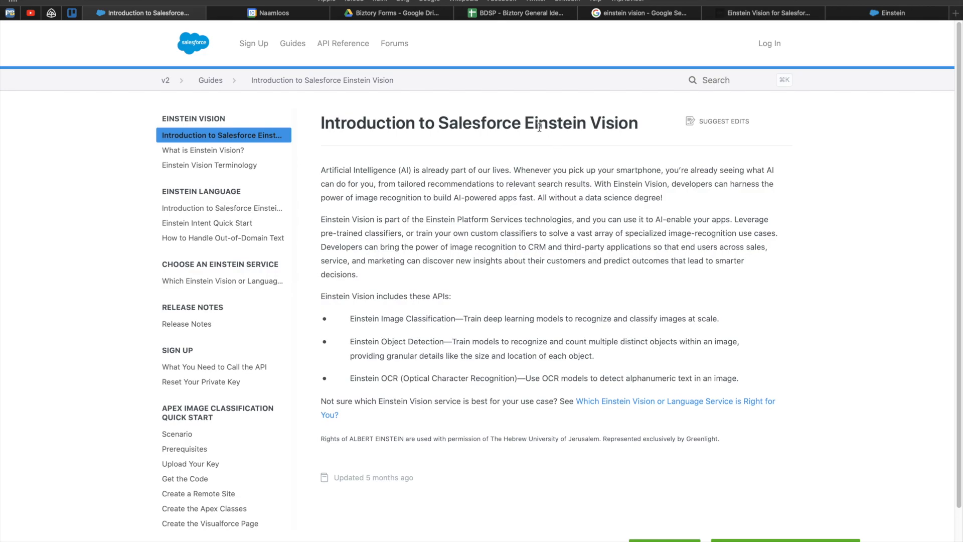
drag(524, 123, 642, 118)
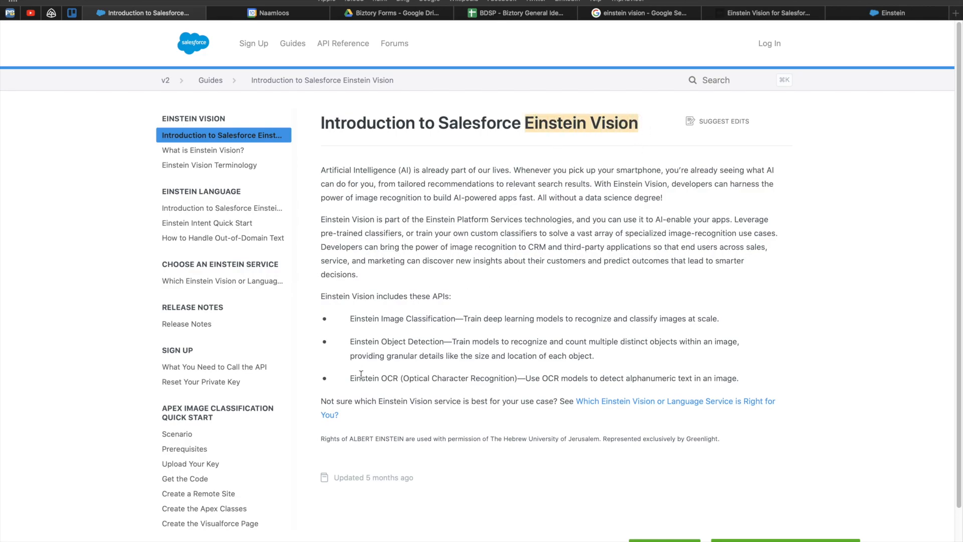
drag(351, 378, 525, 378)
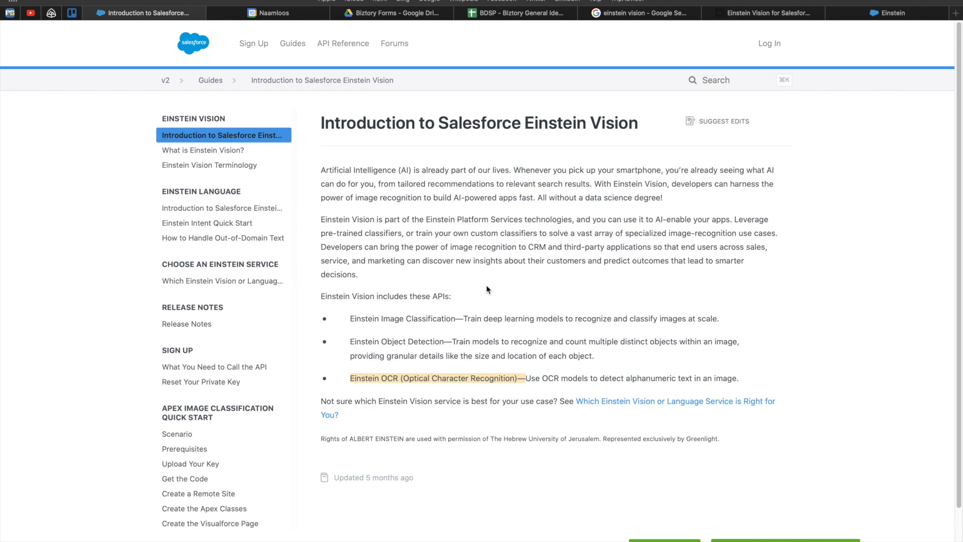
click(535, 377)
drag(525, 375, 745, 378)
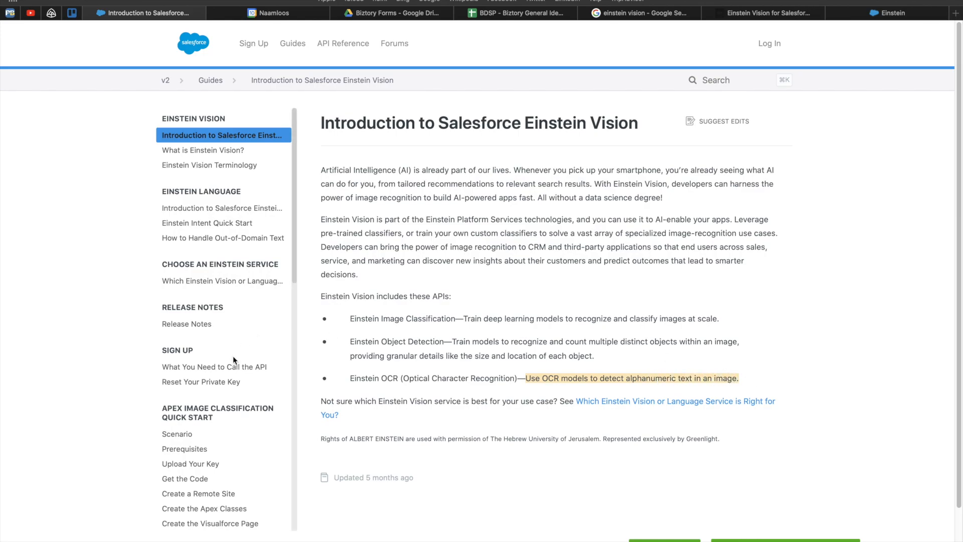
Open the "What is Einstein OCR?" guide and examine the OCRModel and tabulatev2 model IDs
scroll(233, 356, down, 5)
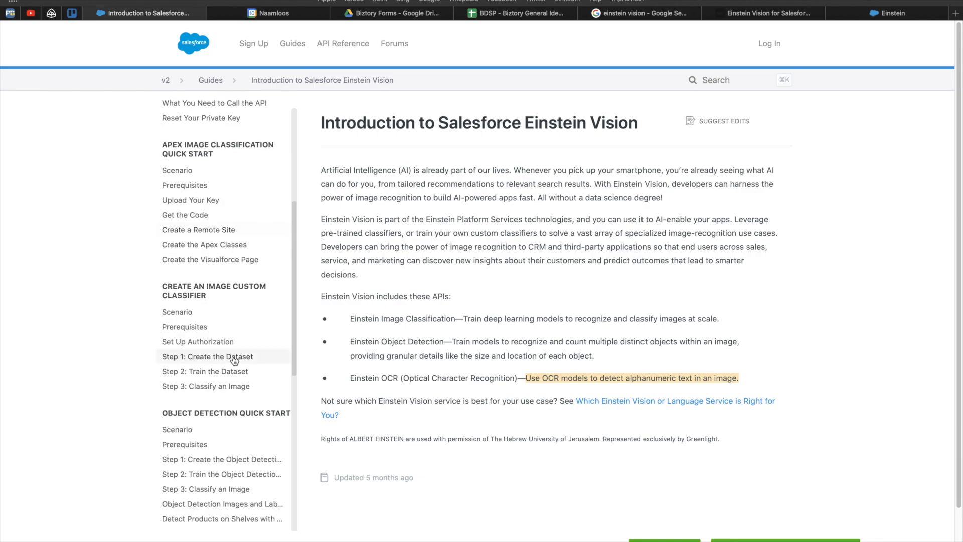
scroll(229, 344, down, 3)
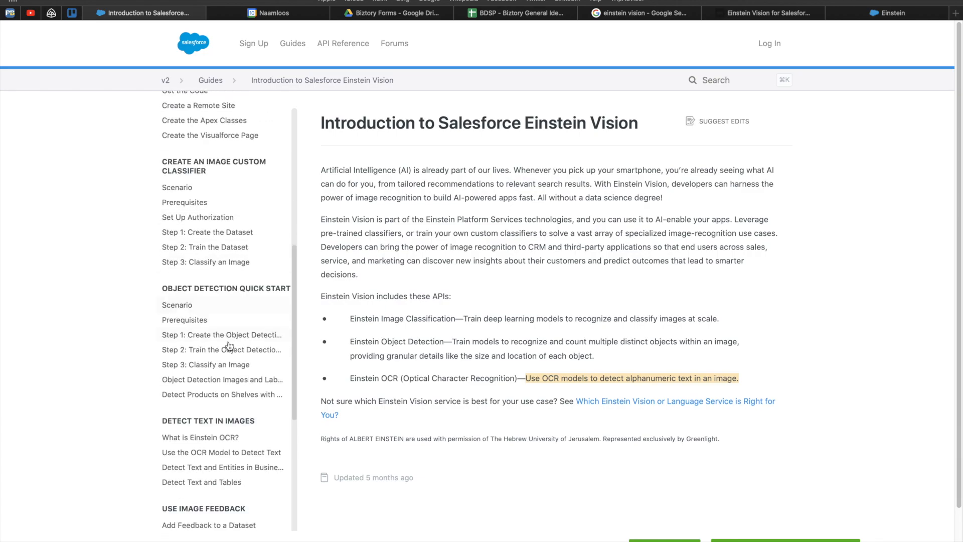
click(239, 440)
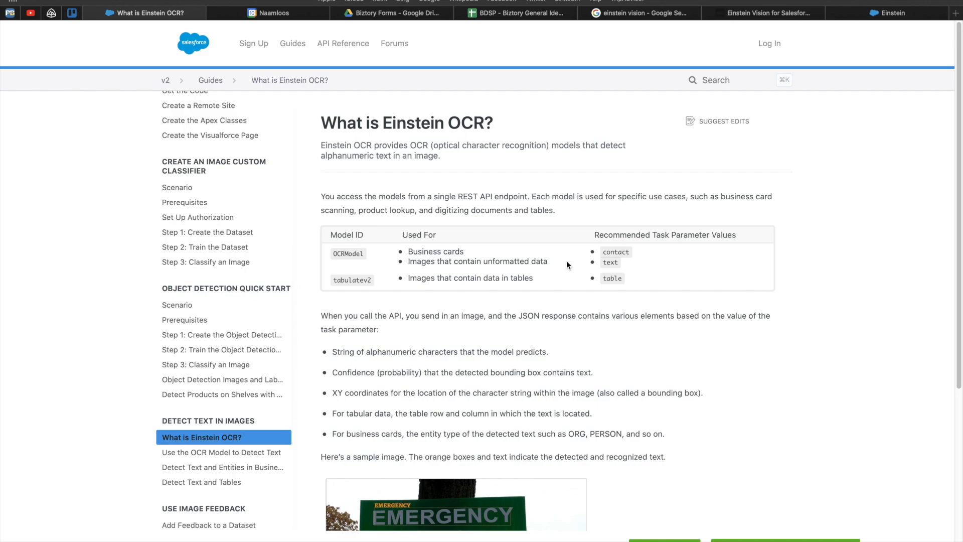
drag(333, 256, 372, 256)
drag(335, 281, 374, 276)
drag(534, 276, 323, 277)
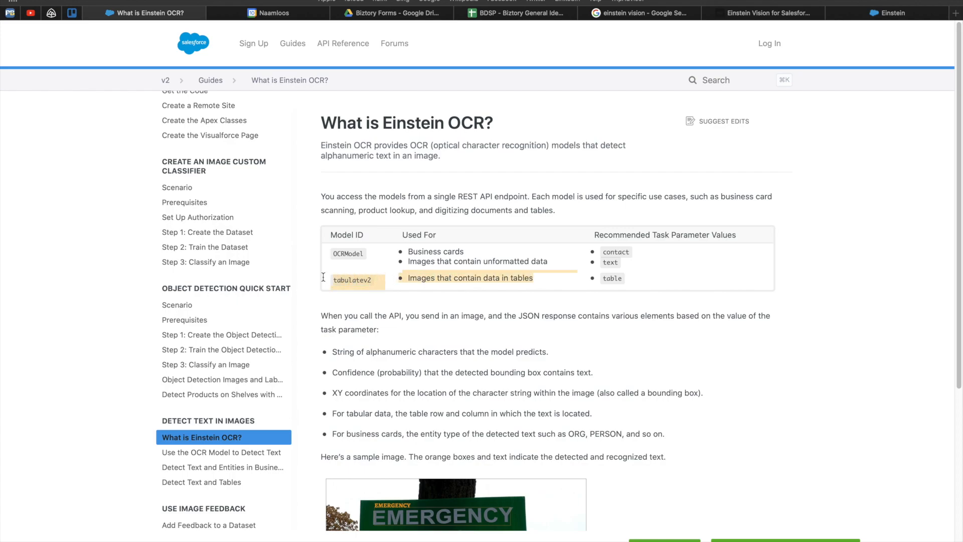
click(453, 276)
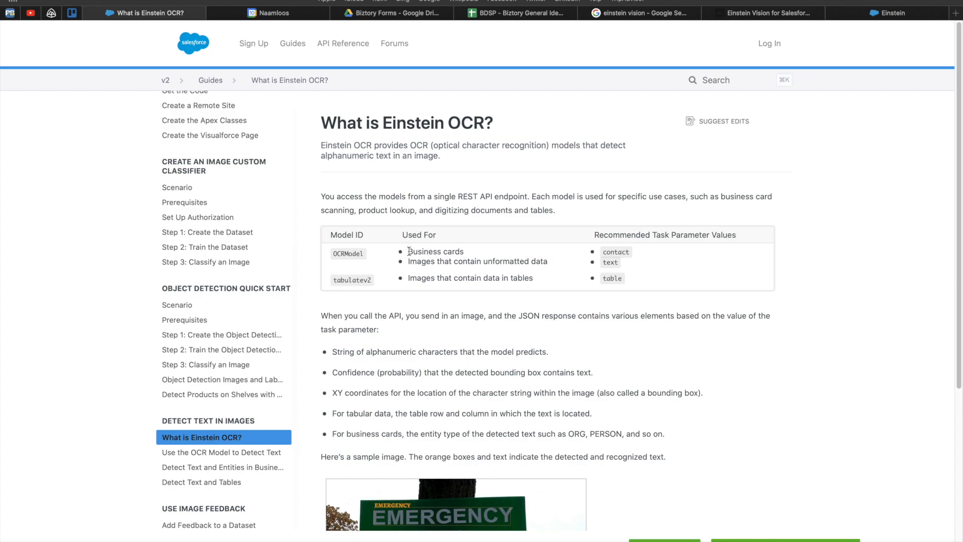
Examine what OCRModel is used for and its recommended task parameter values, contact and text
triple_click(425, 252)
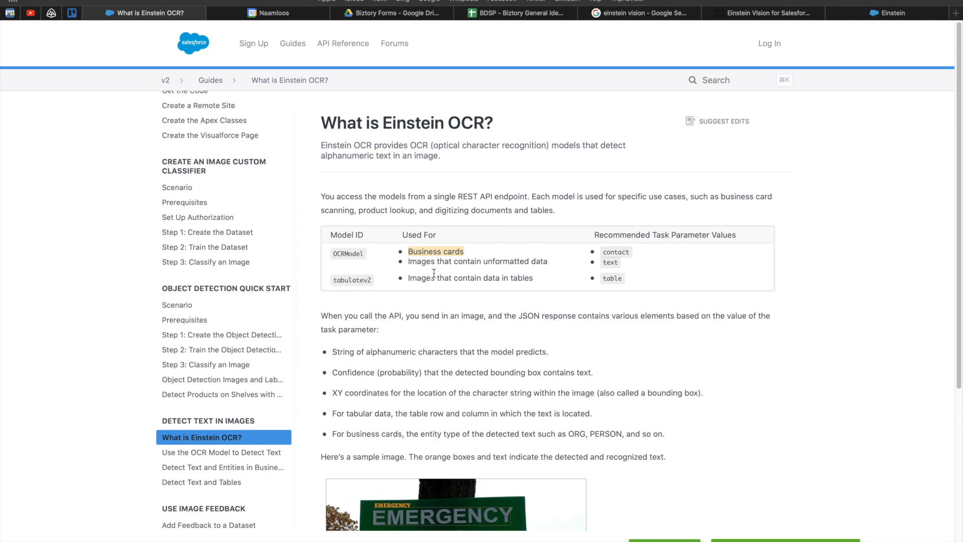
drag(408, 261, 557, 265)
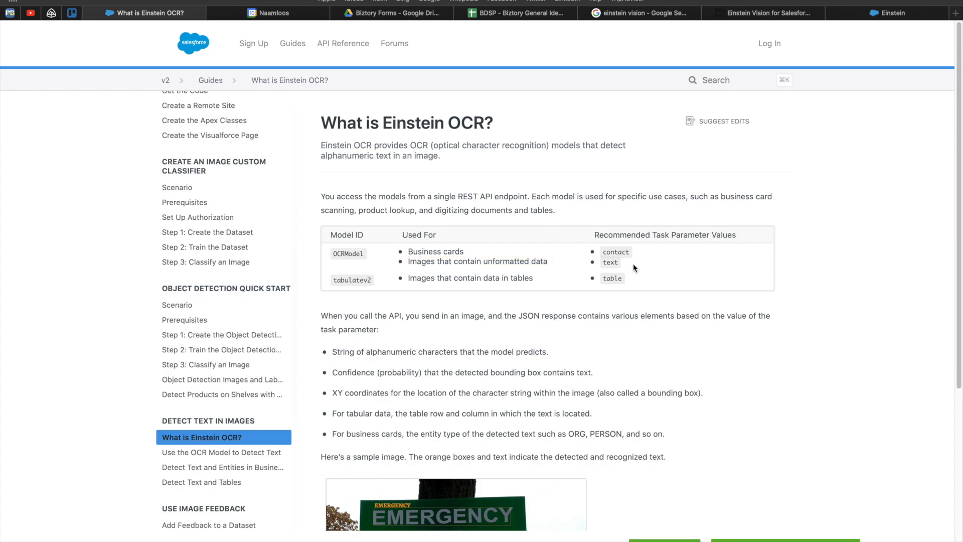
drag(633, 263, 603, 251)
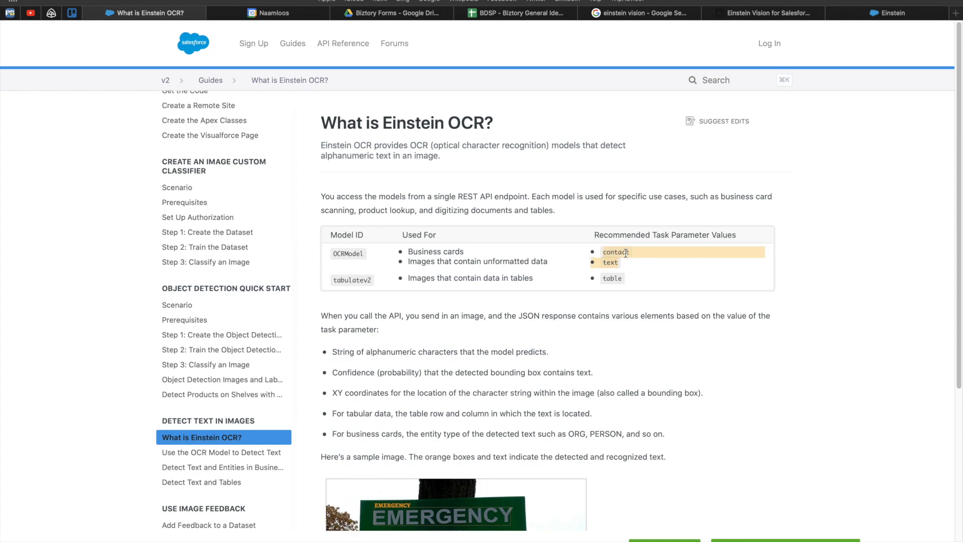
click(641, 260)
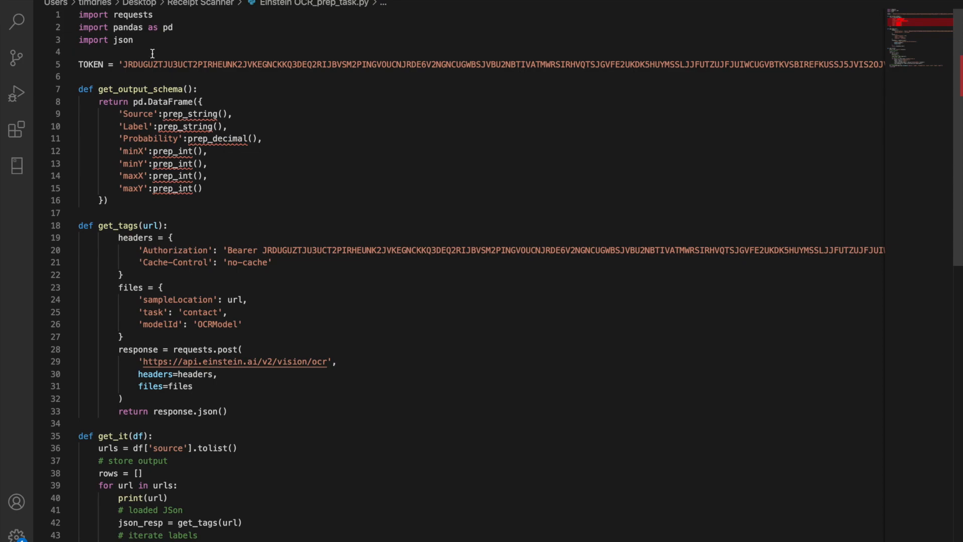
Examine the requests, pandas and json imports at the start of Einstein OCR_prep_task.py
click(147, 38)
drag(147, 38, 73, 16)
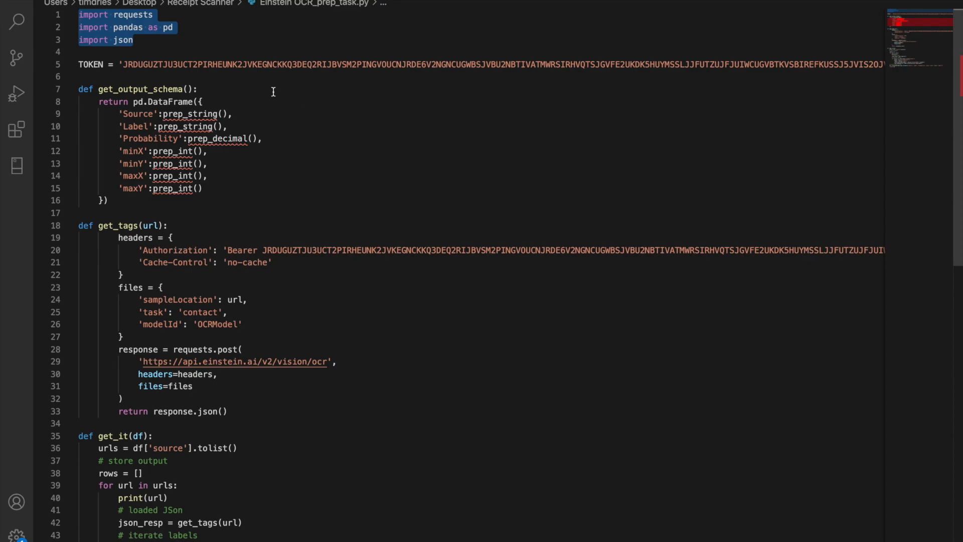
click(124, 26)
drag(114, 27, 174, 27)
drag(115, 39, 134, 39)
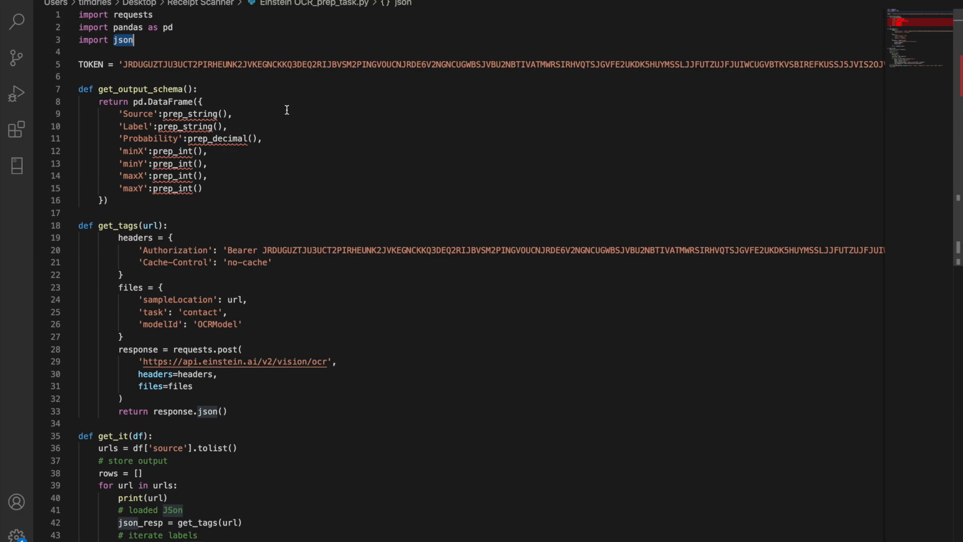
Review the get_tags function and highlight the Einstein OCR endpoint URL in its post request
scroll(337, 298, down, 3)
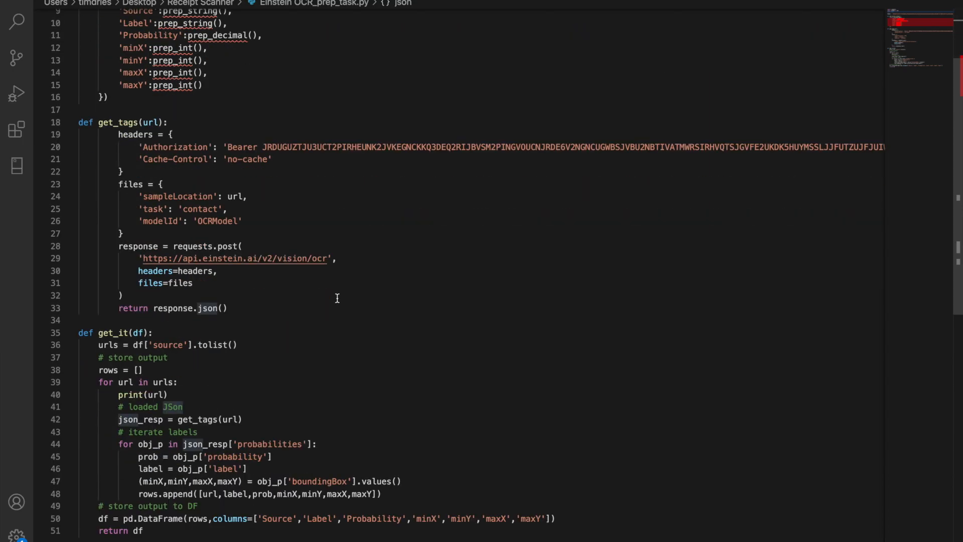
scroll(337, 298, down, 3)
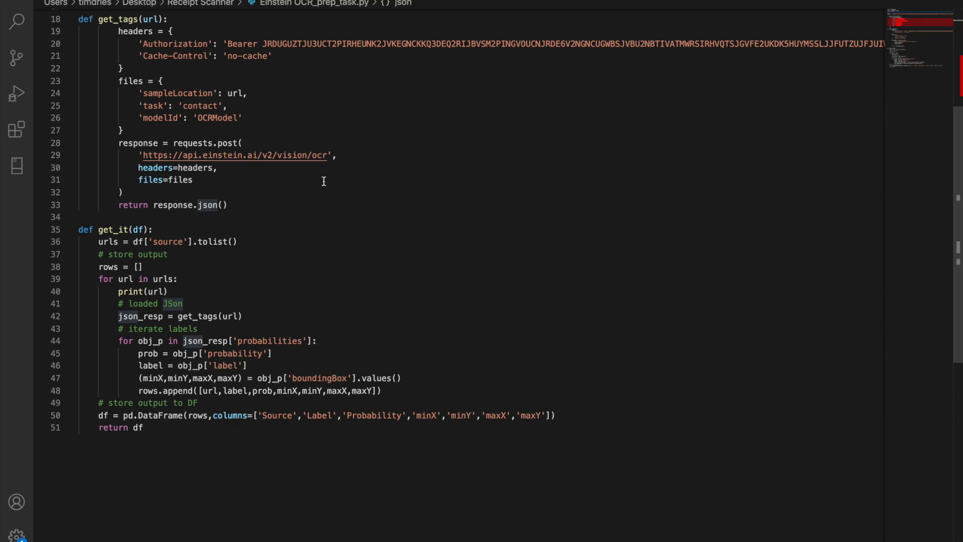
click(325, 156)
drag(326, 156, 142, 156)
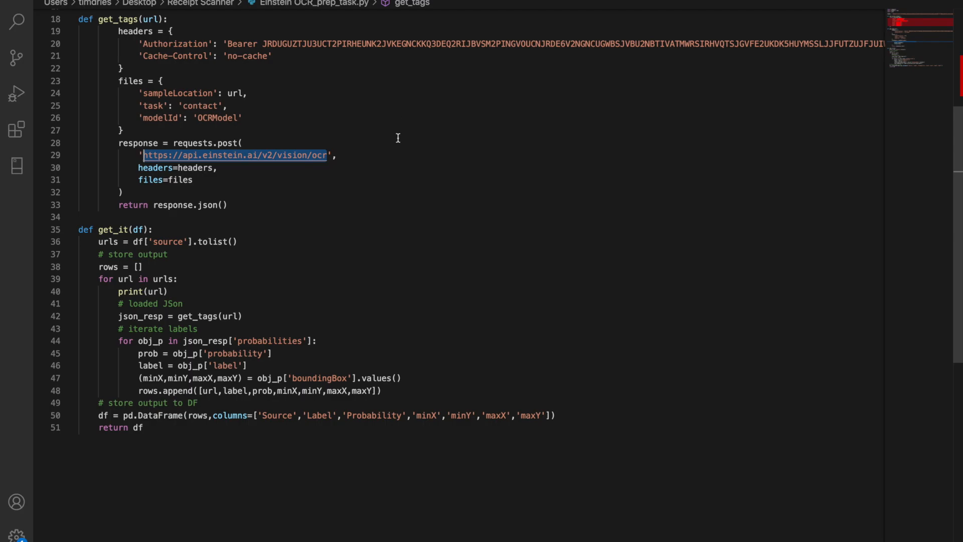
Examine how get_it reads the label, probability and boundingBox coordinates from each response in the script
click(363, 291)
scroll(402, 376, down, 3)
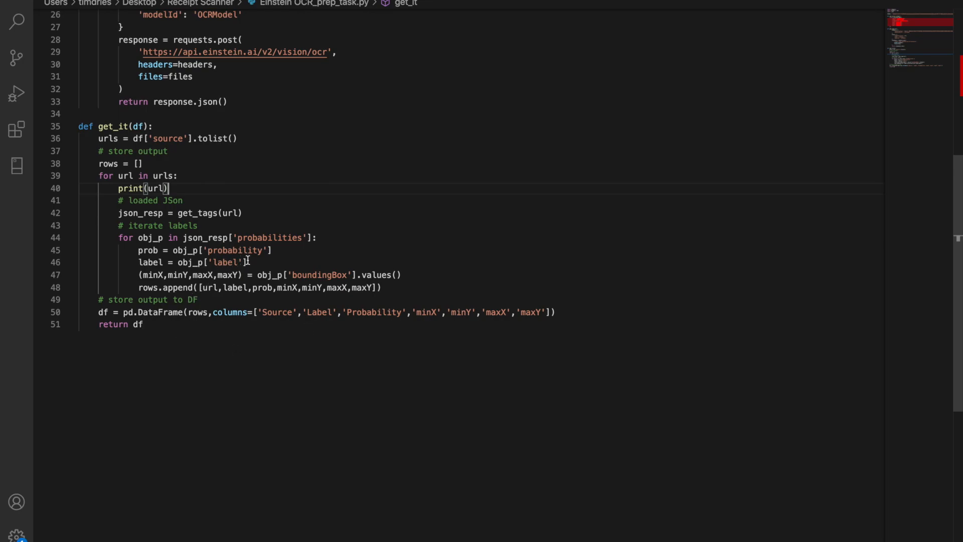
drag(248, 262, 212, 260)
drag(273, 249, 189, 250)
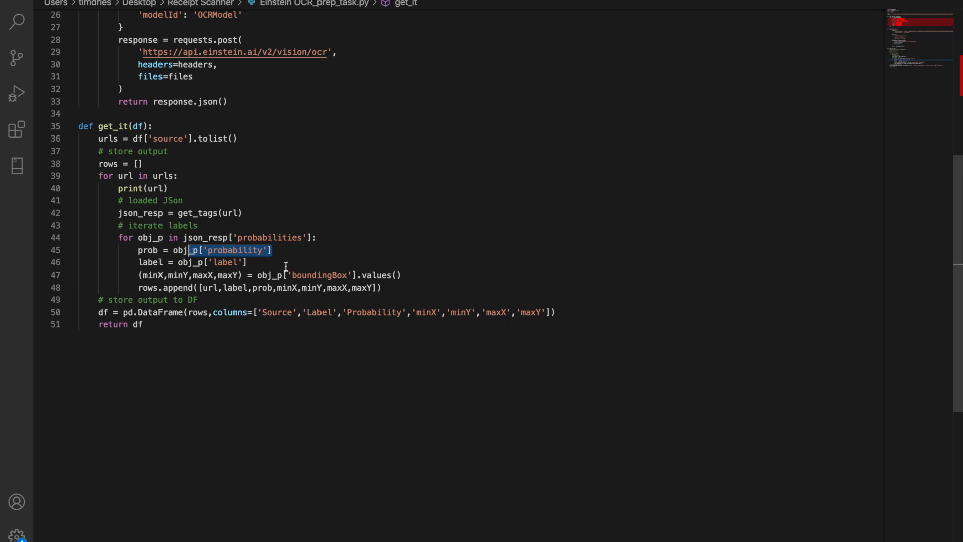
drag(287, 275, 350, 278)
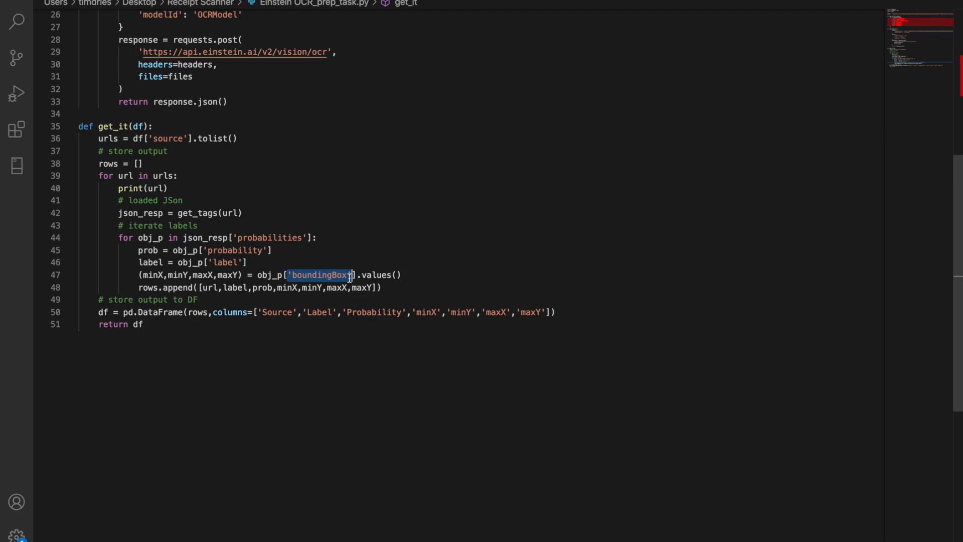
click(259, 406)
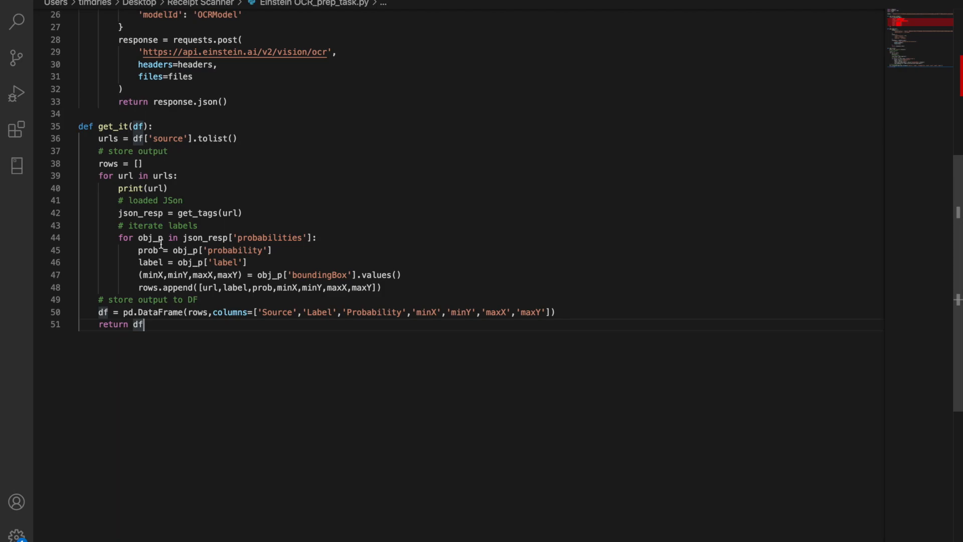
click(165, 277)
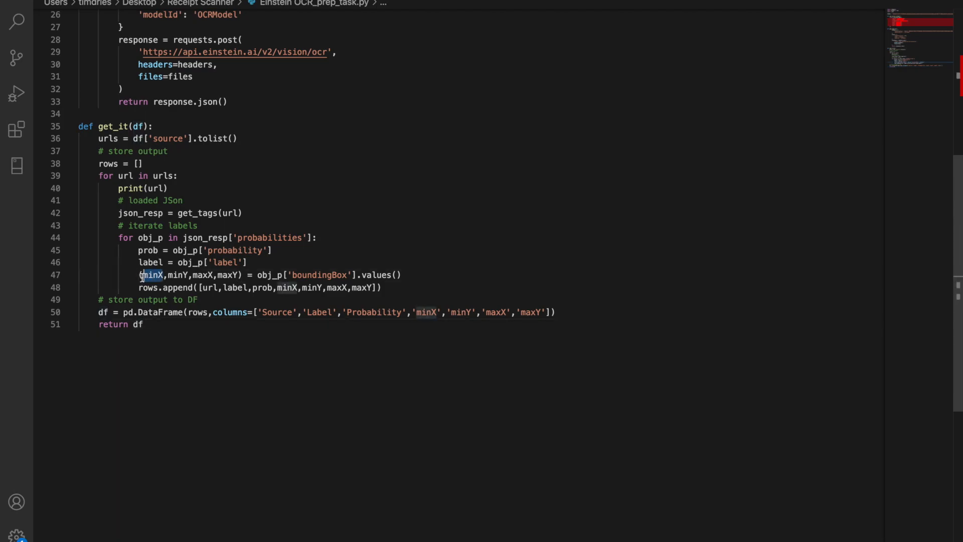
drag(188, 277, 235, 275)
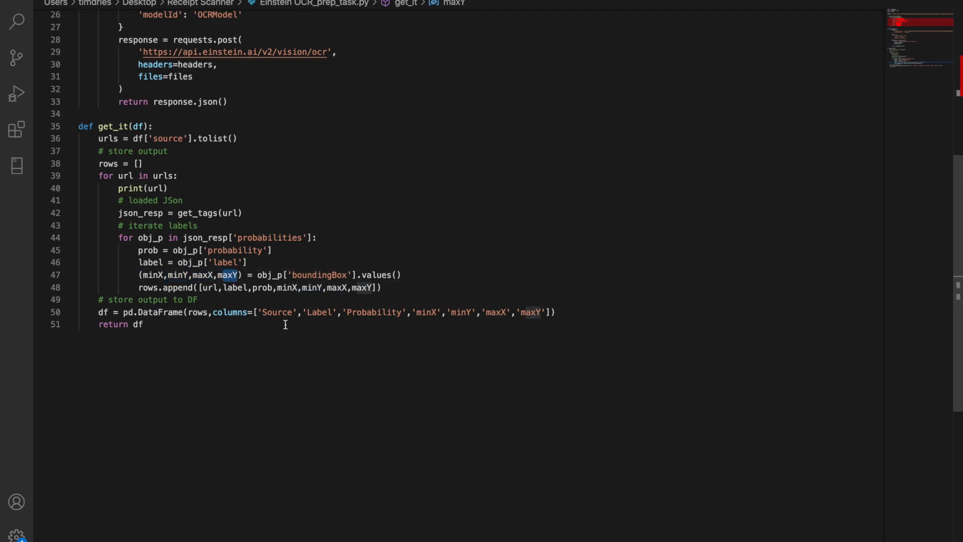
click(293, 378)
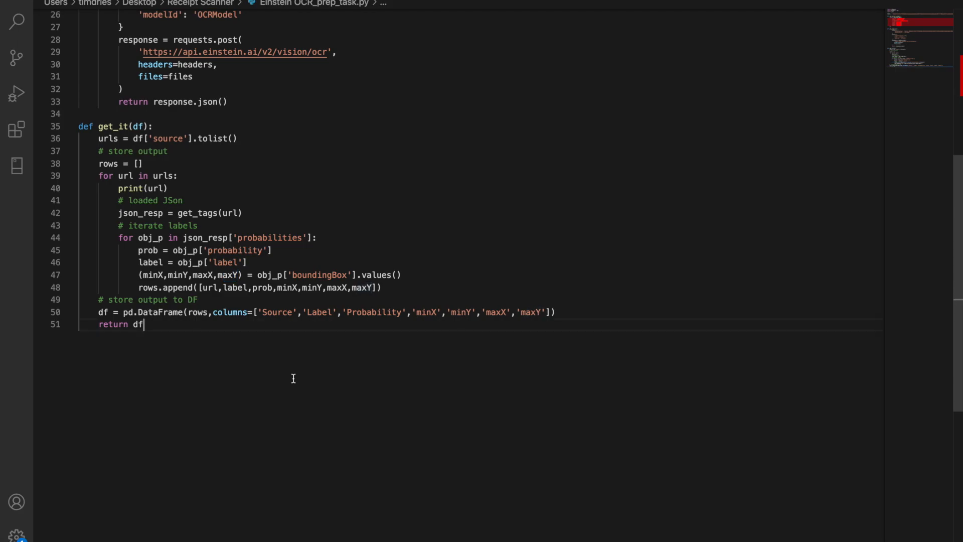
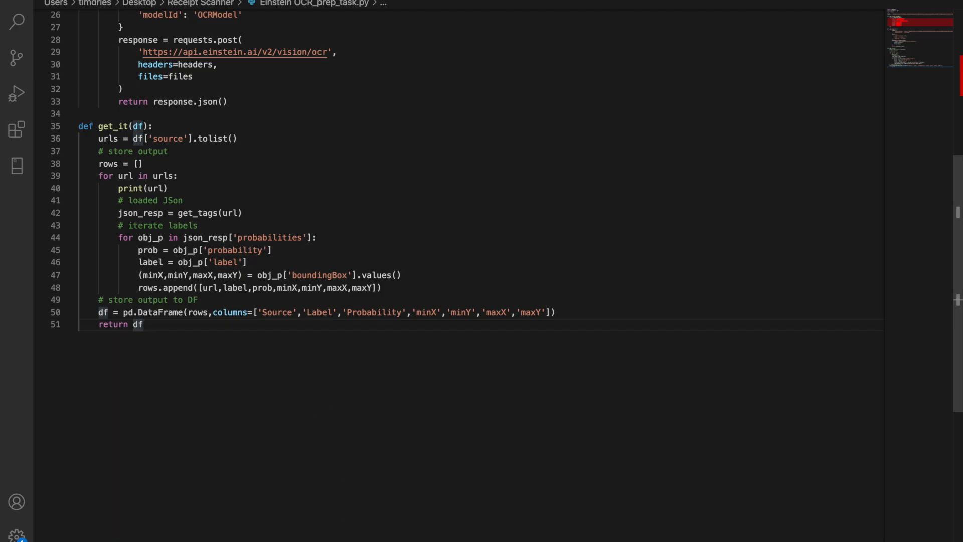
mouse_move(318, 532)
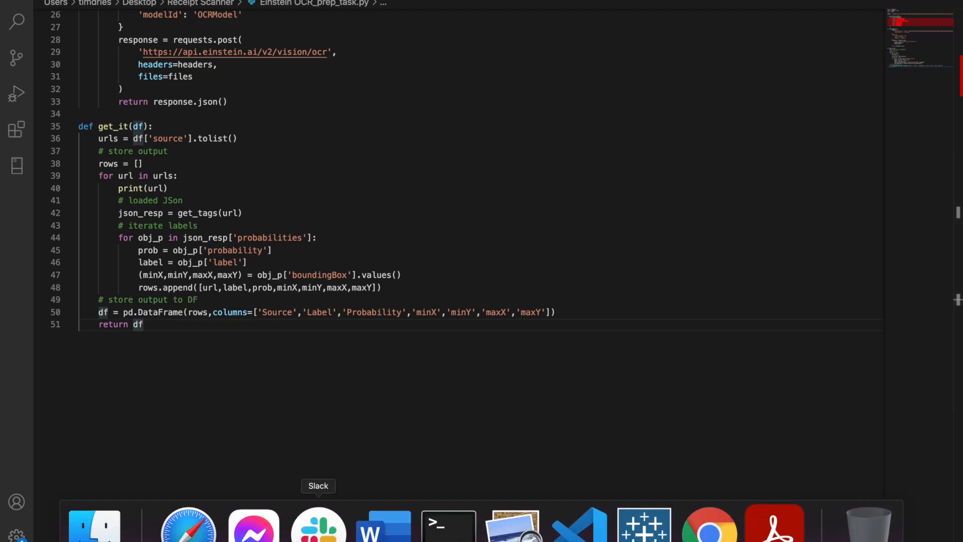
click(638, 535)
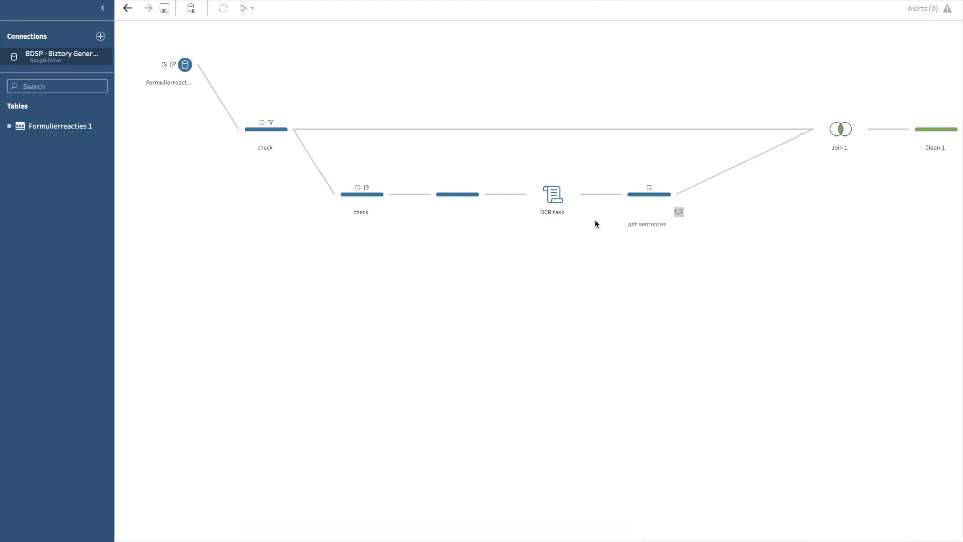
click(641, 195)
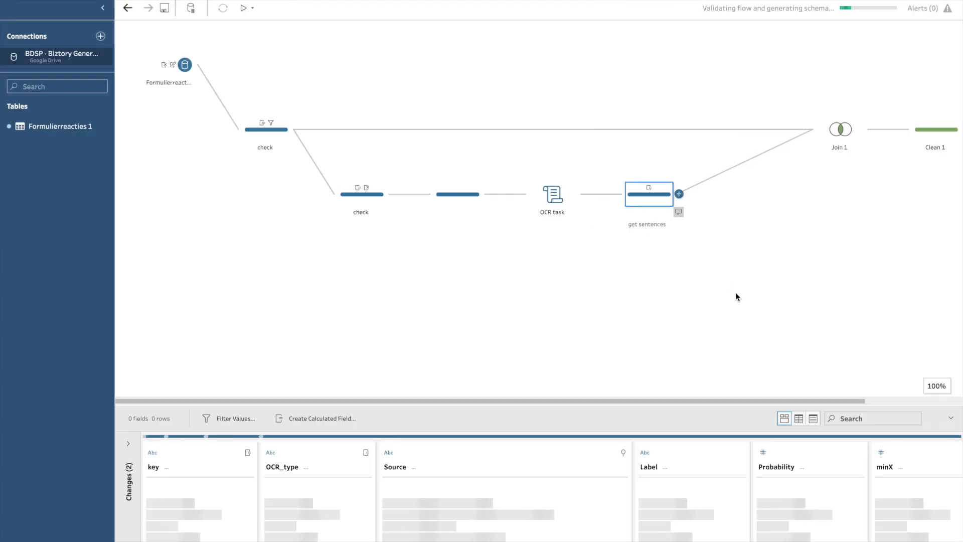
drag(673, 402, 619, 110)
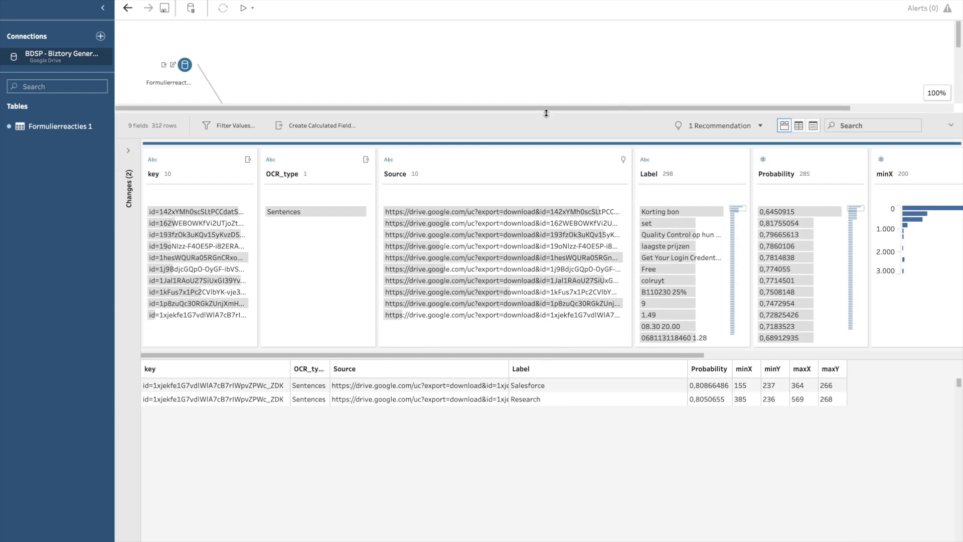
click(217, 291)
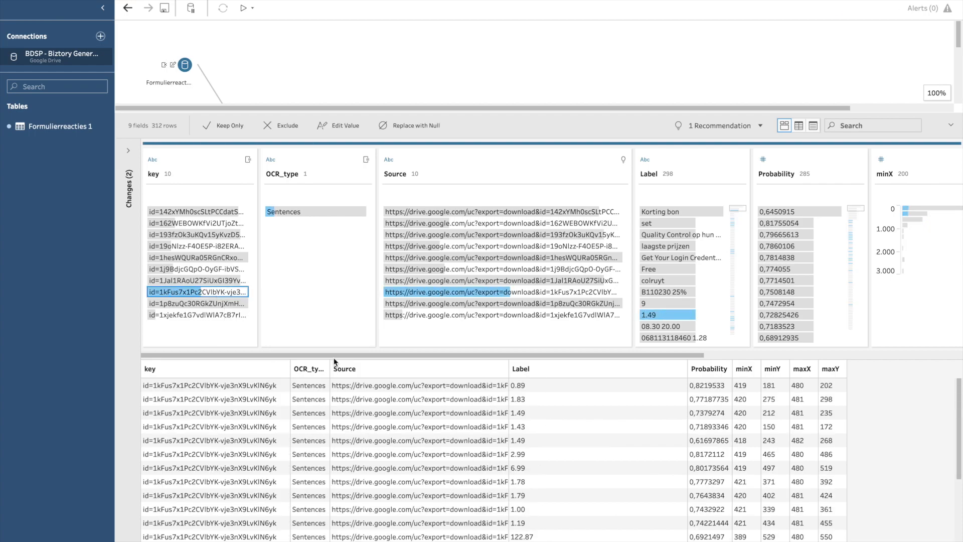
Preview Receipt.jpg from the Receipt Scanner folder in Finder, and put the folder window away
mouse_move(188, 524)
click(94, 524)
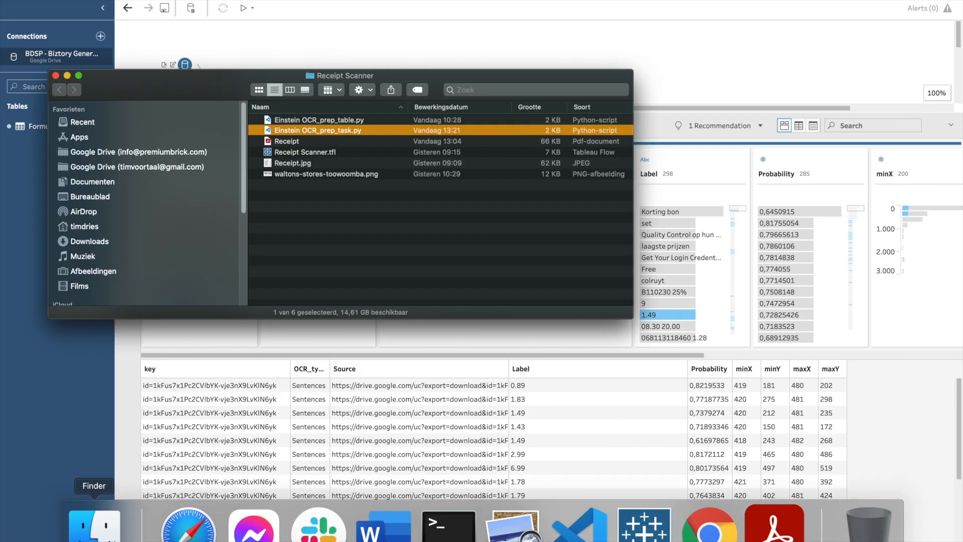
click(299, 163)
key(space)
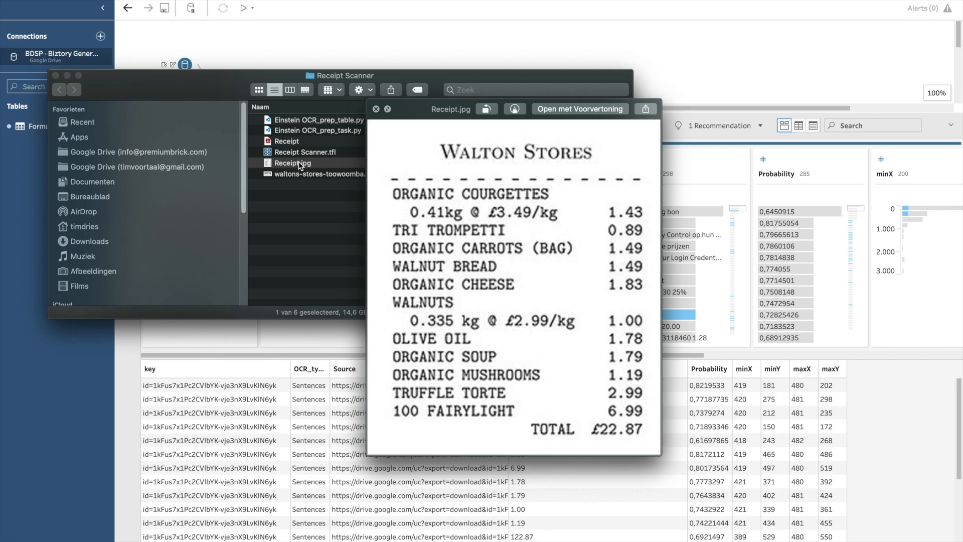
key(space)
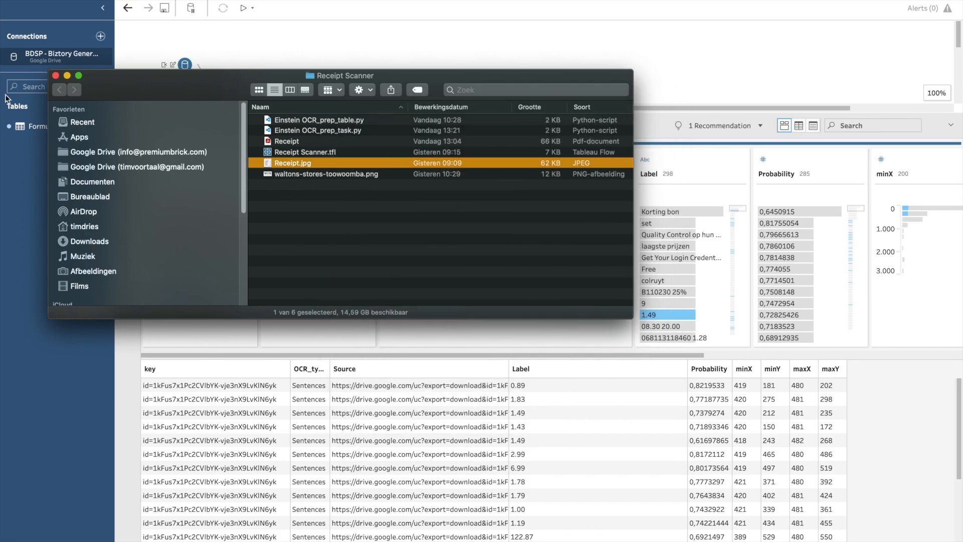
click(67, 74)
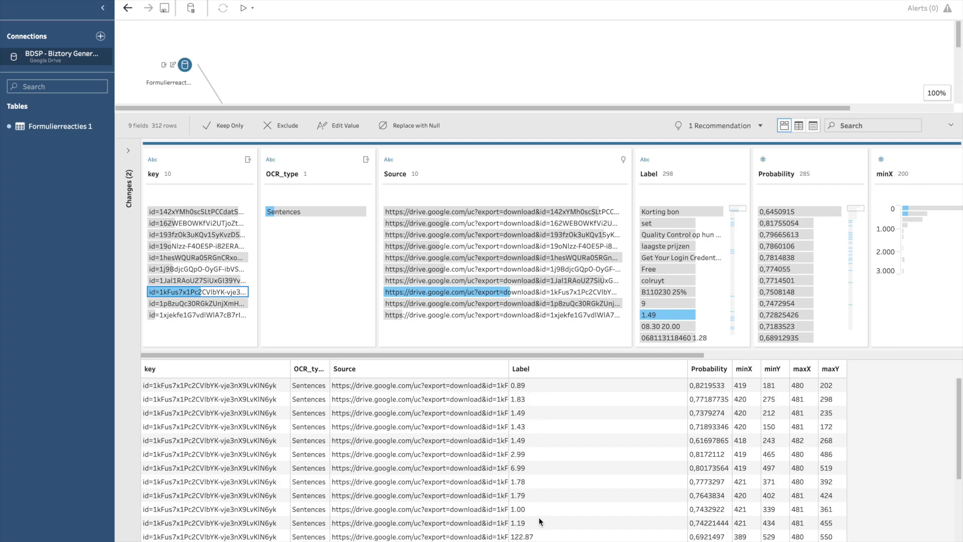
Examine the price and item labels extracted for the highlighted receipt in the get sentences rows
scroll(539, 517, down, 2)
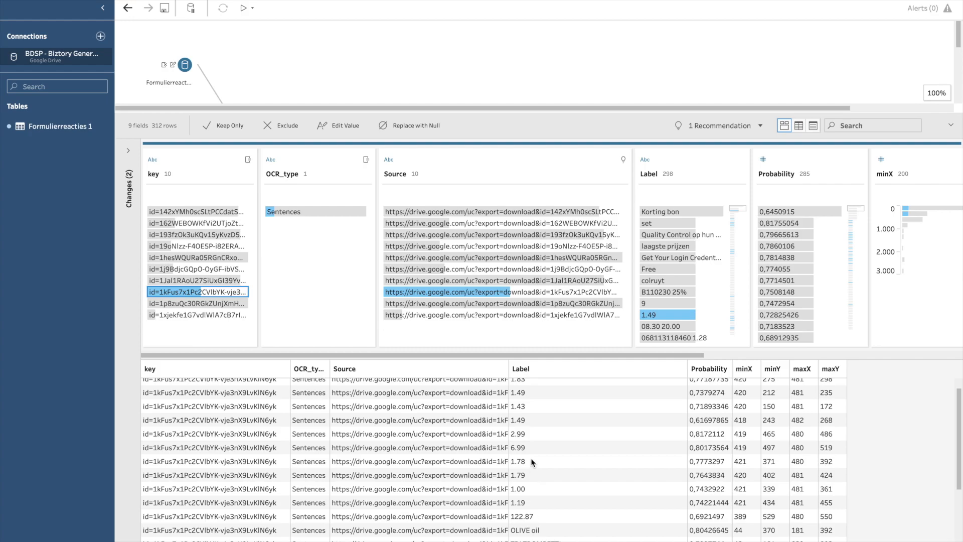
scroll(530, 459, down, 3)
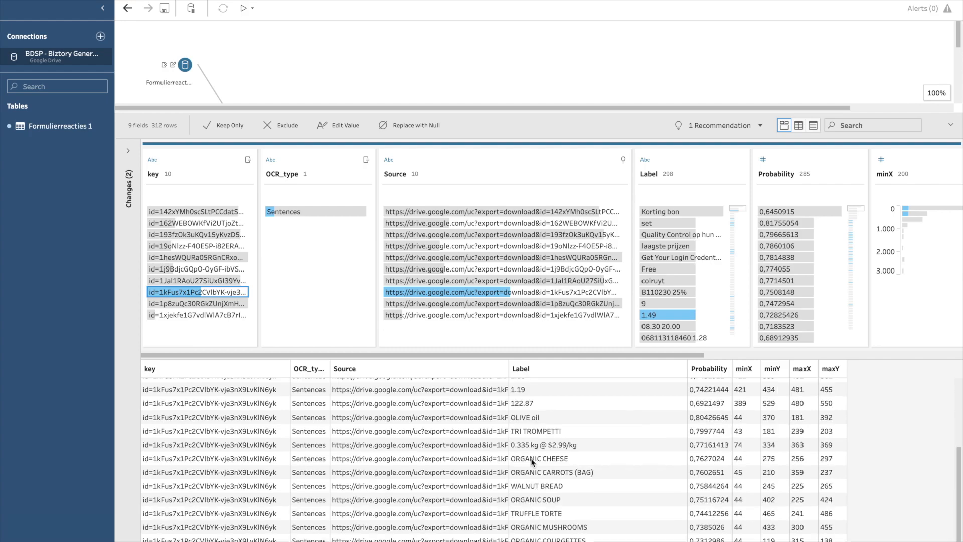
scroll(531, 459, down, 1)
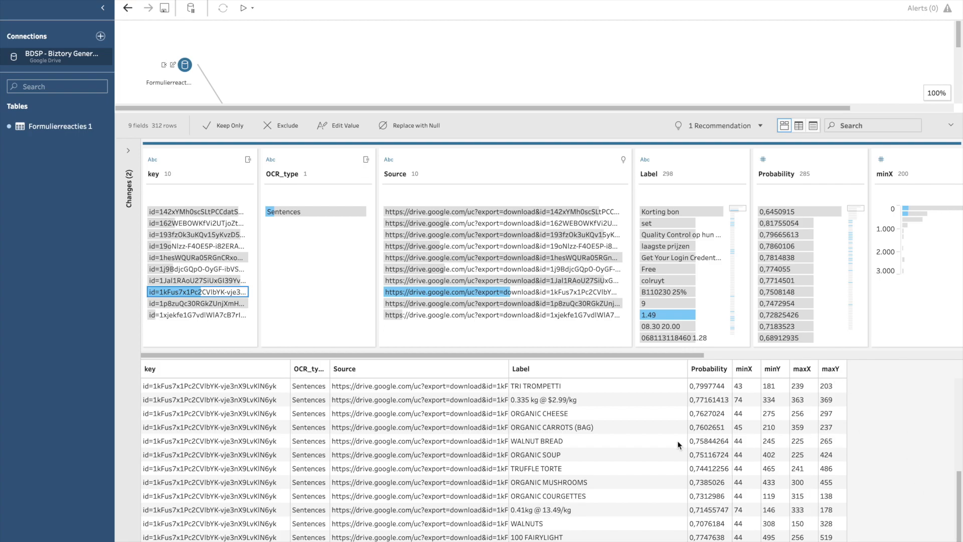
Preview Receipt.jpg again to compare it with the extracted labels, close the folder, and collapse the data view to reveal the flow
click(97, 522)
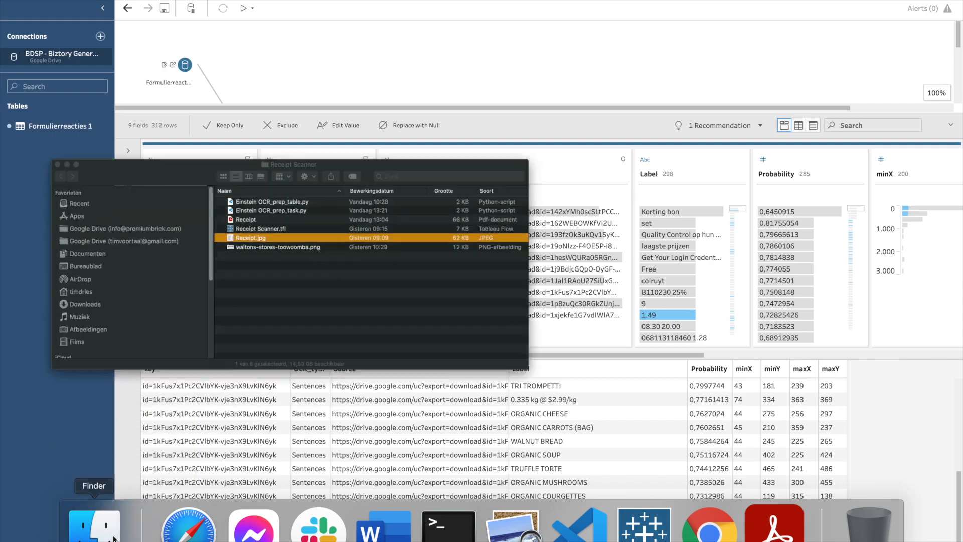
key(space)
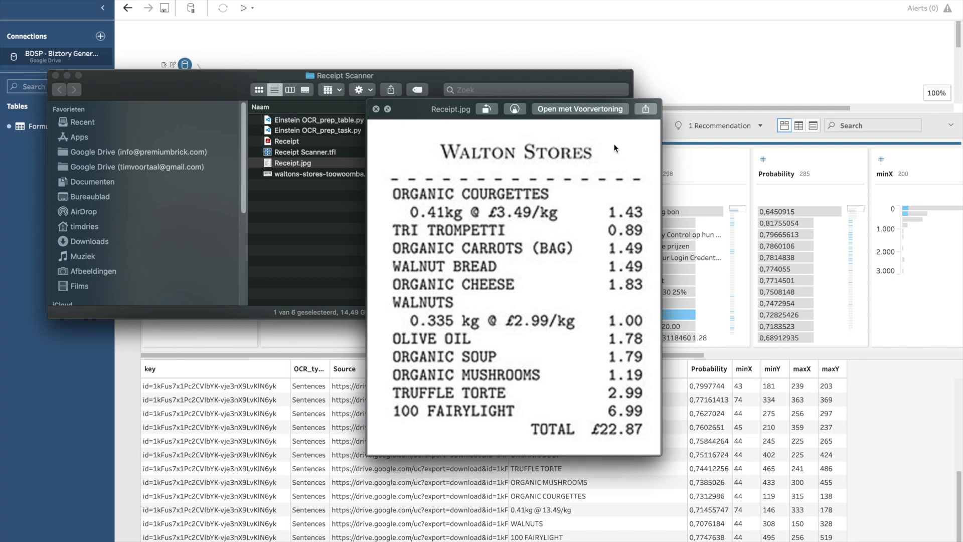
click(376, 109)
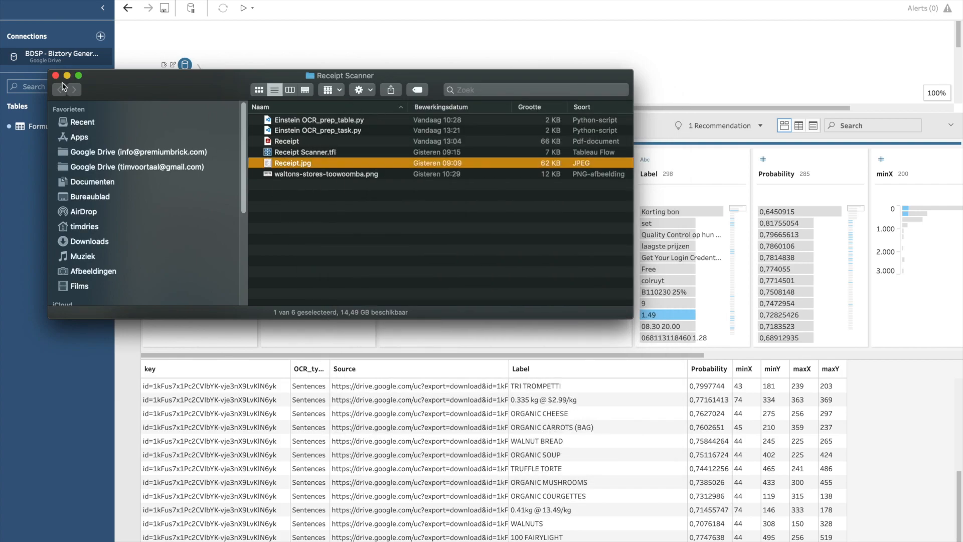
click(55, 75)
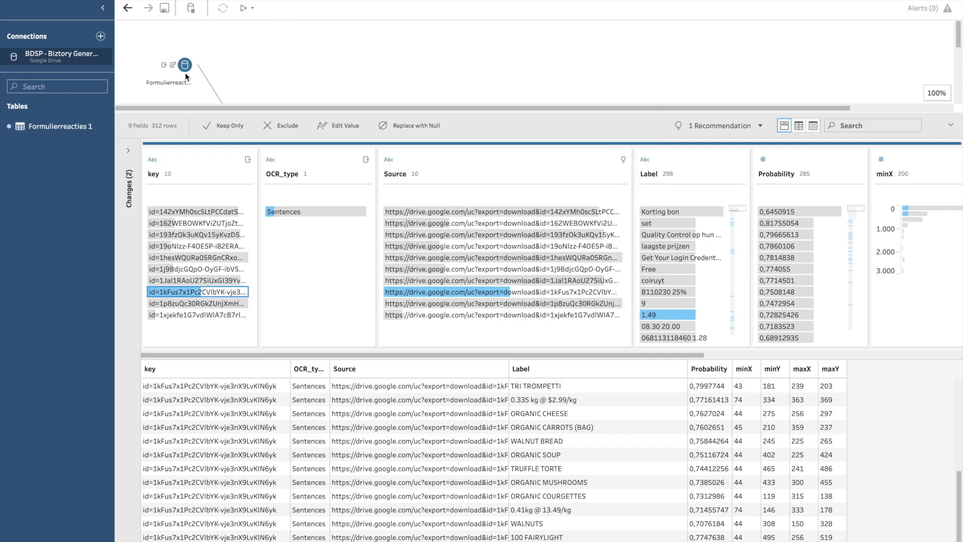
click(951, 126)
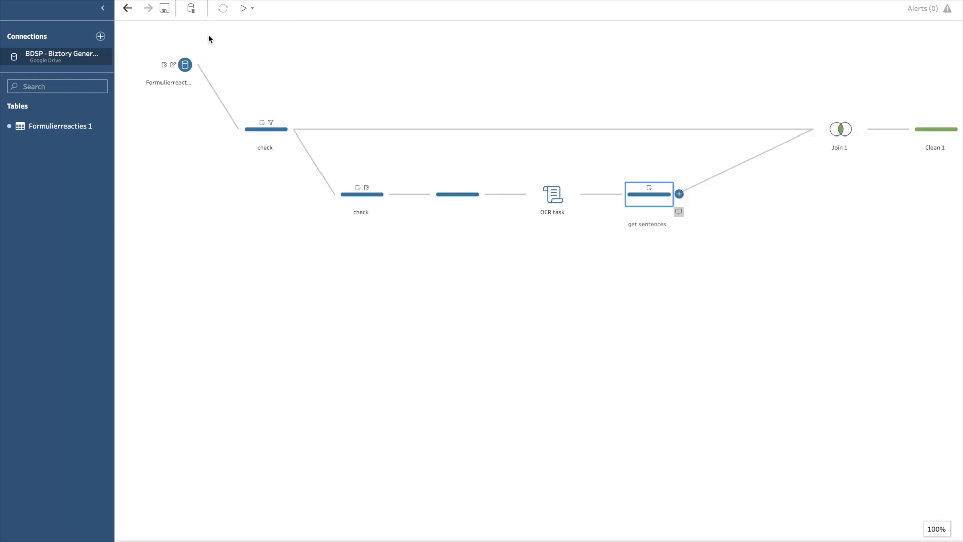
Switch to Tableau Desktop and examine the underlying data of the BDST_OCR source across all its columns in an enlarged window
click(246, 13)
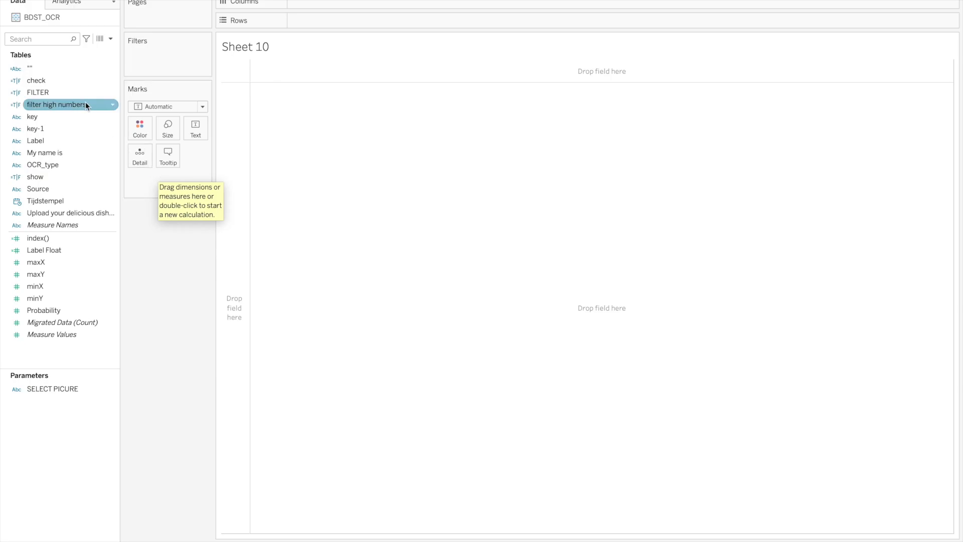
right_click(39, 20)
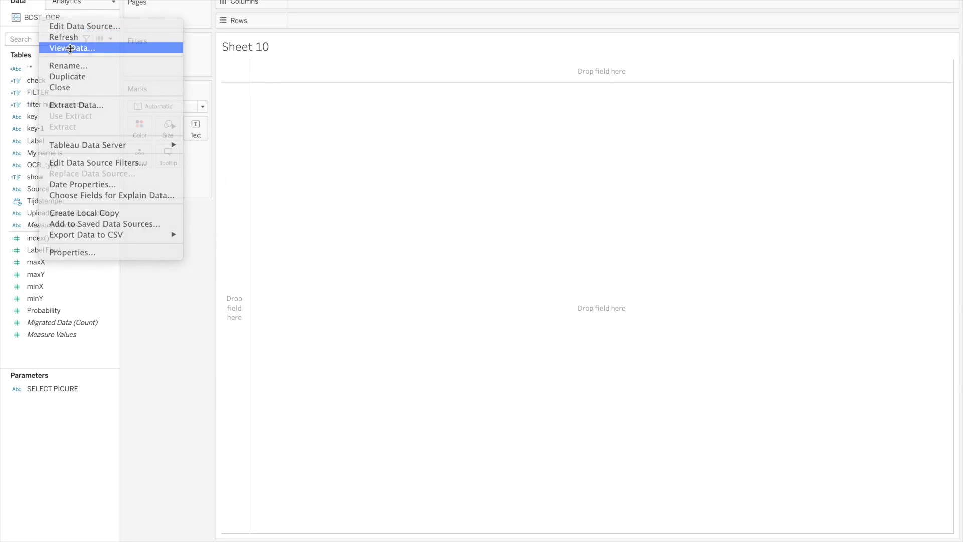
click(69, 48)
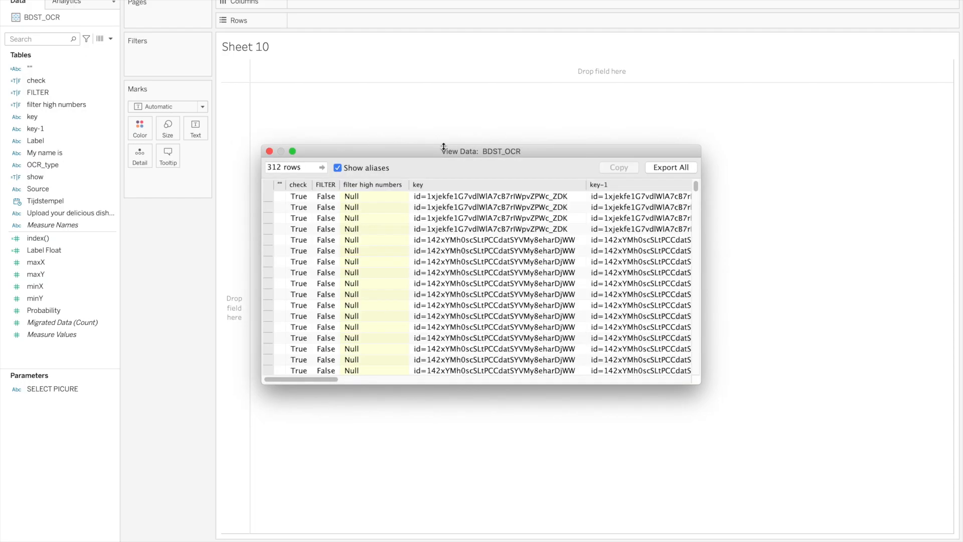
drag(441, 148, 219, 86)
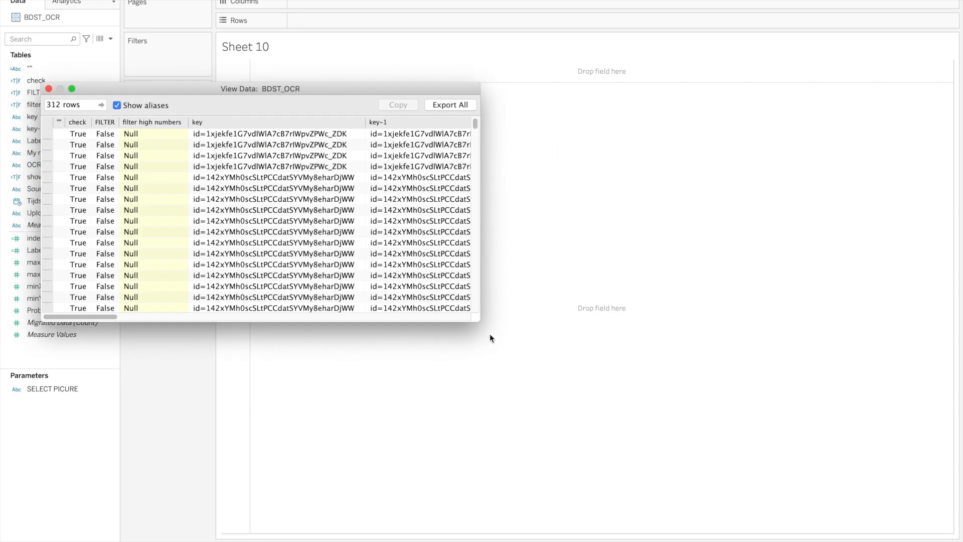
drag(480, 321, 706, 506)
drag(134, 498, 667, 492)
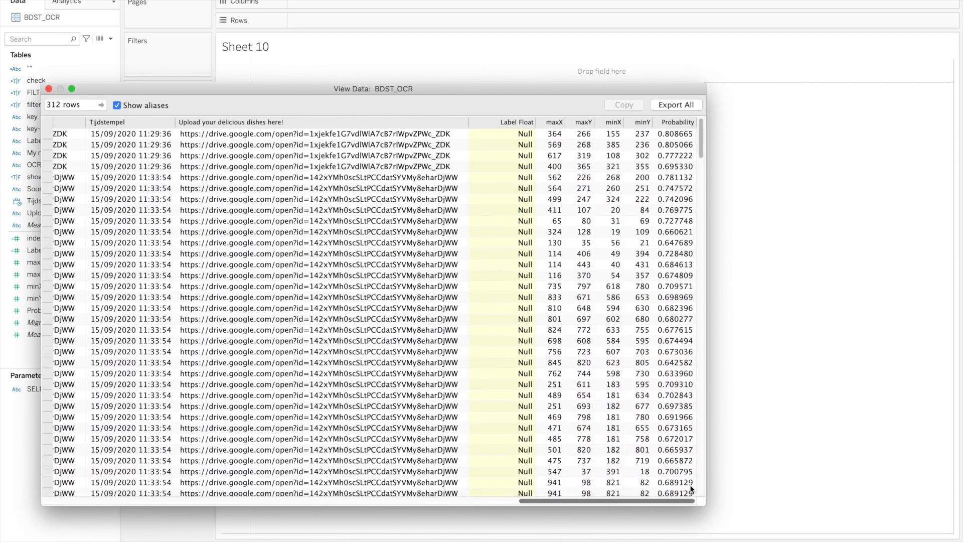
scroll(367, 471, left, 20)
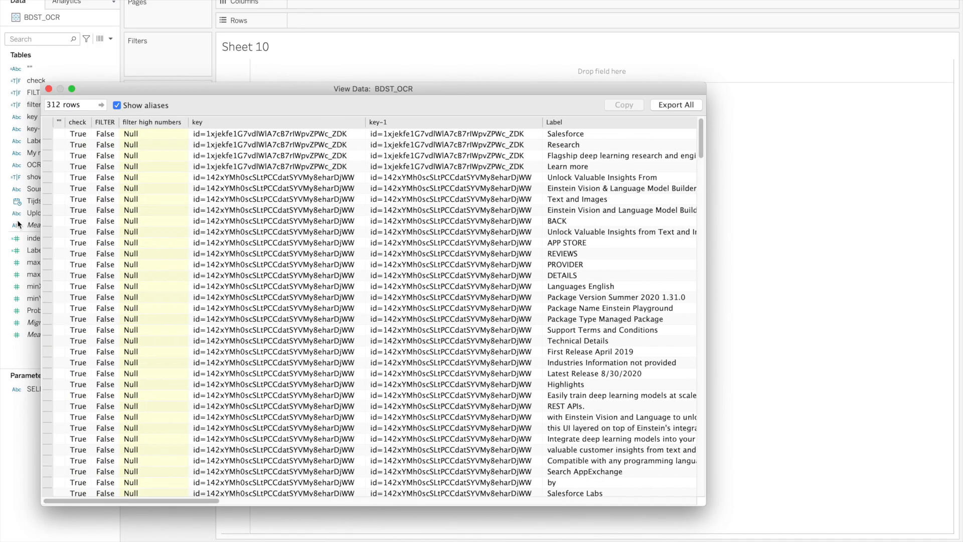
click(48, 89)
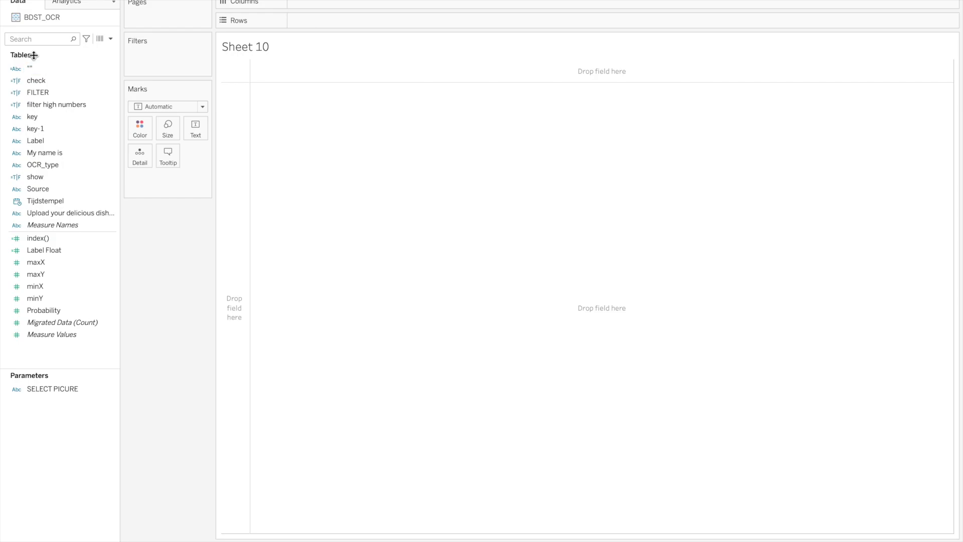
Search the fields for key, filter Sheet 10 to the single key starting with id=1kFus7x1Pc2, and clear the field search
click(30, 39)
text(key)
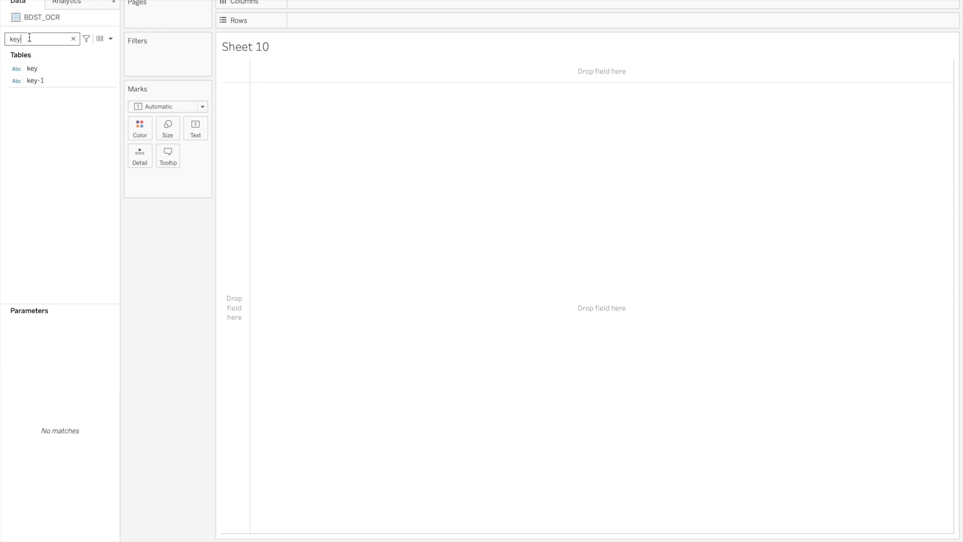
drag(50, 68, 155, 62)
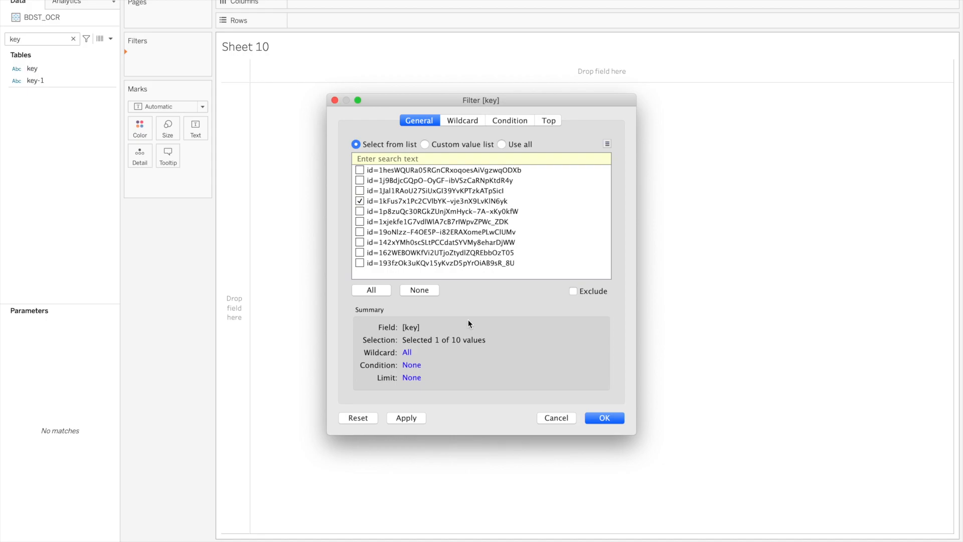
click(608, 418)
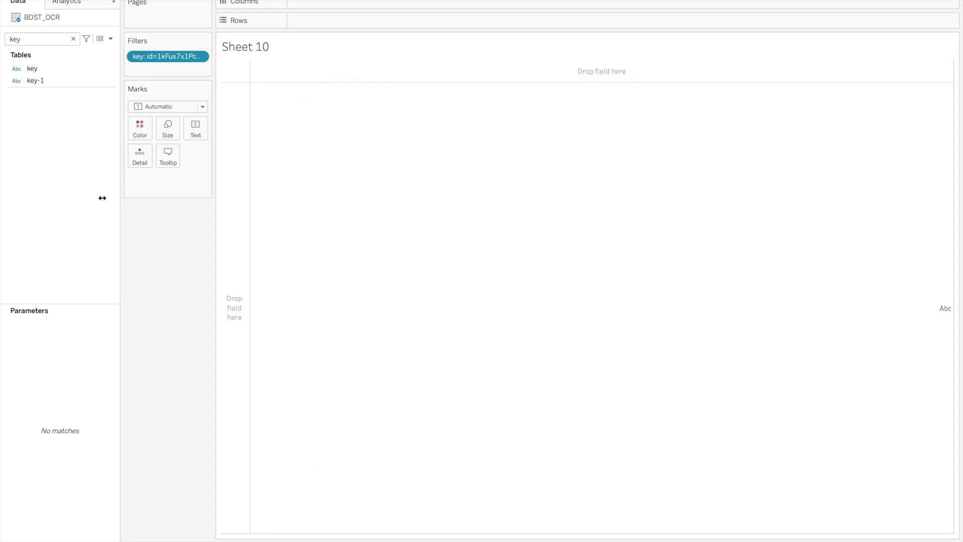
double_click(36, 38)
key(BackSpace)
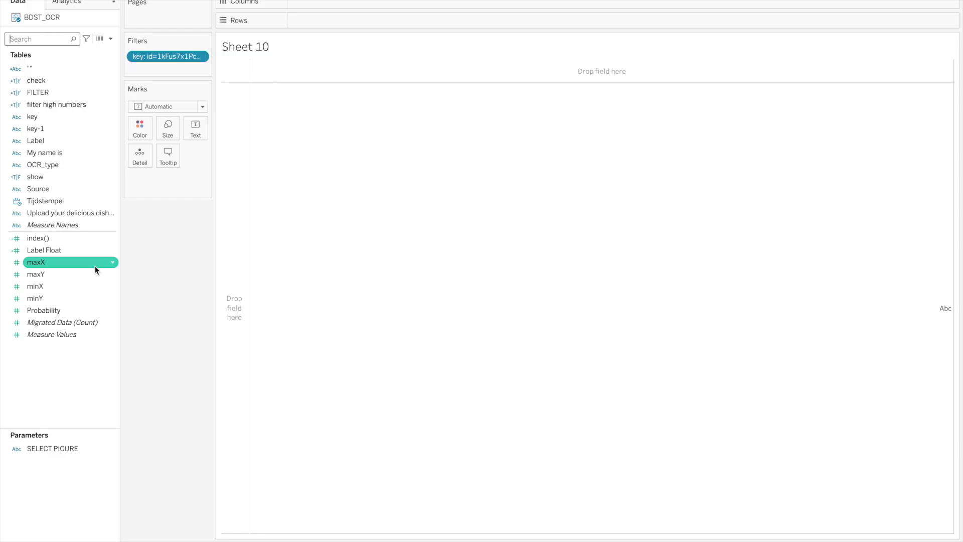
Add maxY to the rows of Sheet 10 and make it a discrete dimension
click(51, 298)
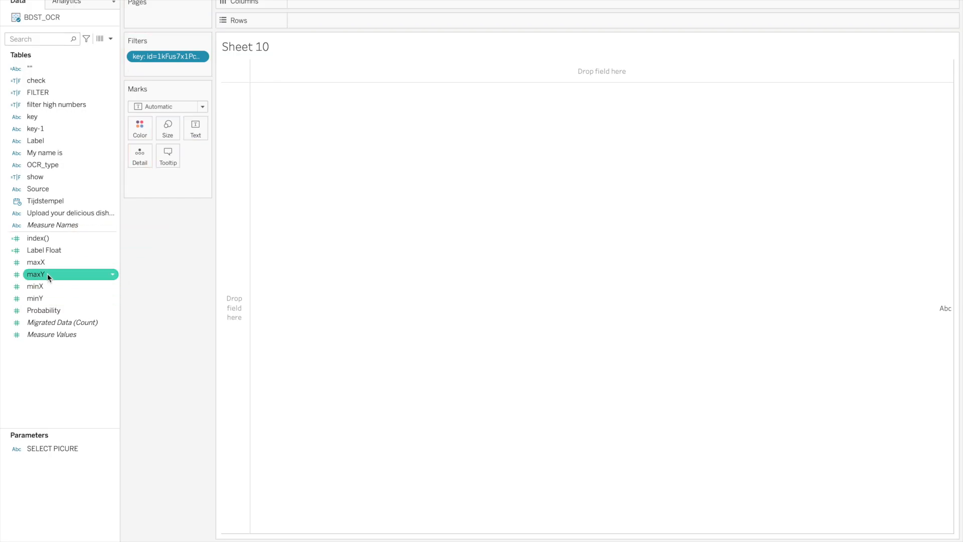
drag(47, 273, 334, 20)
click(363, 20)
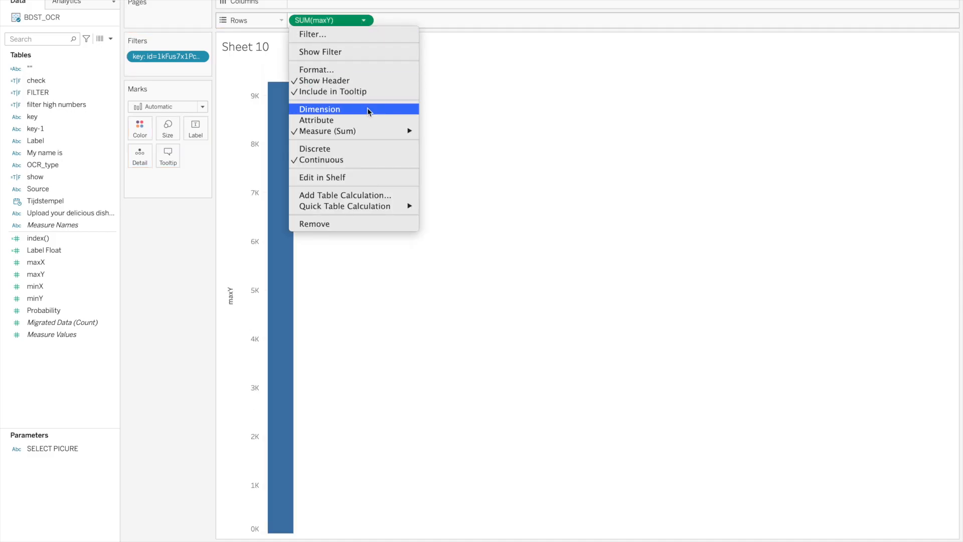
click(363, 149)
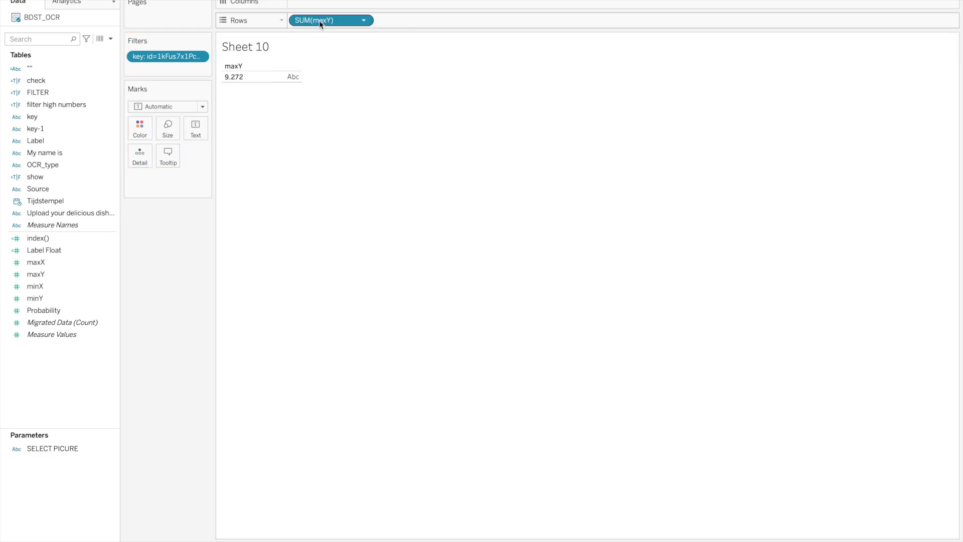
click(358, 22)
click(340, 130)
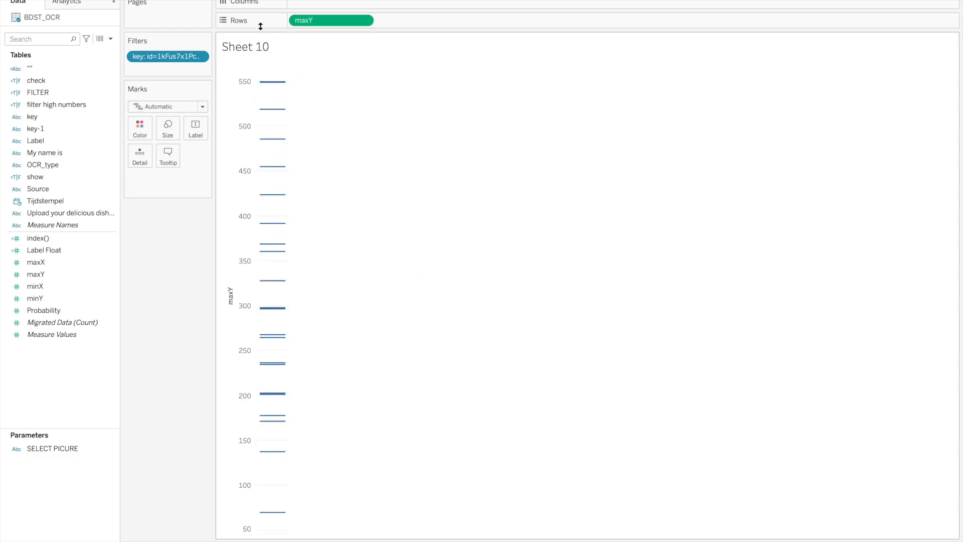
click(364, 20)
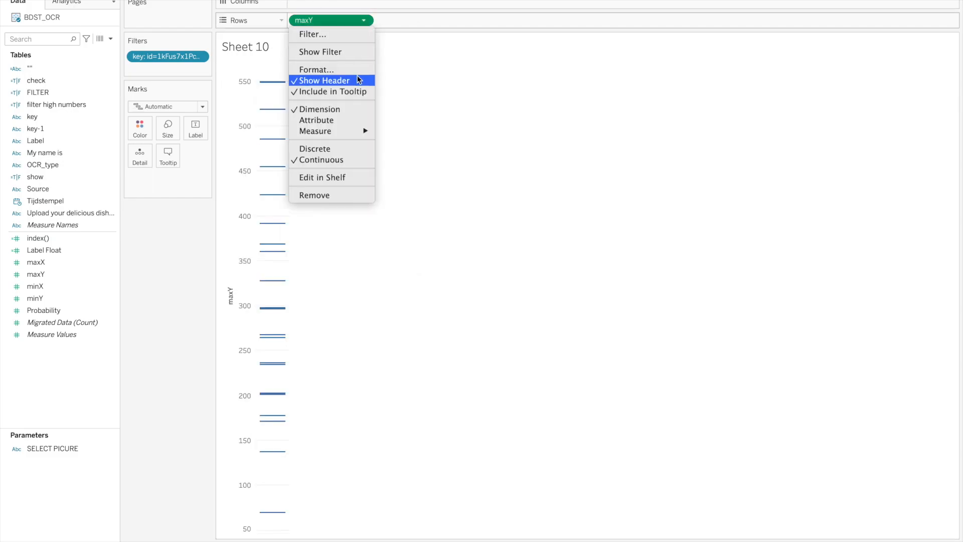
click(339, 149)
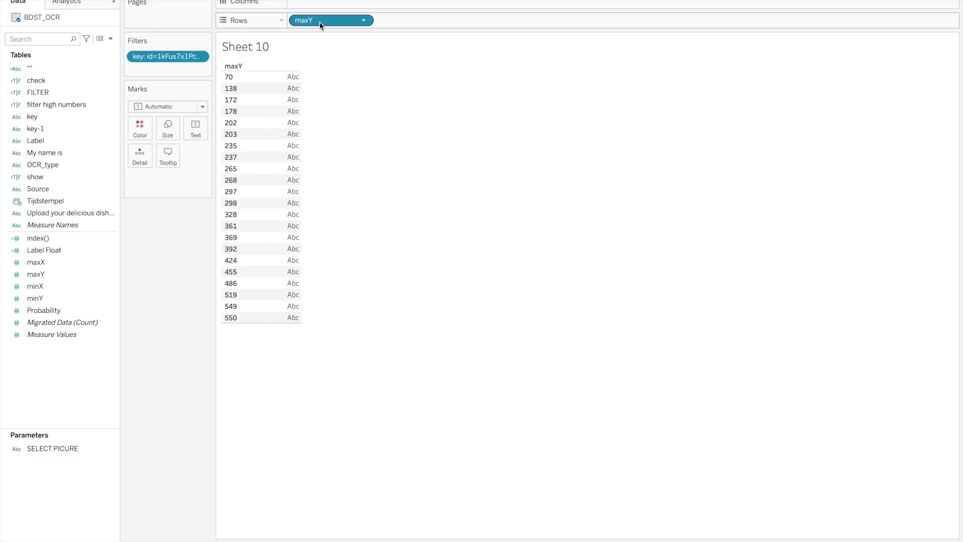
Sort maxY in Sheet 10 by data source order, descending
click(364, 20)
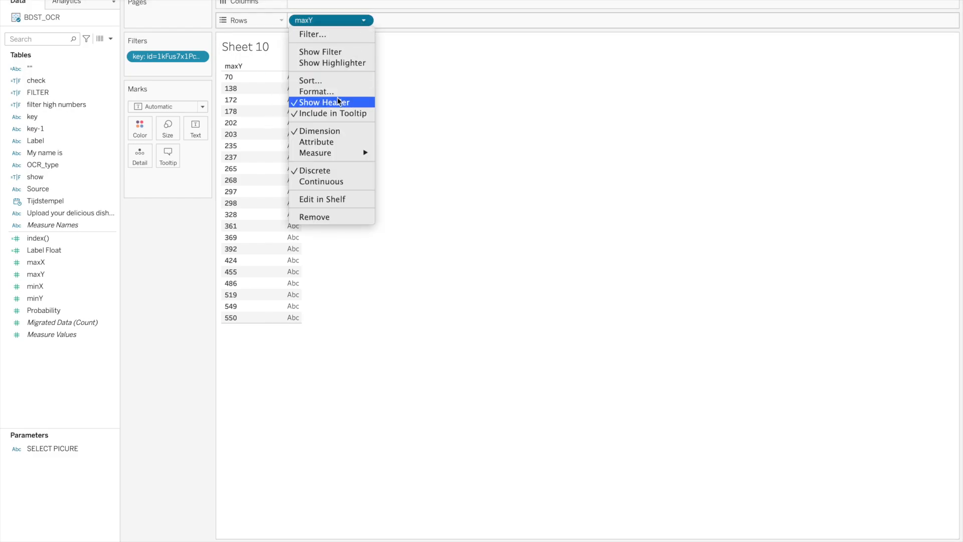
click(325, 19)
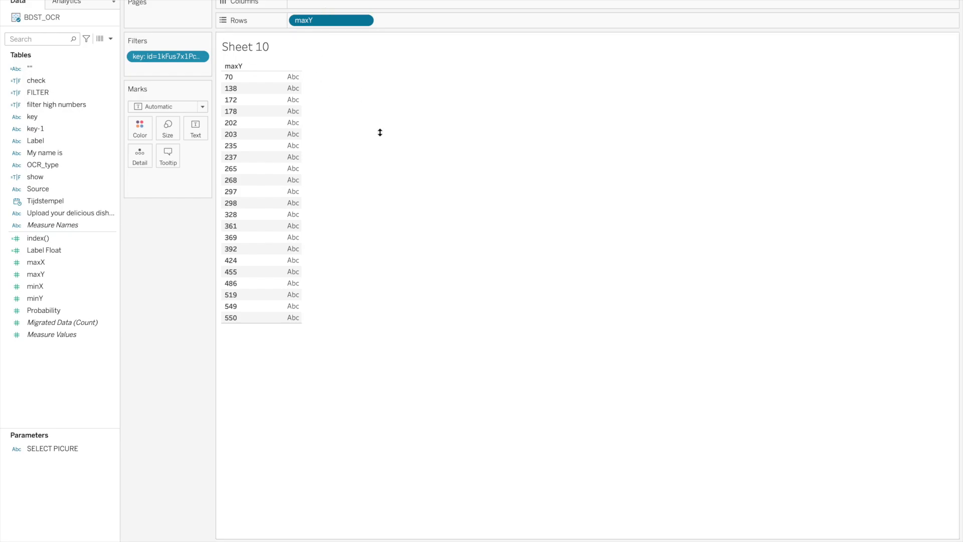
click(422, 296)
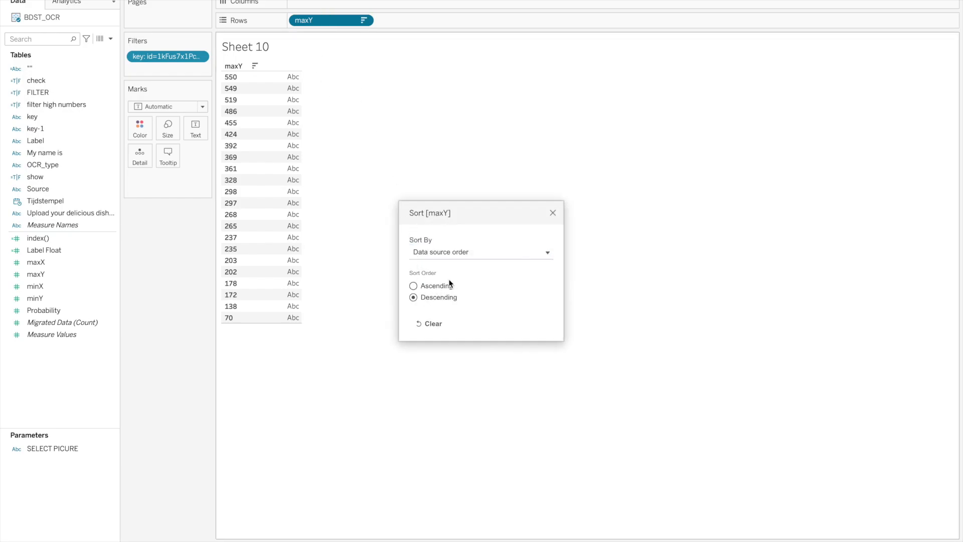
click(553, 213)
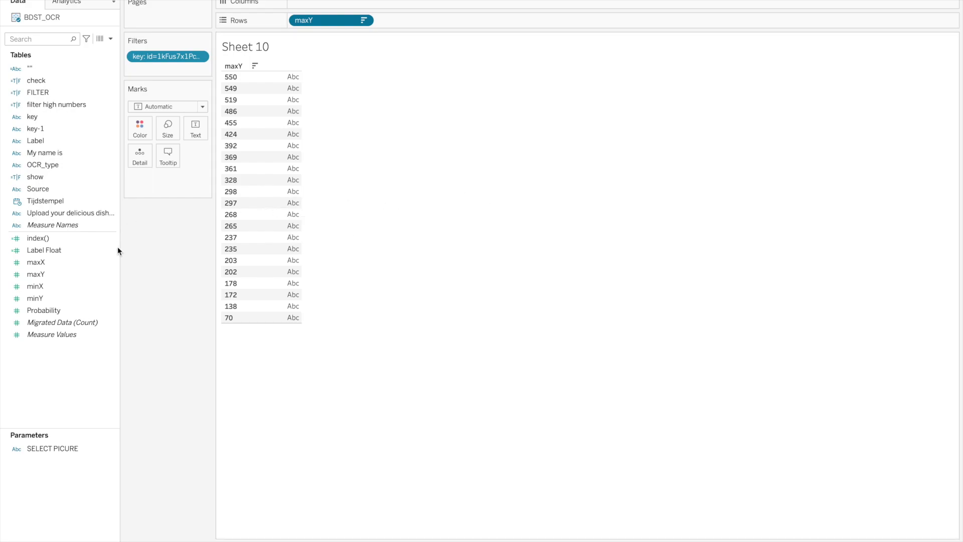
Add minX to the rows of Sheet 10 after maxY and make it a discrete dimension
click(85, 287)
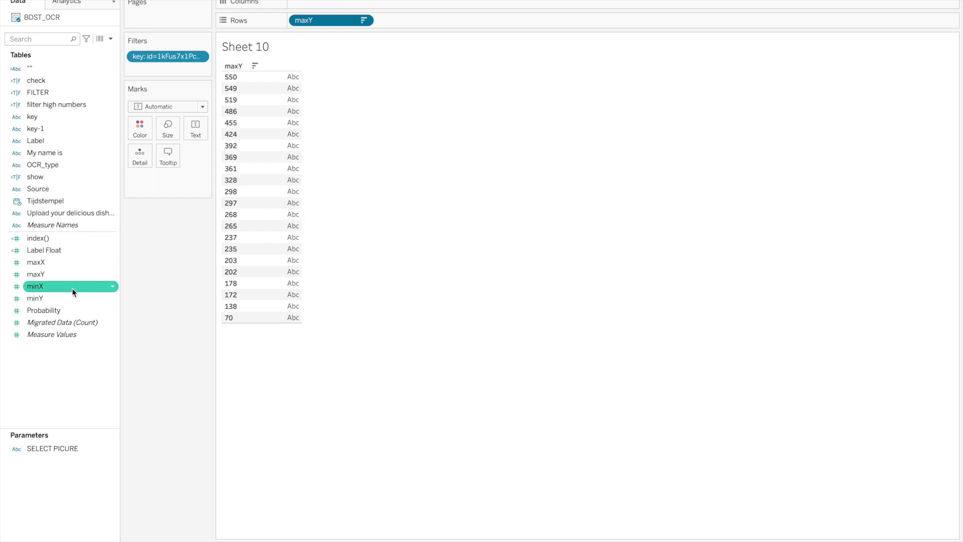
drag(65, 284, 432, 22)
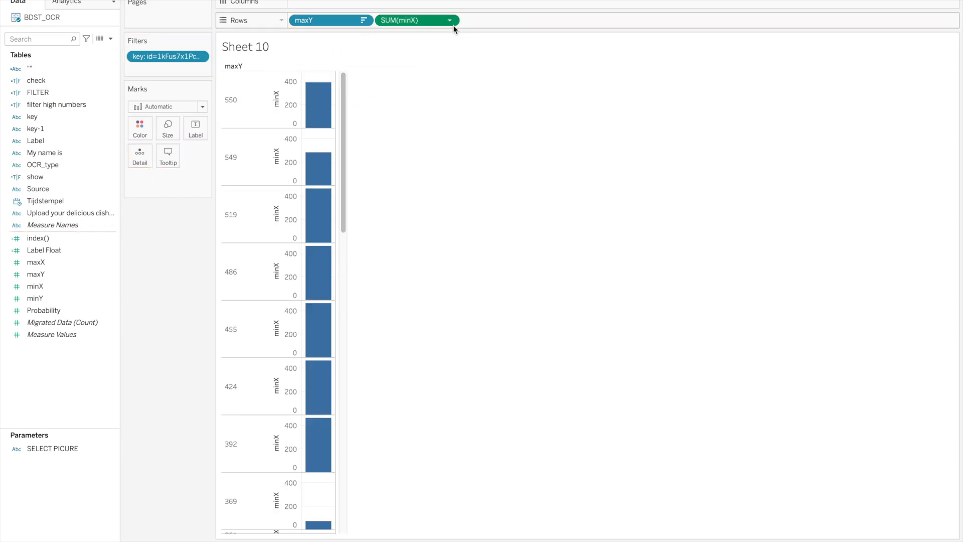
click(450, 21)
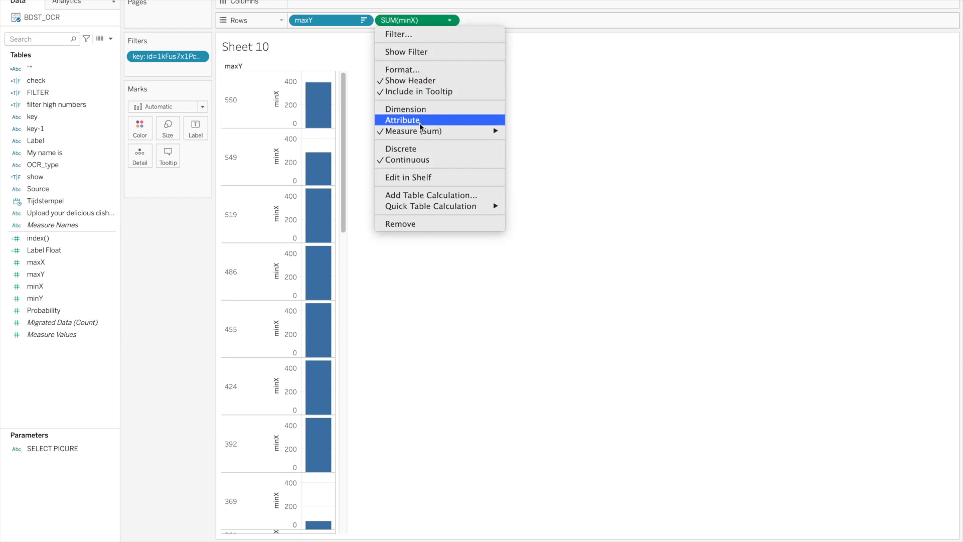
click(415, 149)
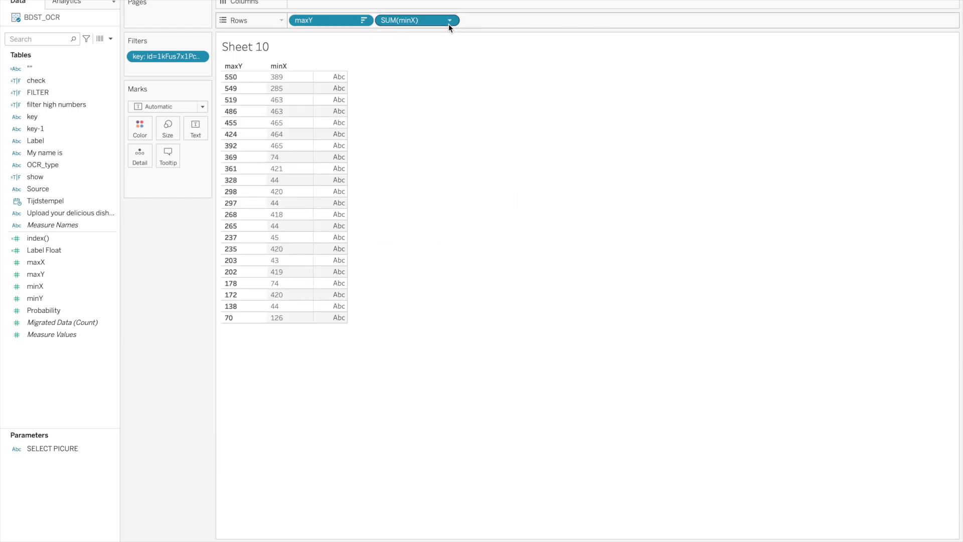
click(449, 21)
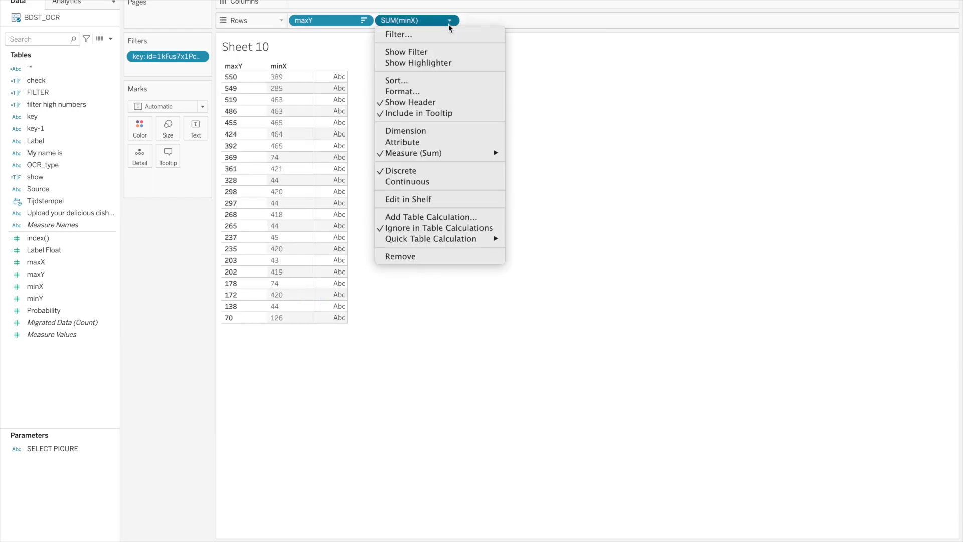
click(435, 132)
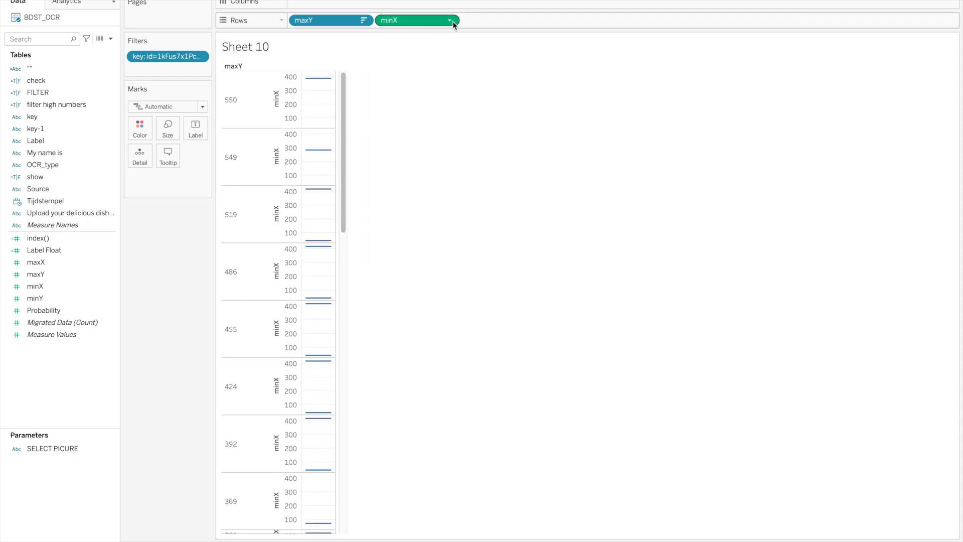
click(430, 21)
click(448, 147)
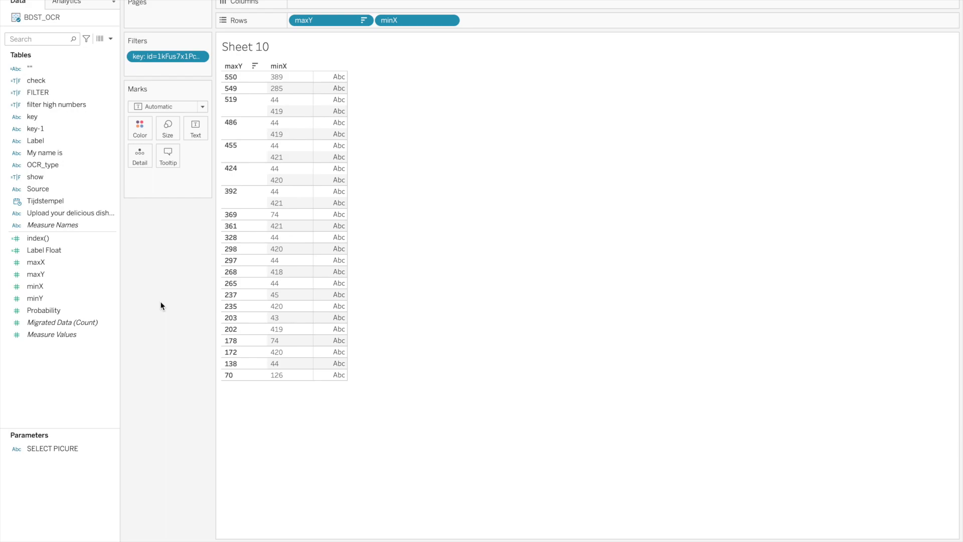
Search the fields for lab and show Label as the text of the marks in Sheet 10
click(50, 33)
text(lab)
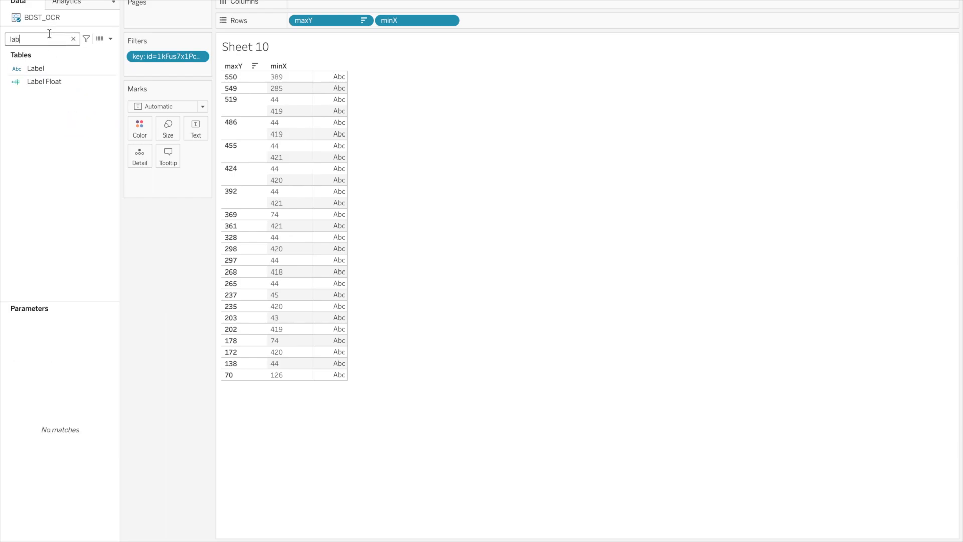
drag(43, 68, 198, 129)
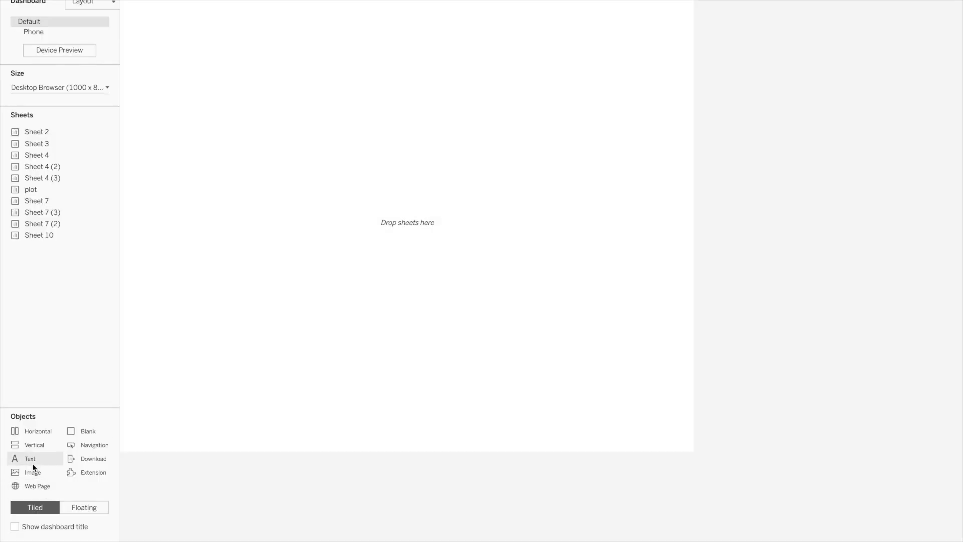
Place Receipt.jpg as an image object on the empty dashboard and add Sheet 10 to the left of it
drag(35, 478, 417, 243)
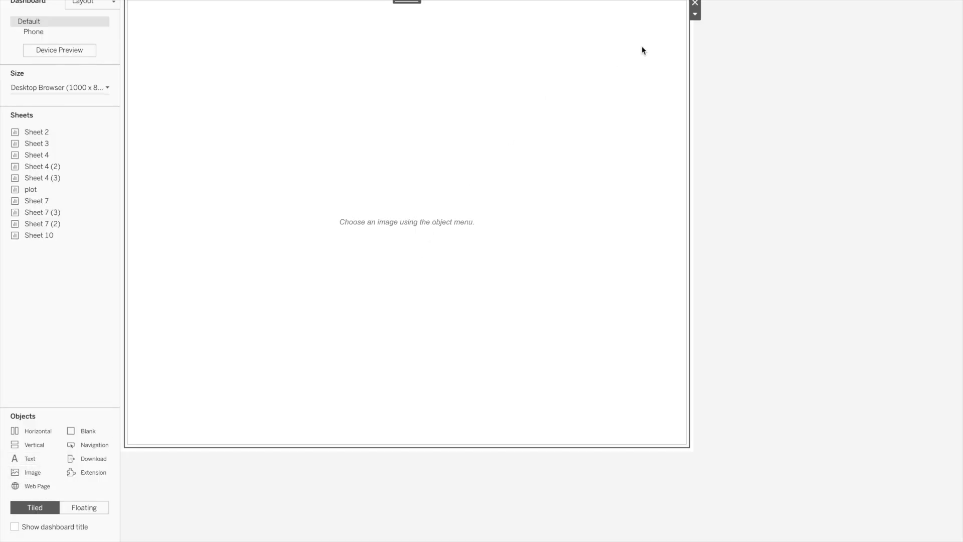
click(566, 211)
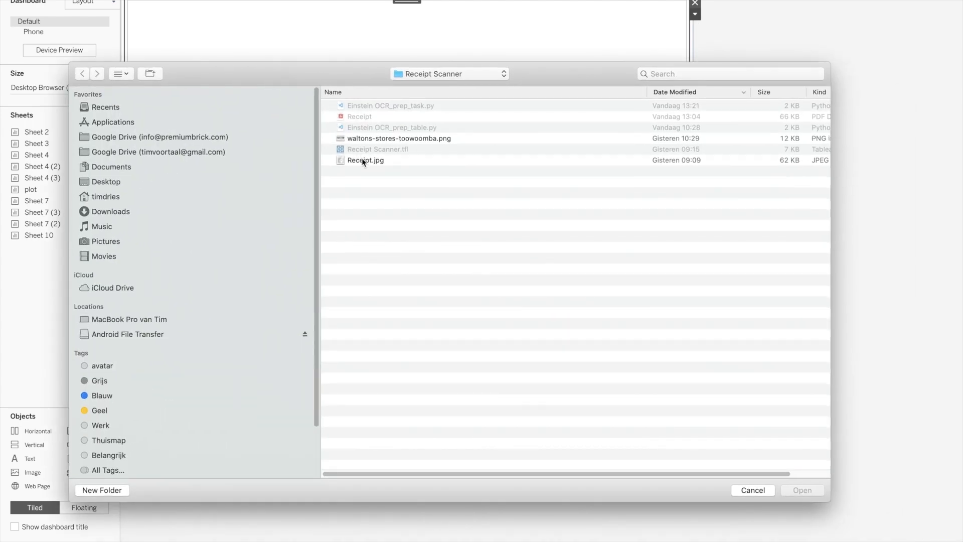
click(362, 160)
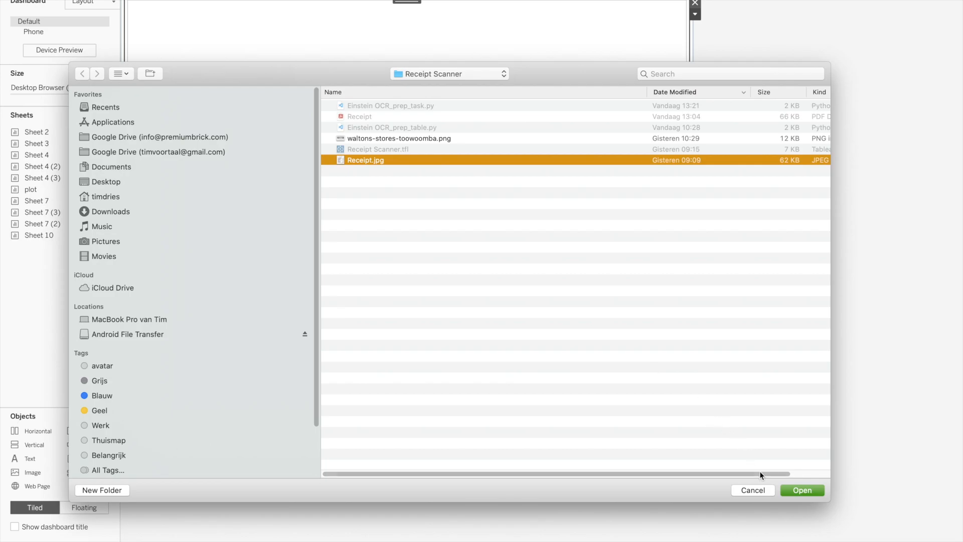
click(785, 489)
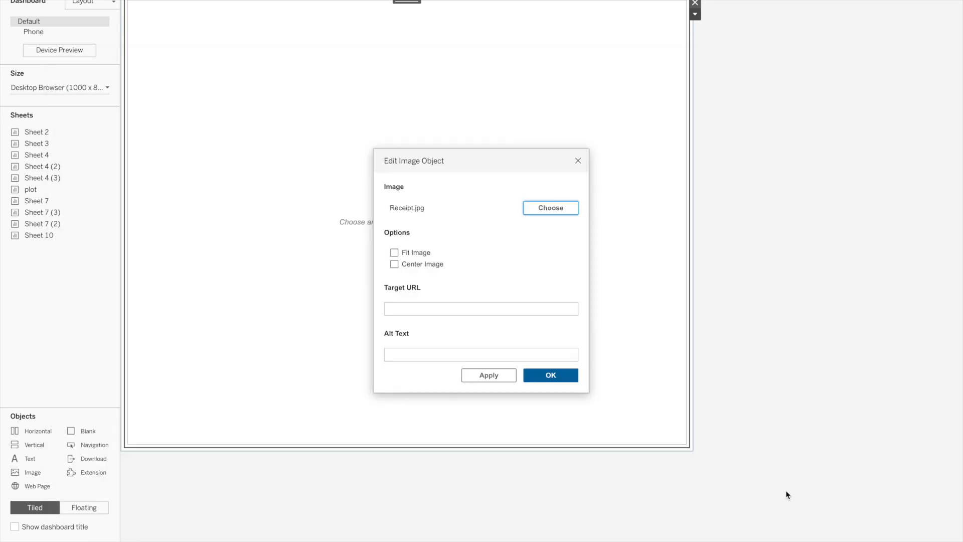
click(538, 378)
mouse_move(51, 201)
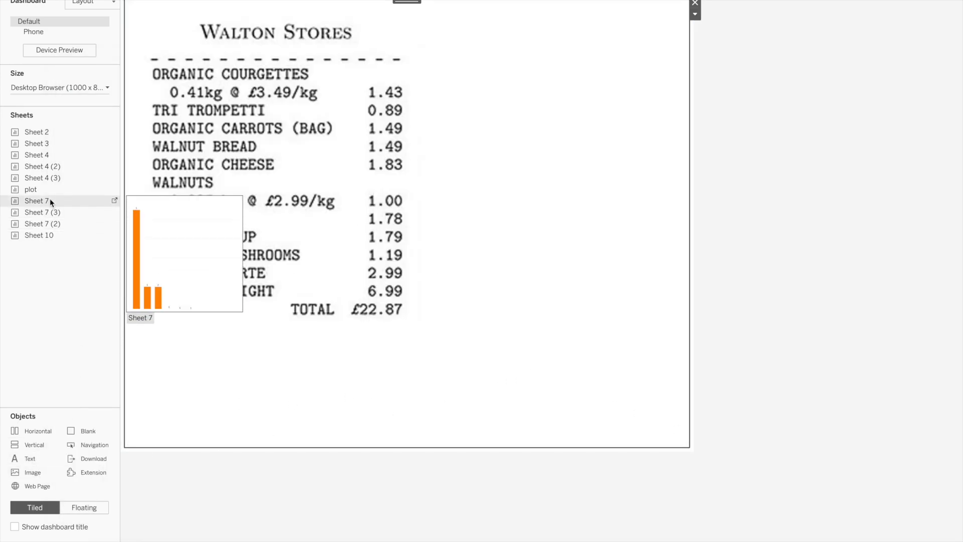
drag(40, 237, 218, 214)
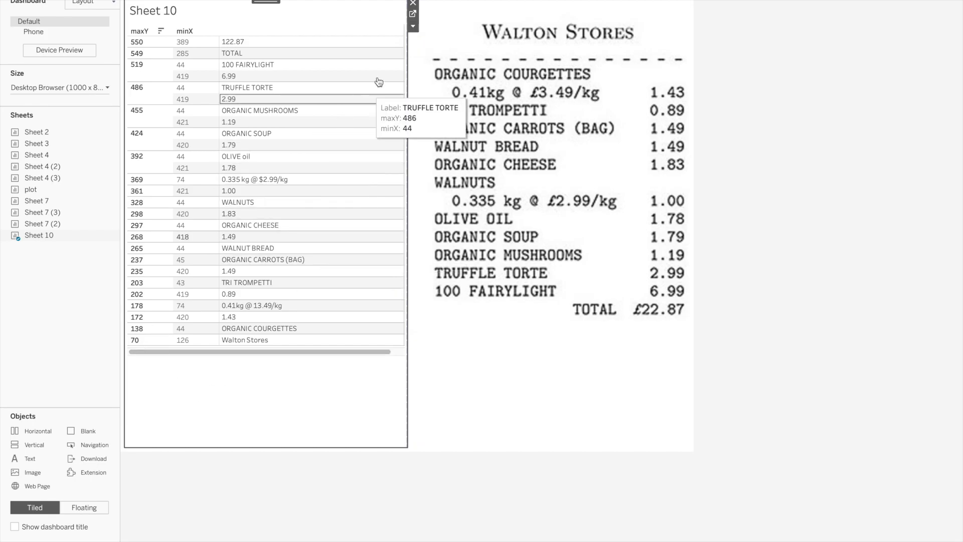
Go to Sheet 10 from the dashboard and sort maxY by data source order, ascending
click(412, 27)
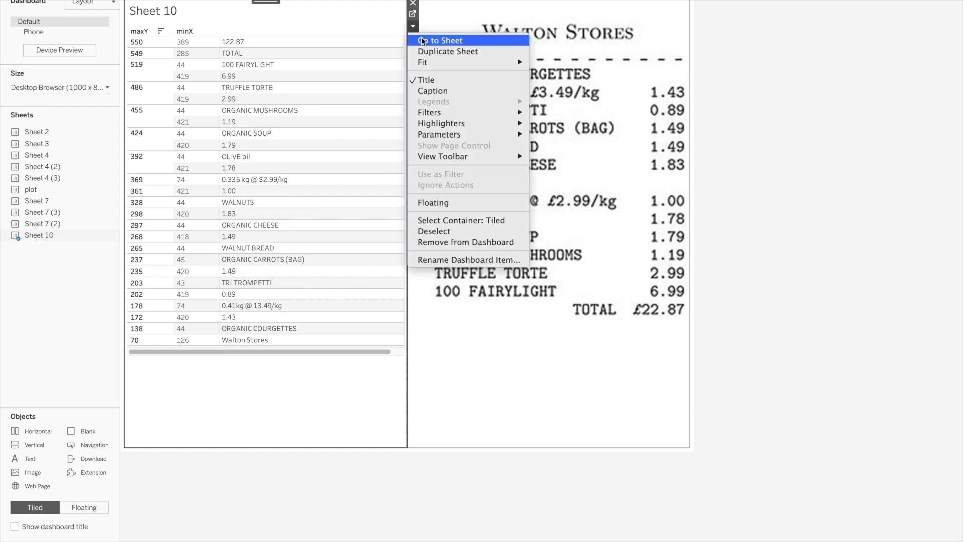
click(422, 40)
click(370, 19)
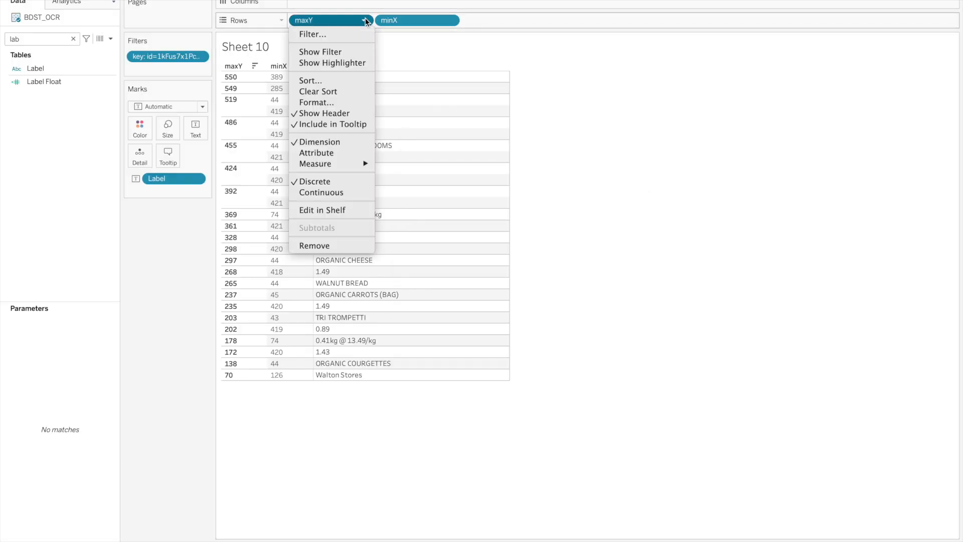
click(350, 80)
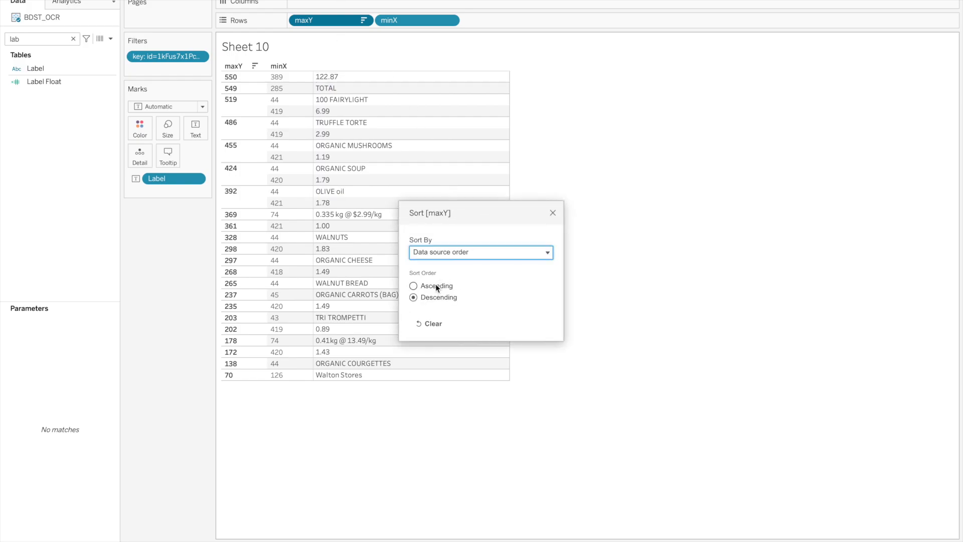
click(413, 286)
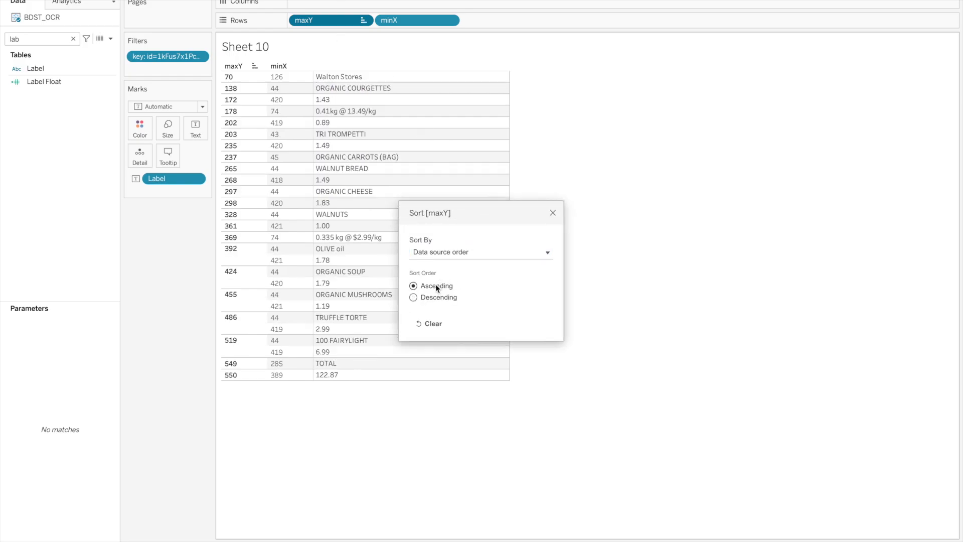
click(552, 215)
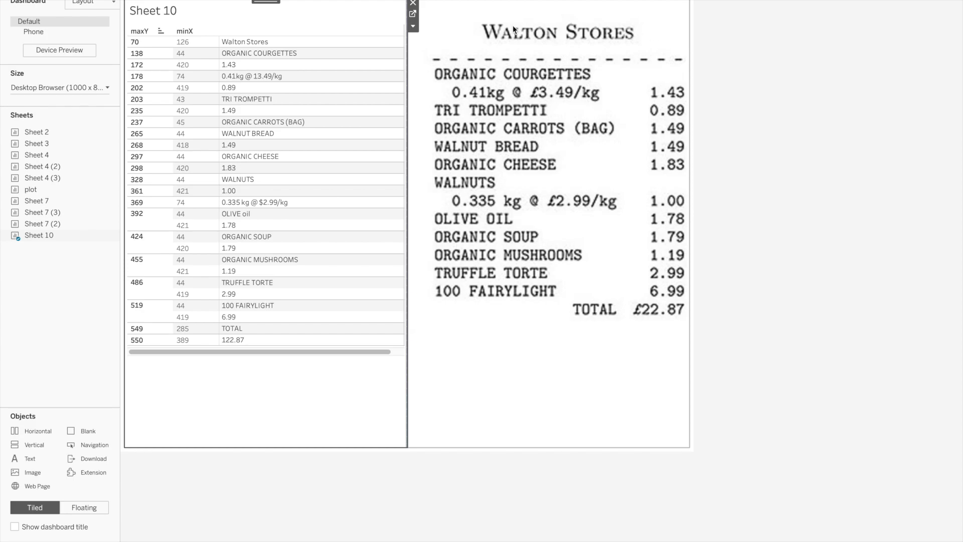
Compare the labels and coordinates listed in Sheet 10 with the receipt image on the dashboard
mouse_move(274, 43)
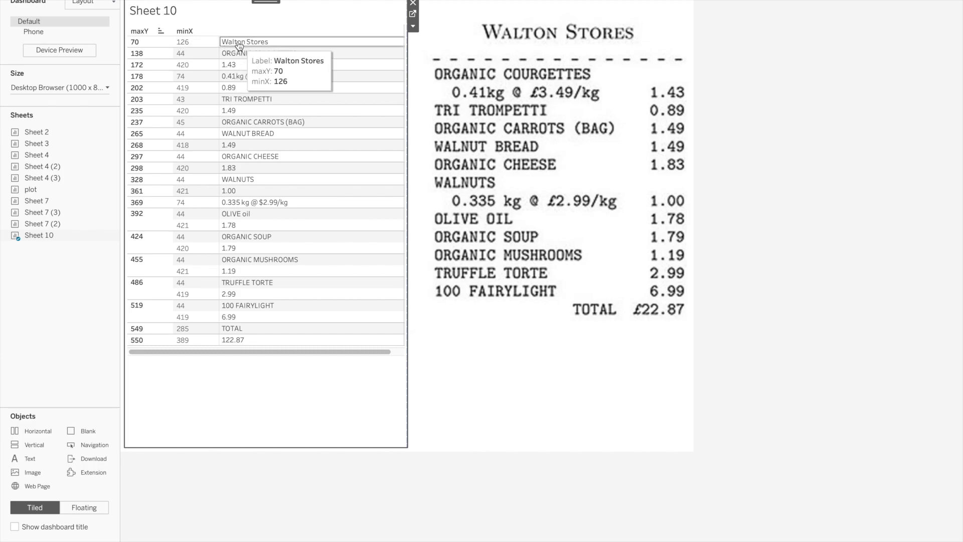
mouse_move(312, 93)
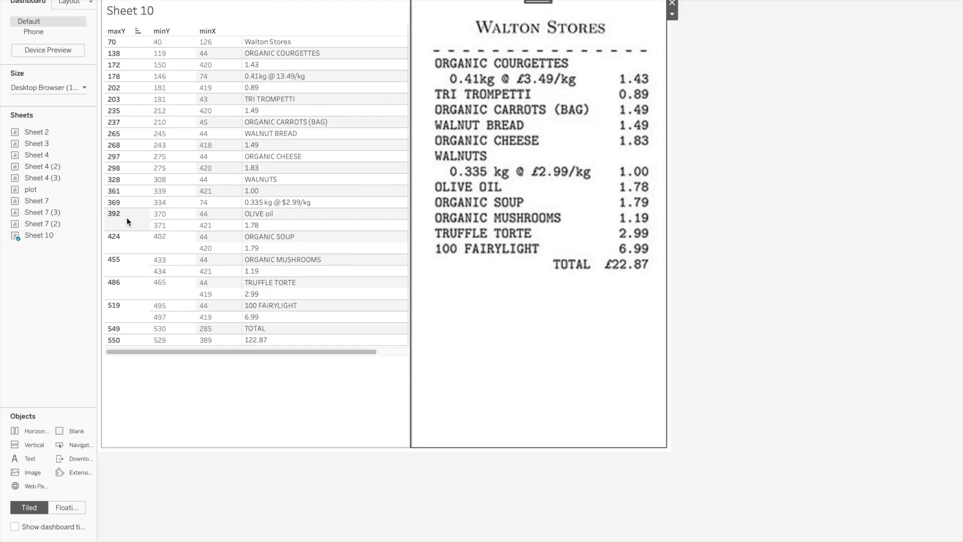
mouse_move(302, 333)
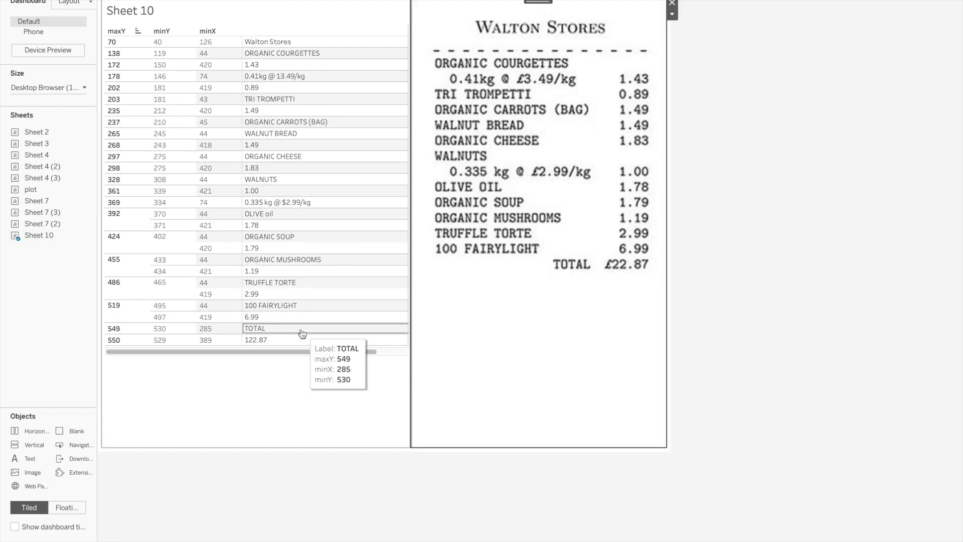
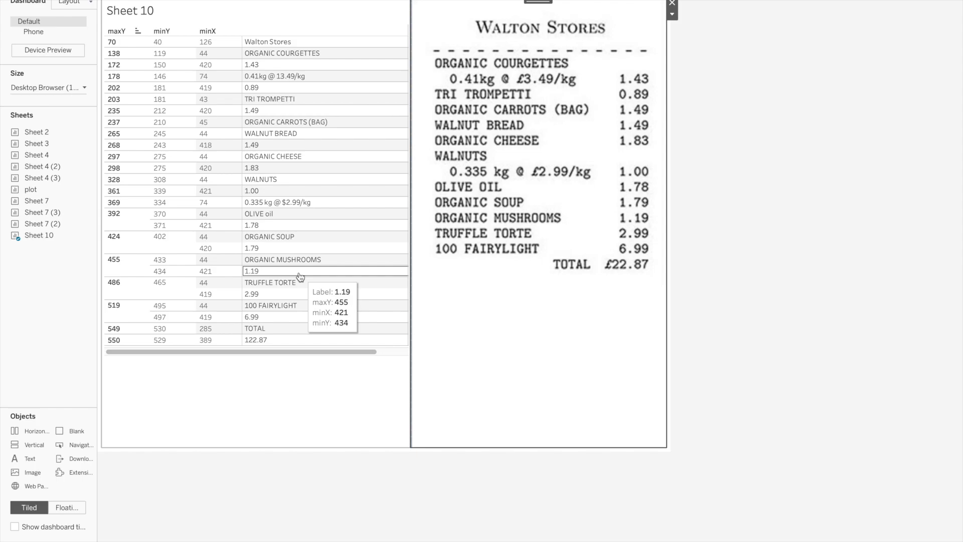
mouse_move(306, 351)
mouse_down()
mouse_move(360, 360)
mouse_move(298, 351)
mouse_up()
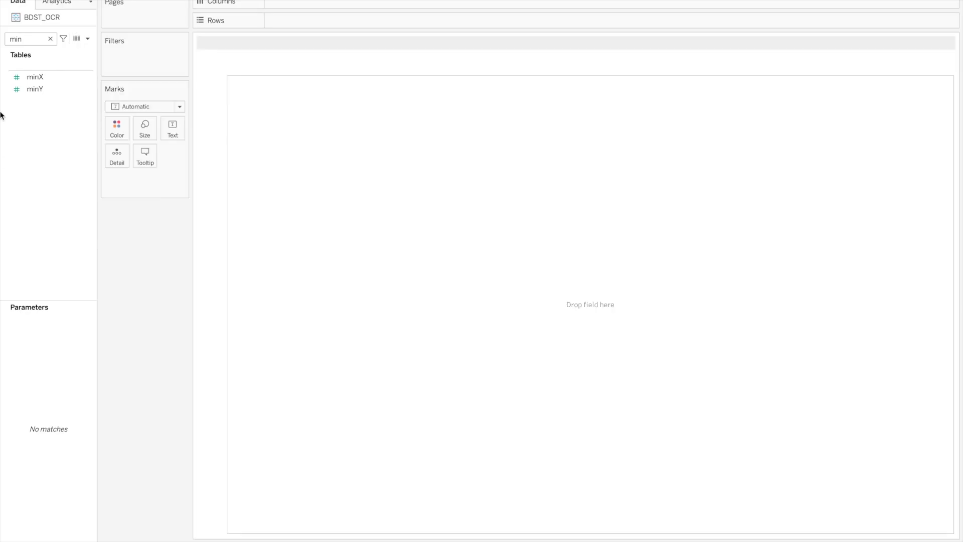
Search the fields for label, add Label to the rows of Sheet 11, and look through the listed labels
click(28, 39)
text(bel)
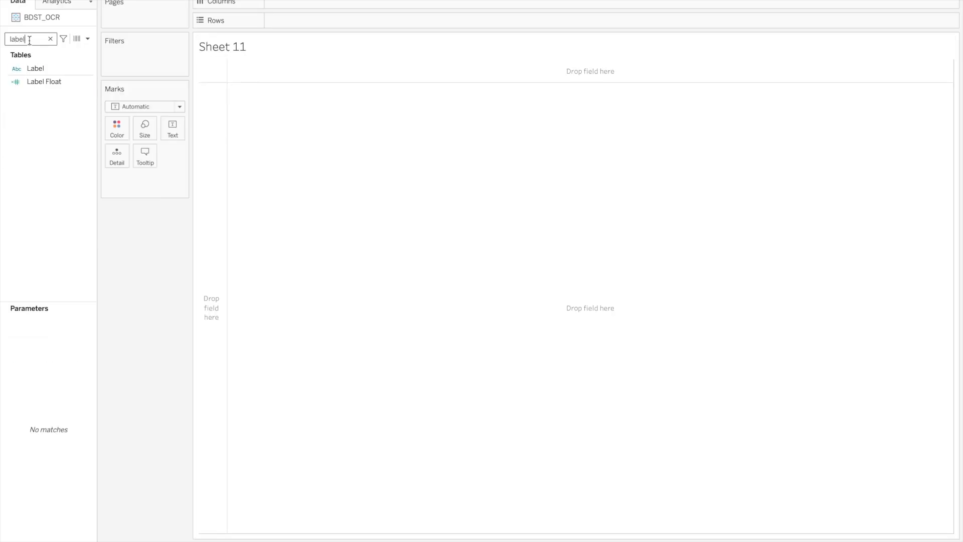
drag(36, 68, 406, 20)
scroll(228, 336, down, 10)
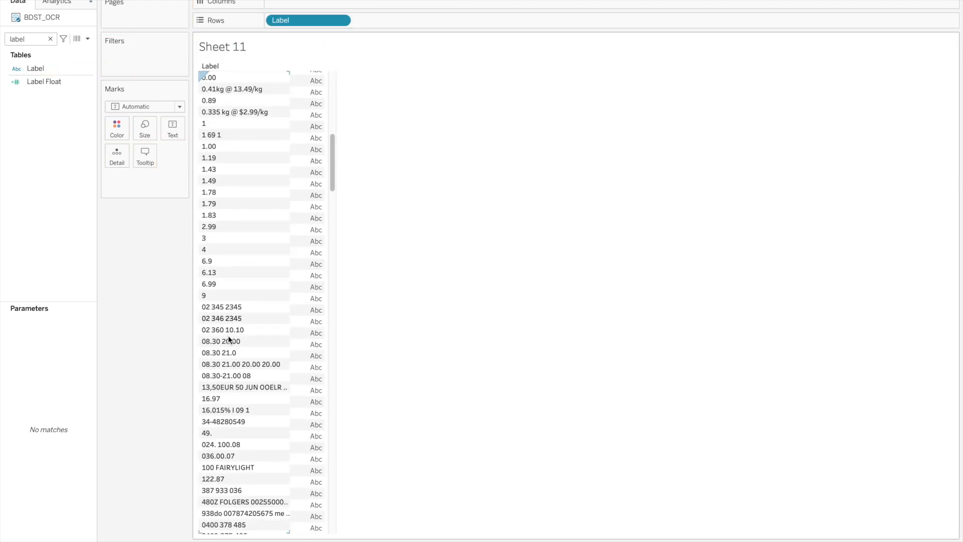
scroll(266, 266, down, 15)
scroll(266, 266, up, 12)
Search the data fields for key
click(6, 39)
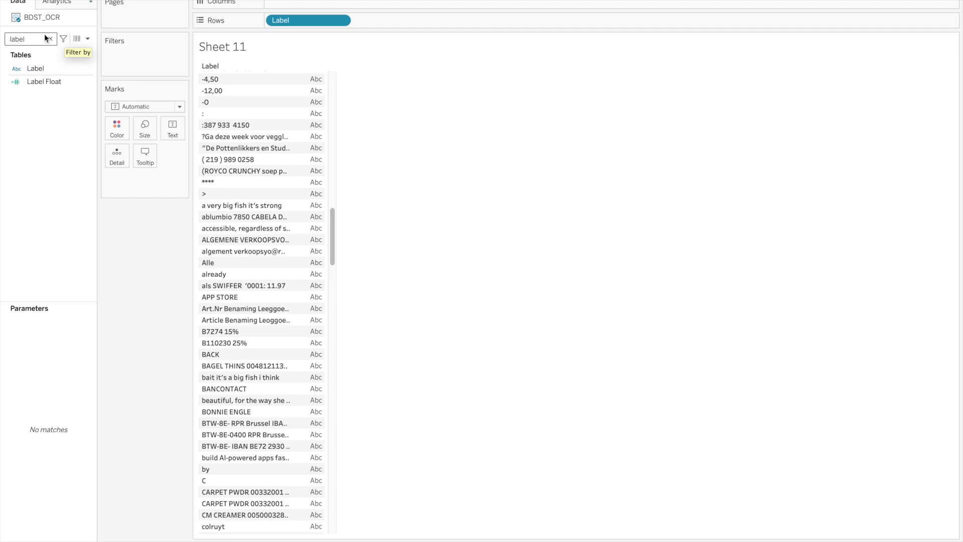
key(ctrl+a)
text(key)
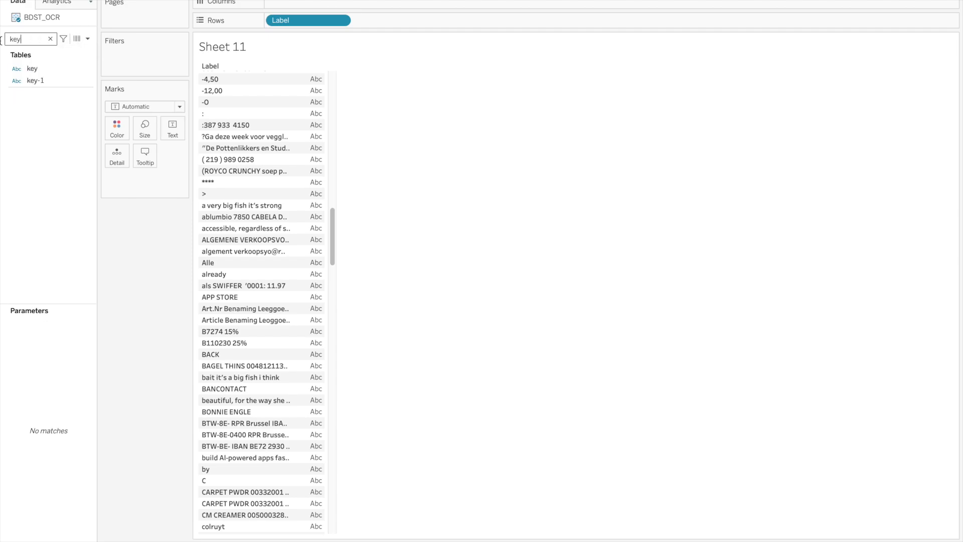
Add a data source filter to BDST_OCR on the key field, keeping only the id that starts with 1kFus7x1Pc2
right_click(36, 19)
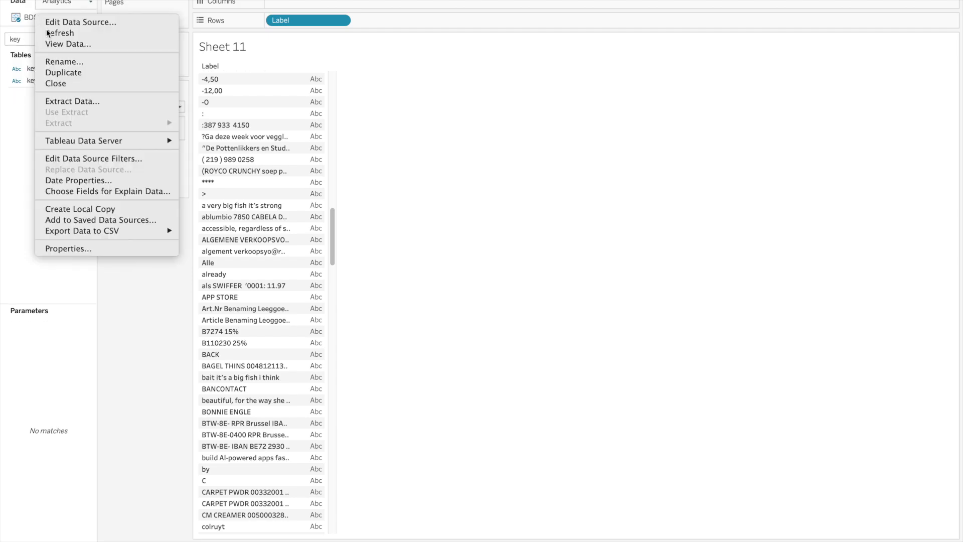
click(129, 160)
click(372, 288)
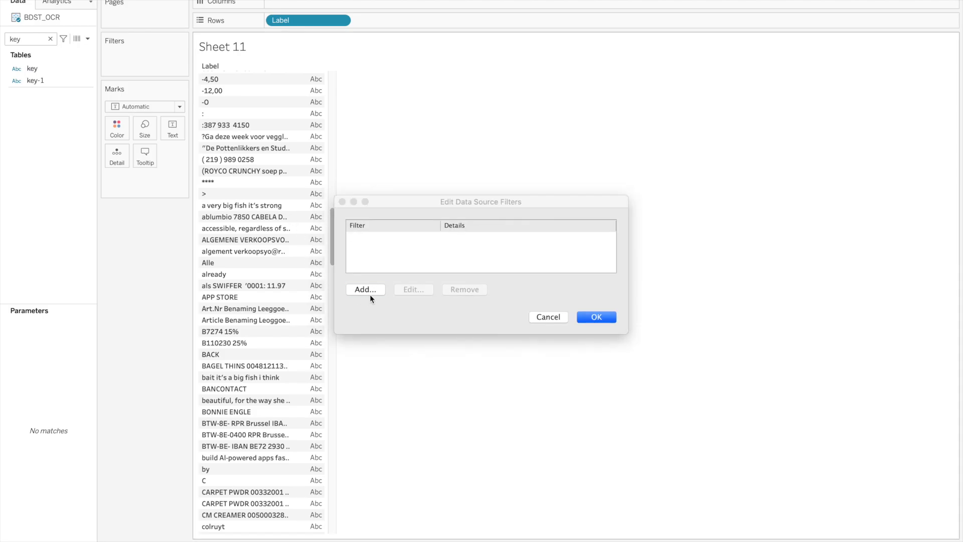
text(key)
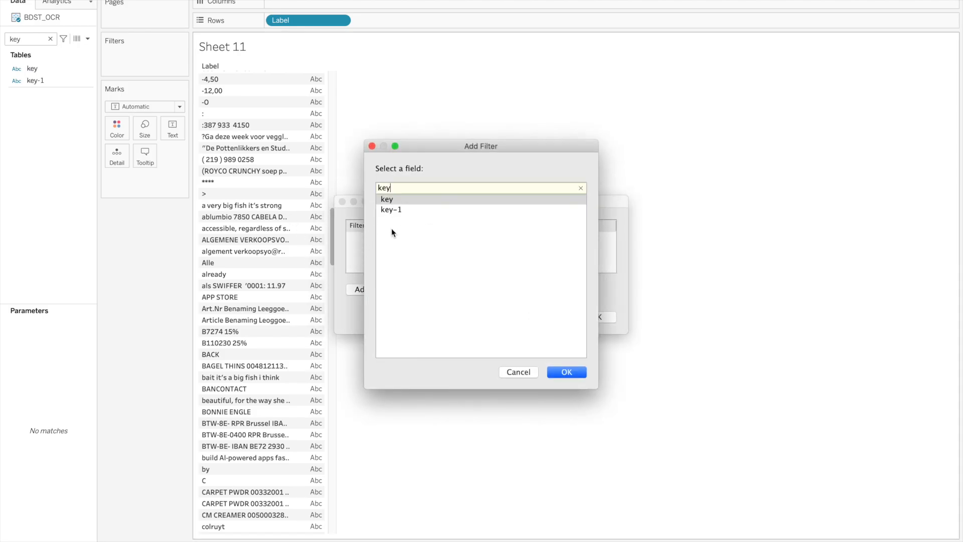
double_click(403, 198)
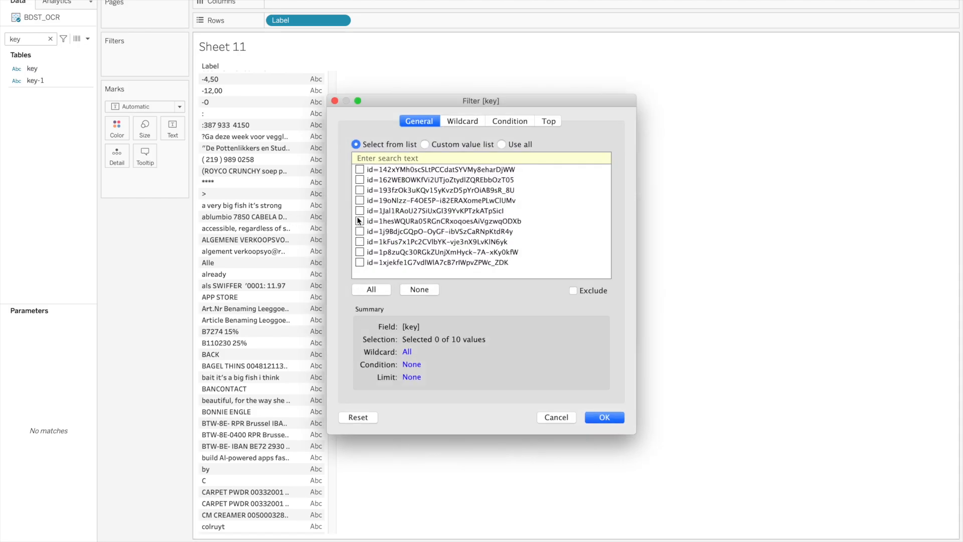
click(360, 241)
click(598, 418)
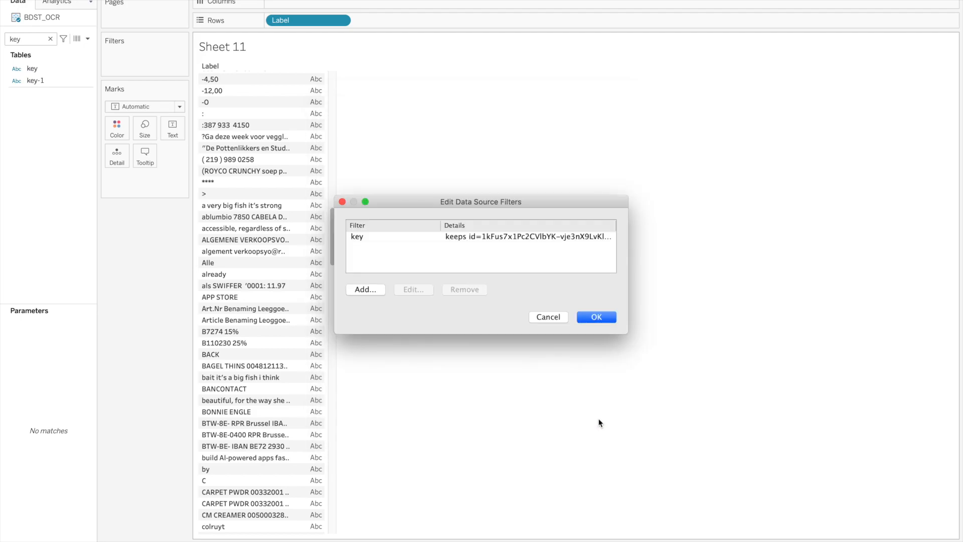
click(599, 319)
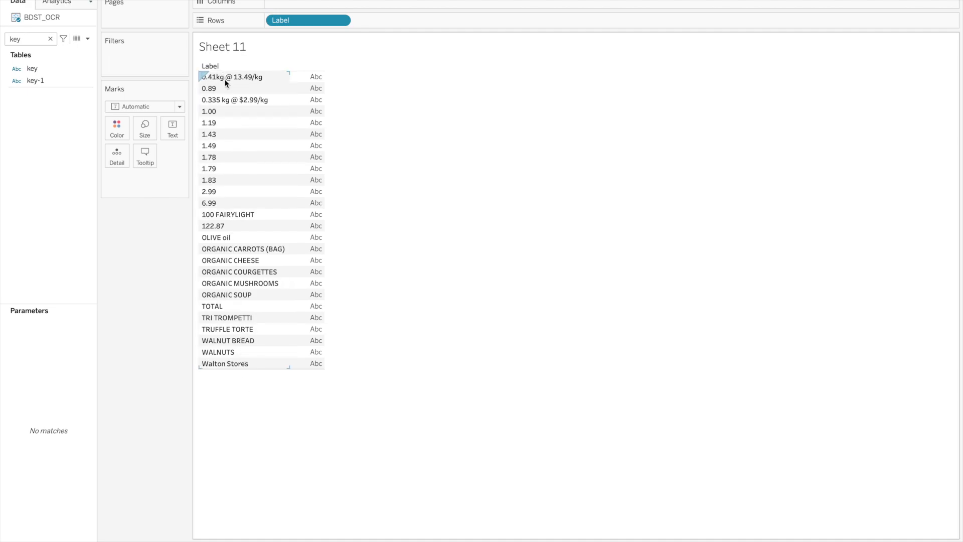
Go through the purely numeric price labels in Sheet 11, from 6.99 up to 1.78
click(223, 202)
click(217, 190)
click(221, 179)
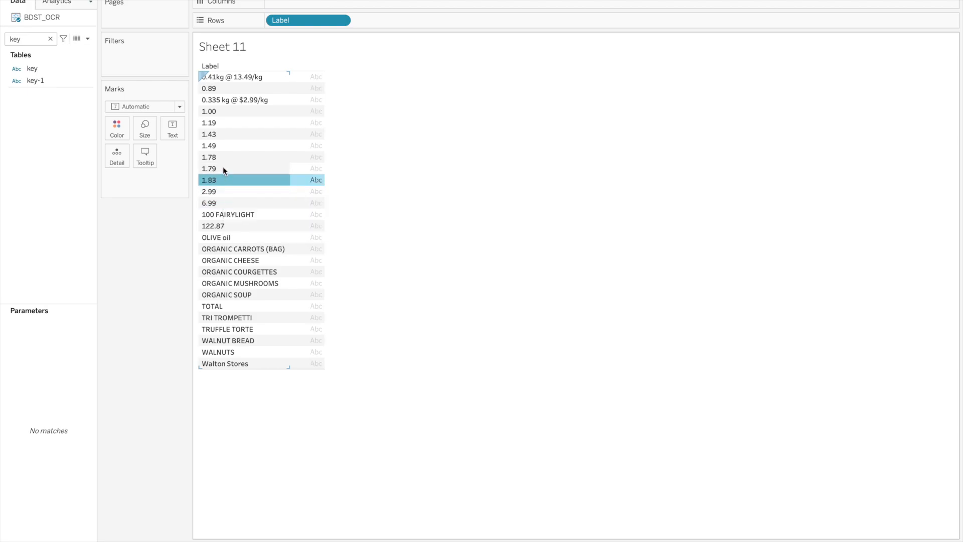
click(223, 168)
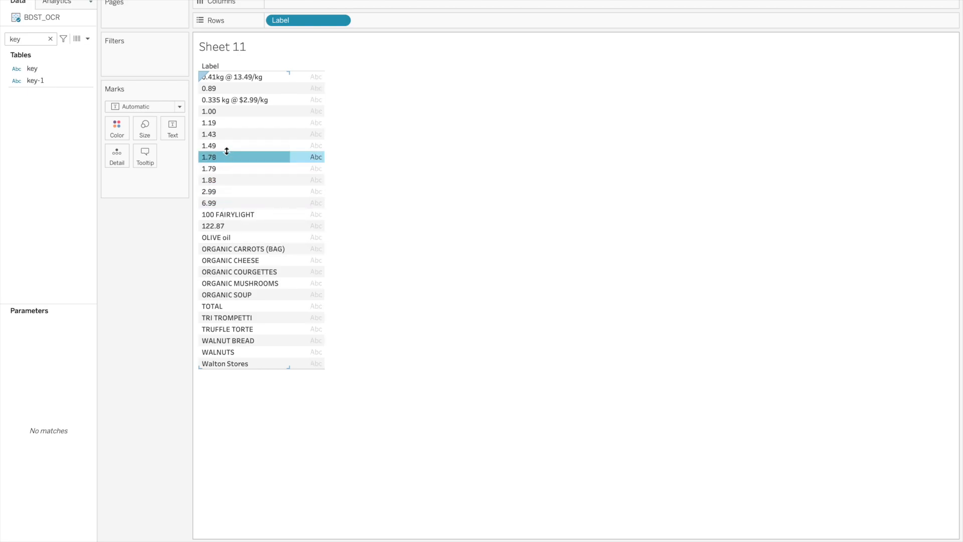
click(230, 167)
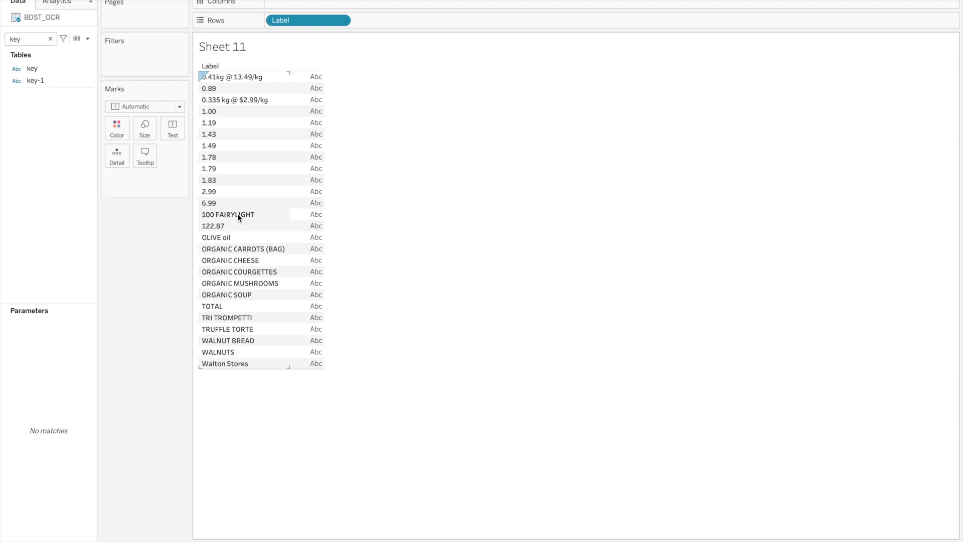
Clear the field search and start a calculated field with the formula float([Label])
double_click(36, 38)
key(BackSpace)
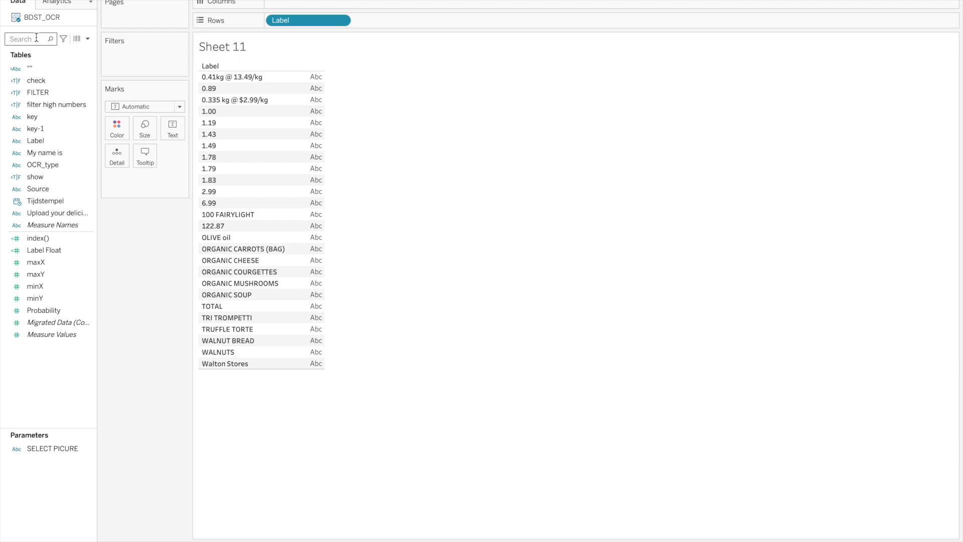
click(88, 39)
click(74, 48)
drag(390, 163, 551, 239)
click(387, 314)
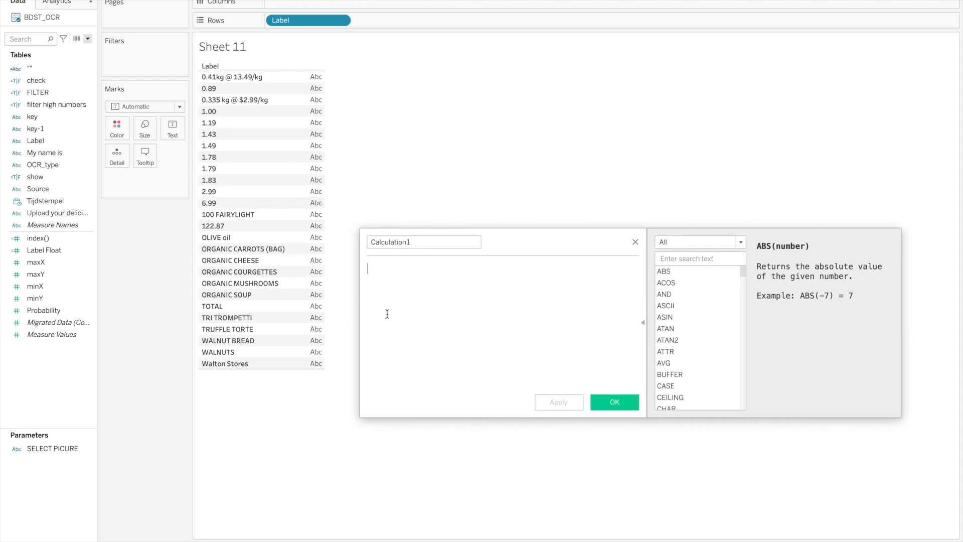
text(float()
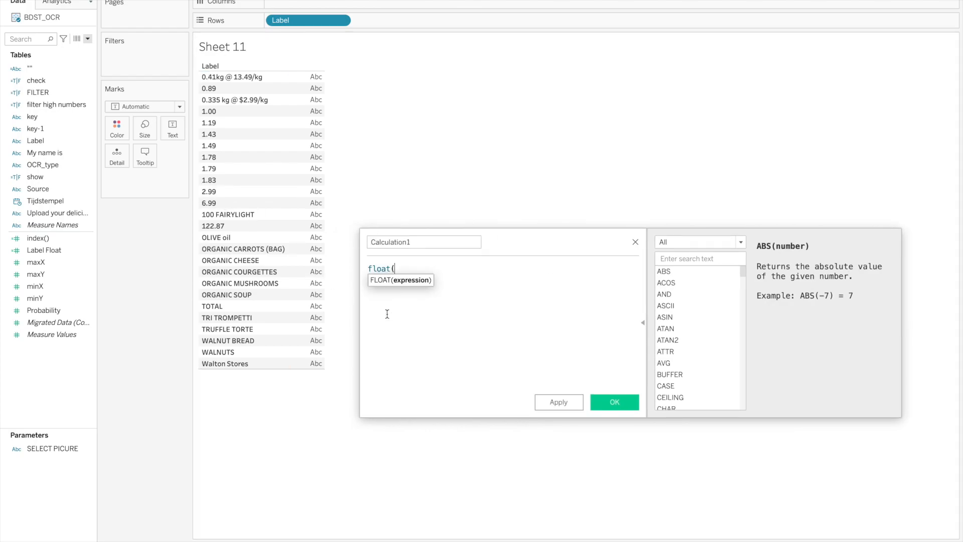
text([Label]))
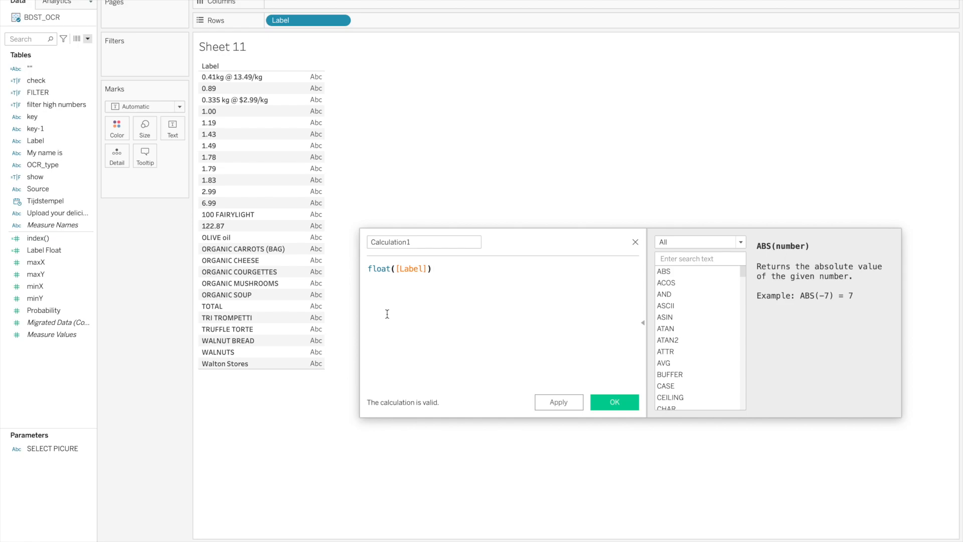
Wrap the formula in a null check so that it reads isnull(float([Label]))
click(369, 270)
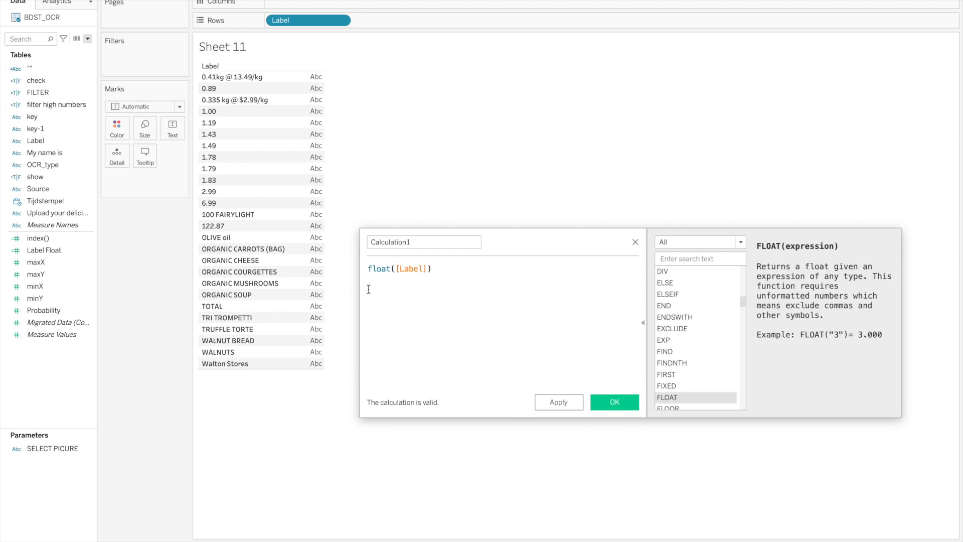
text(isnu()
key(BackSpace)
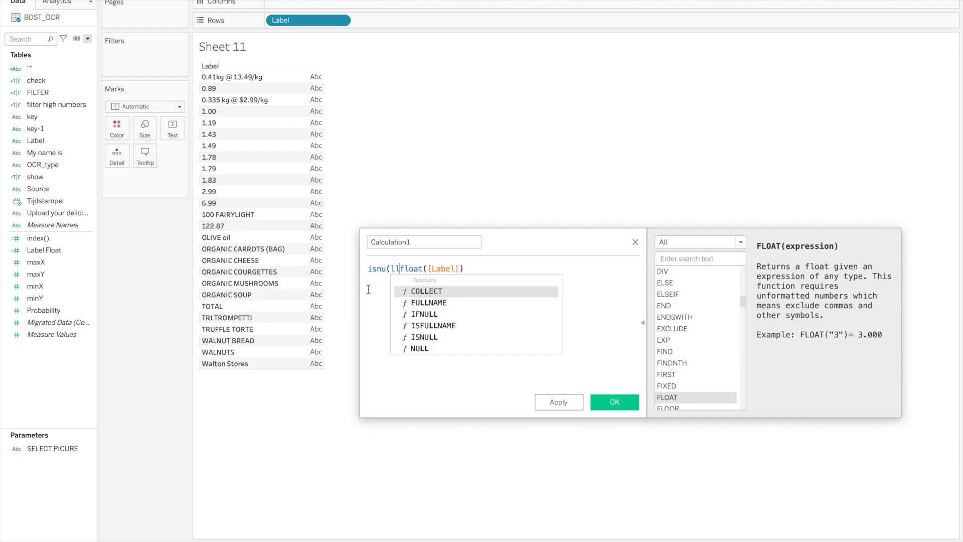
text(ll()
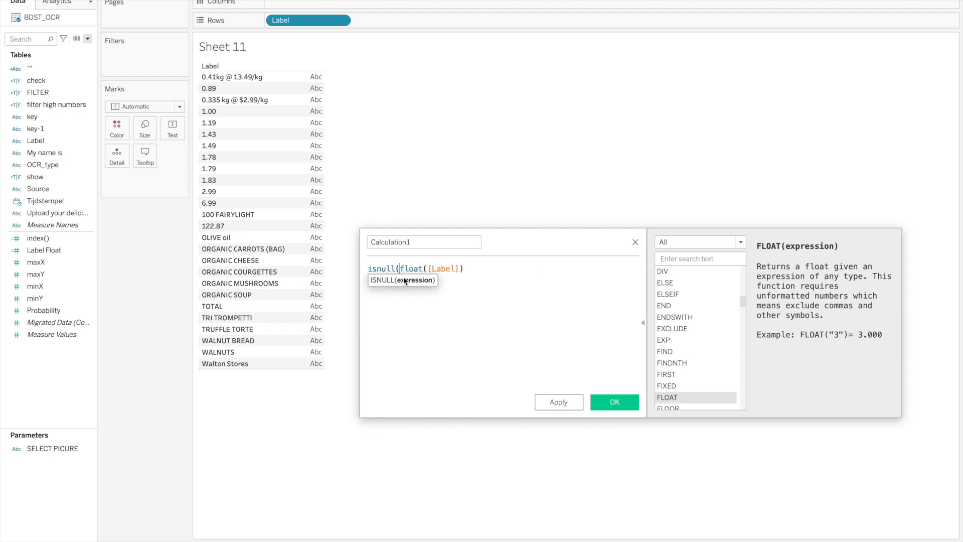
text())
Name the calculation split boolean, save it, and place it on the rows of Sheet 11 in front of Label
click(392, 242)
key(ctrl+a)
text(discri)
key(BackSpace)
key(BackSpace)
key(BackSpace)
text(scriman)
key(ctrl+a)
text(sp)
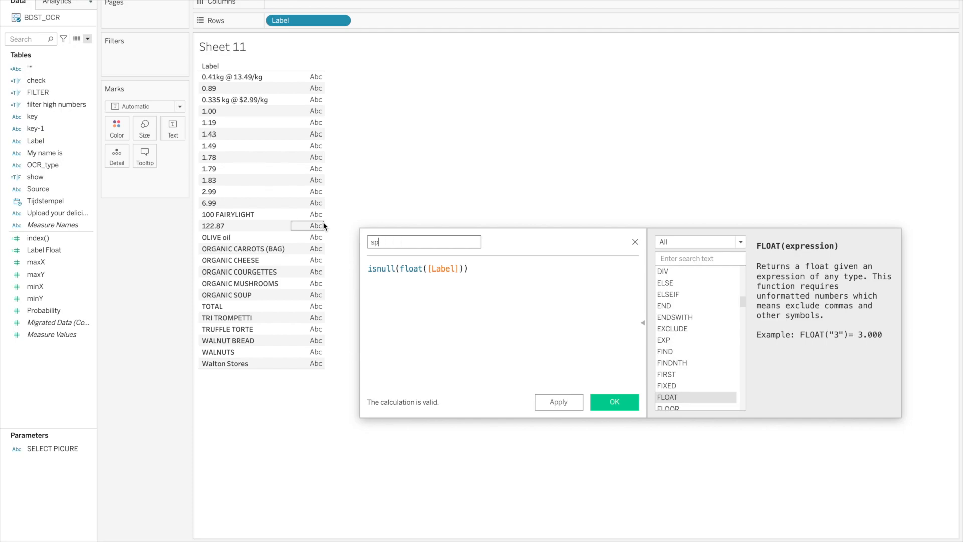
text(lit boolean)
click(622, 402)
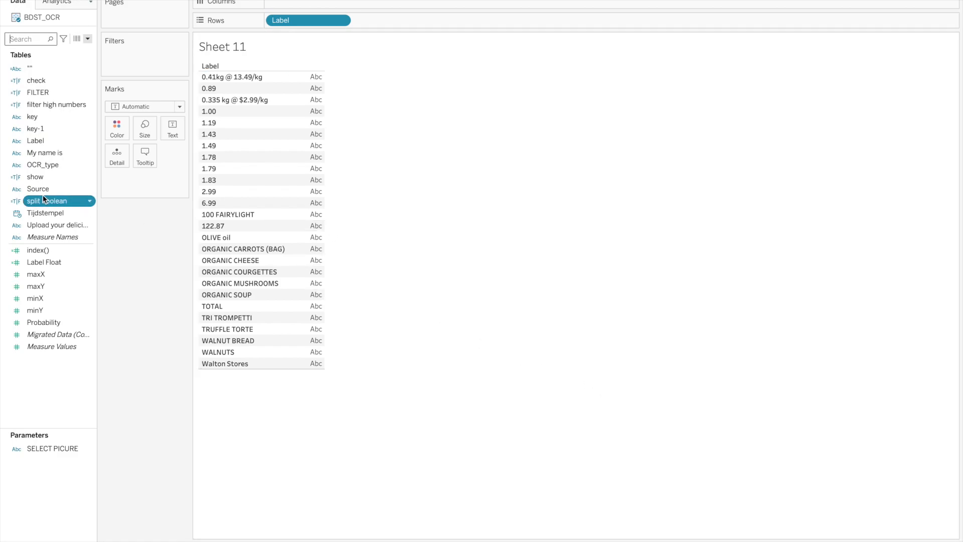
mouse_move(47, 200)
mouse_down()
mouse_move(138, 128)
mouse_move(331, 17)
mouse_move(275, 21)
mouse_up()
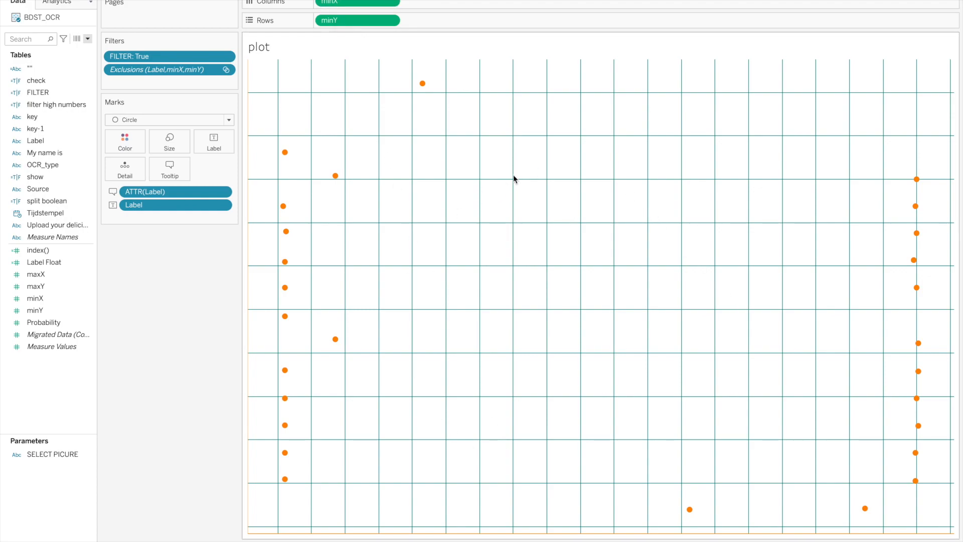
Show the mark labels for the circles on the plot sheet, and reopen the label options
click(214, 141)
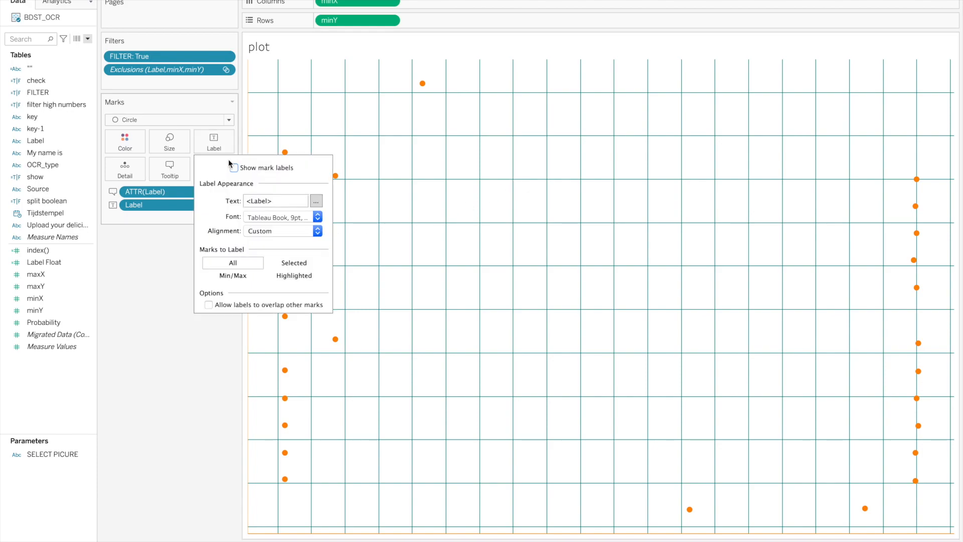
click(241, 168)
click(240, 169)
click(240, 168)
click(144, 407)
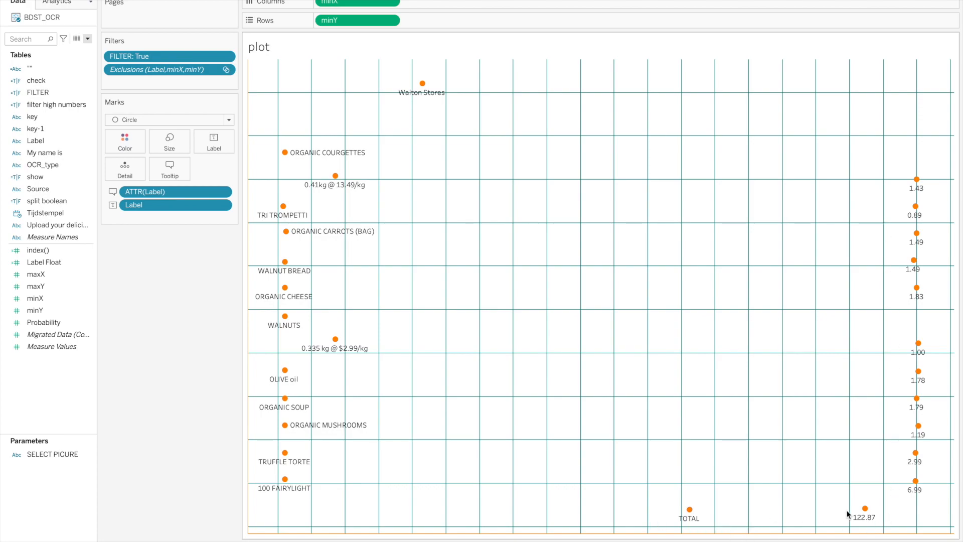
click(215, 142)
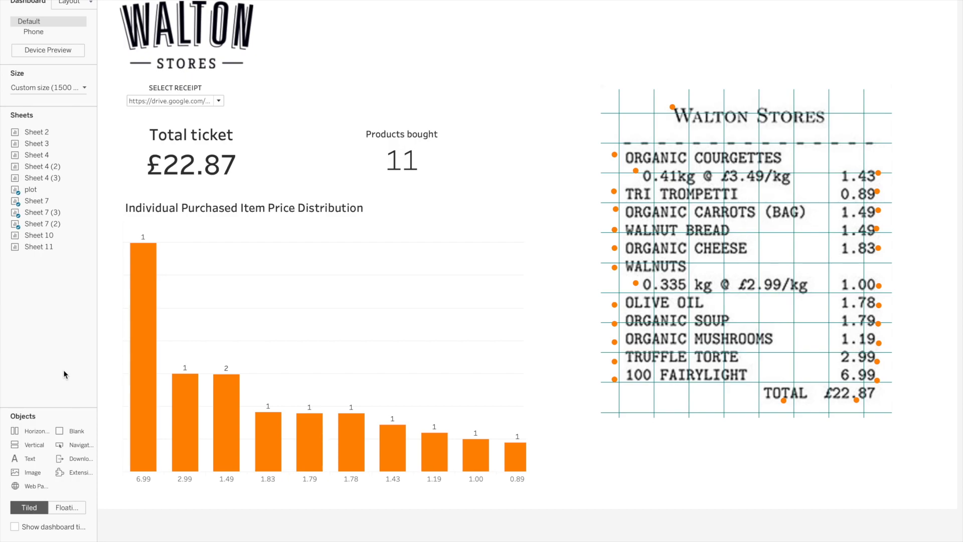
Go to the sheet behind the dashboard's Total ticket figure and examine its filters and text measure
click(226, 163)
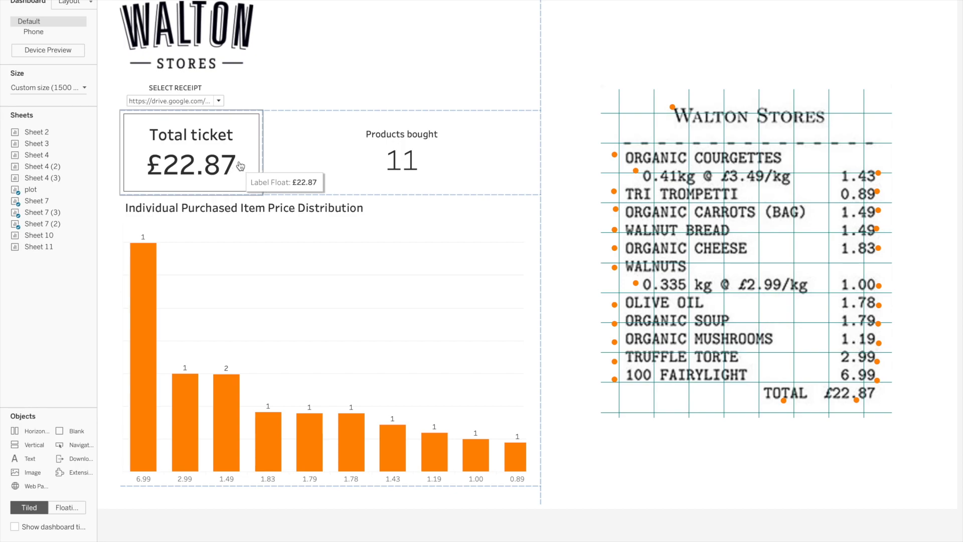
click(241, 144)
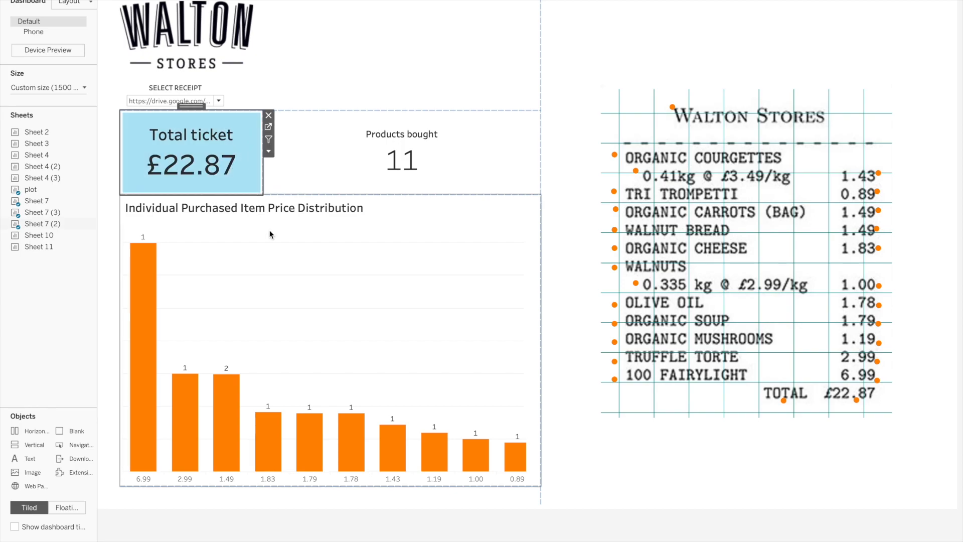
click(271, 155)
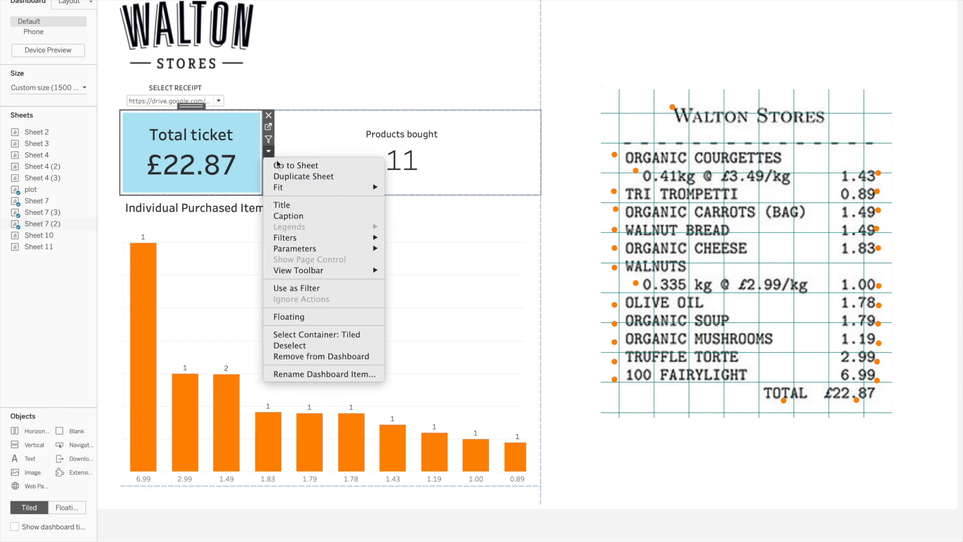
click(277, 163)
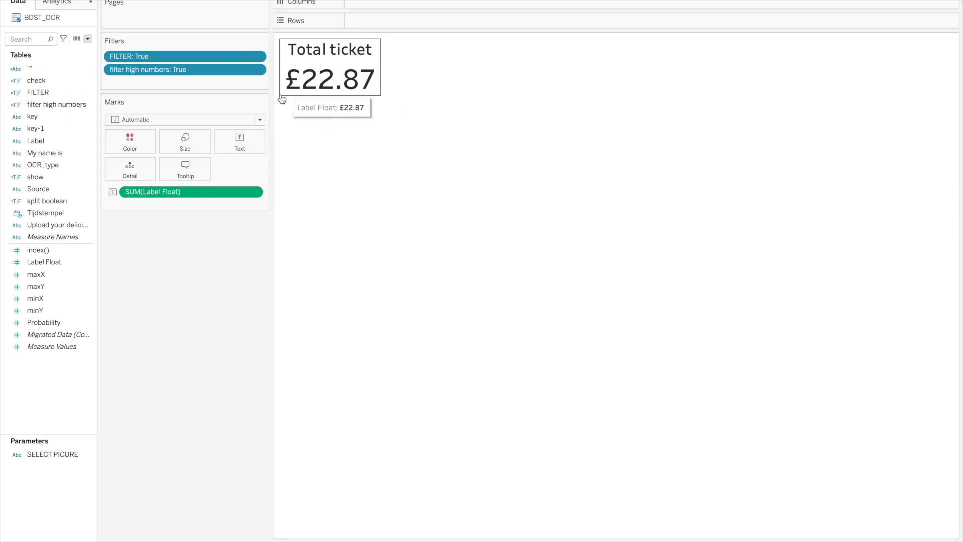
mouse_move(304, 68)
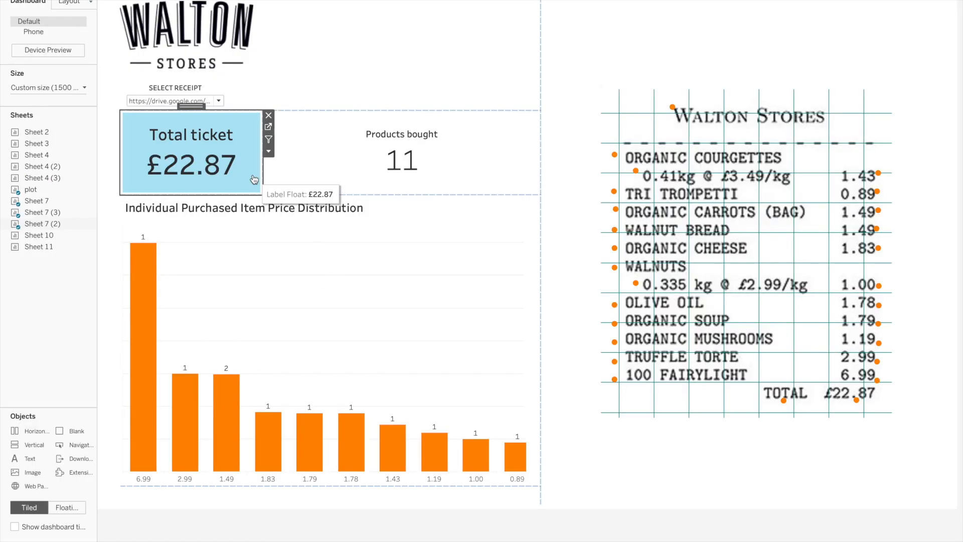
Go to the sheet behind the dashboard's Products bought figure and examine its filters and count measure
click(512, 160)
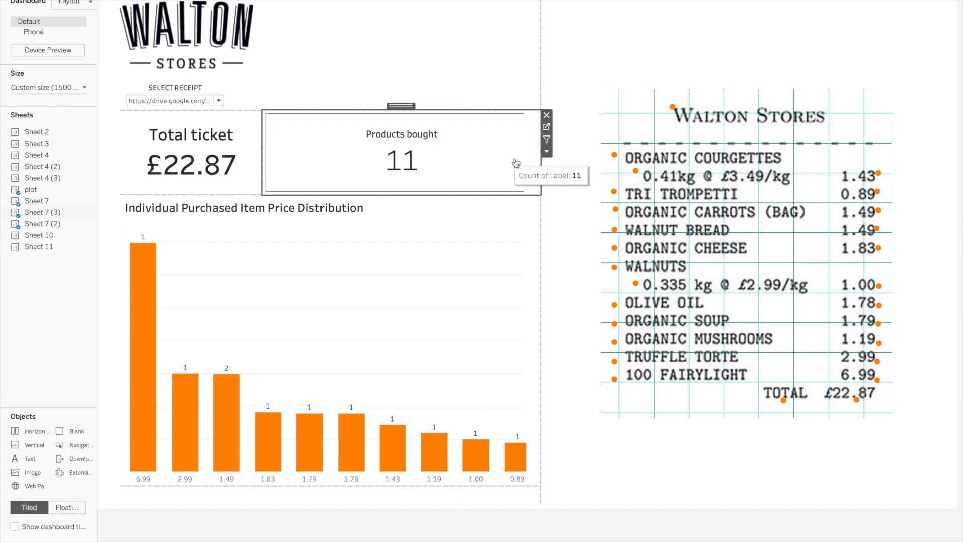
click(546, 152)
click(569, 171)
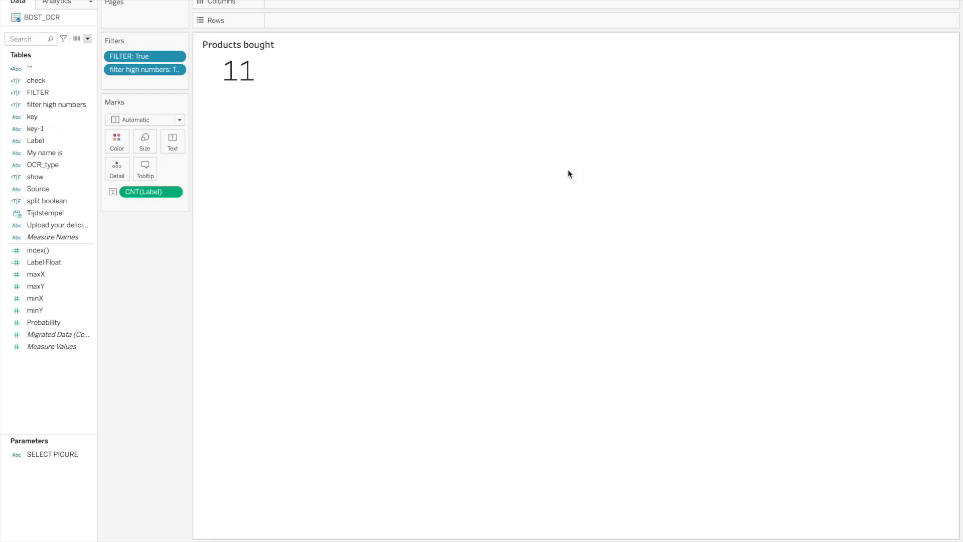
drag(191, 170, 250, 179)
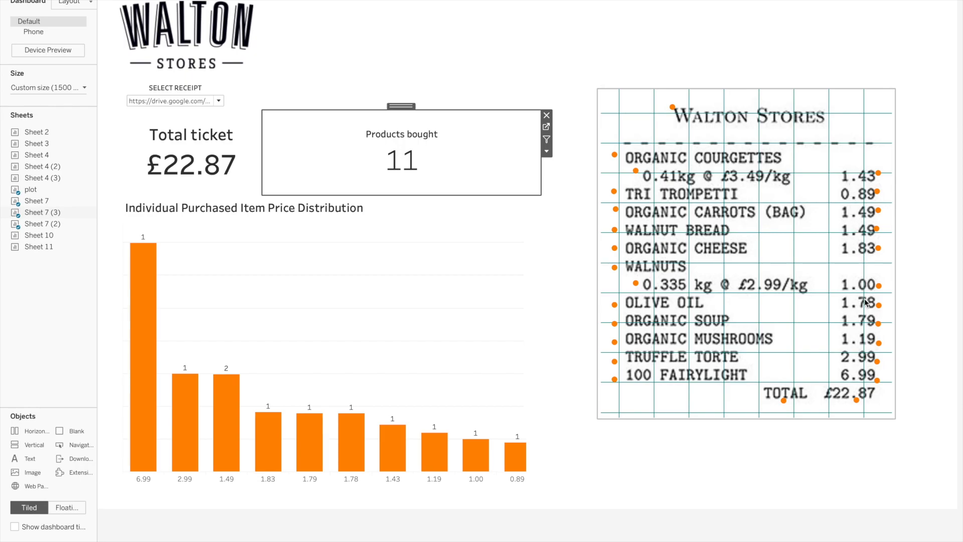
Go to the sheet behind the dashboard's Individual Purchased Item Price Distribution chart and examine its filters, price axis and count labels
mouse_move(873, 386)
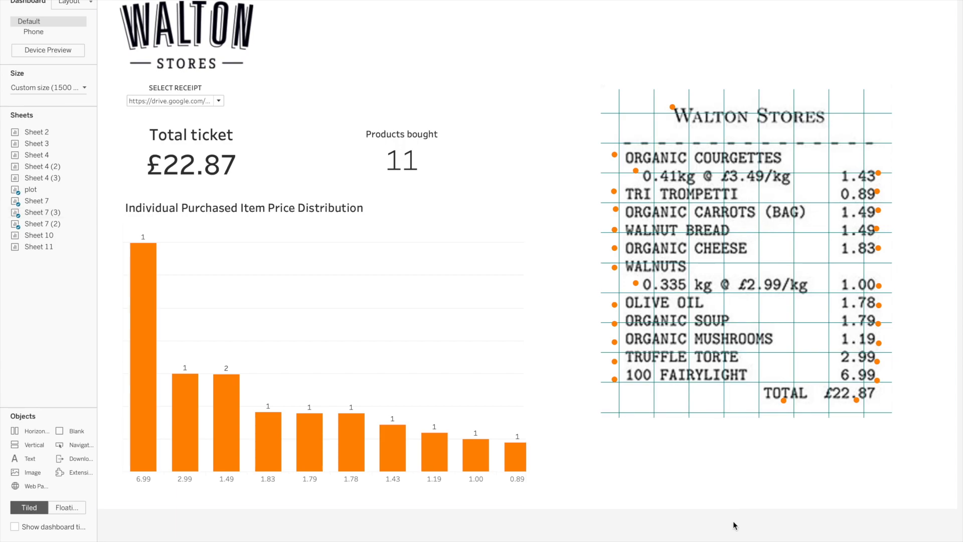
click(445, 273)
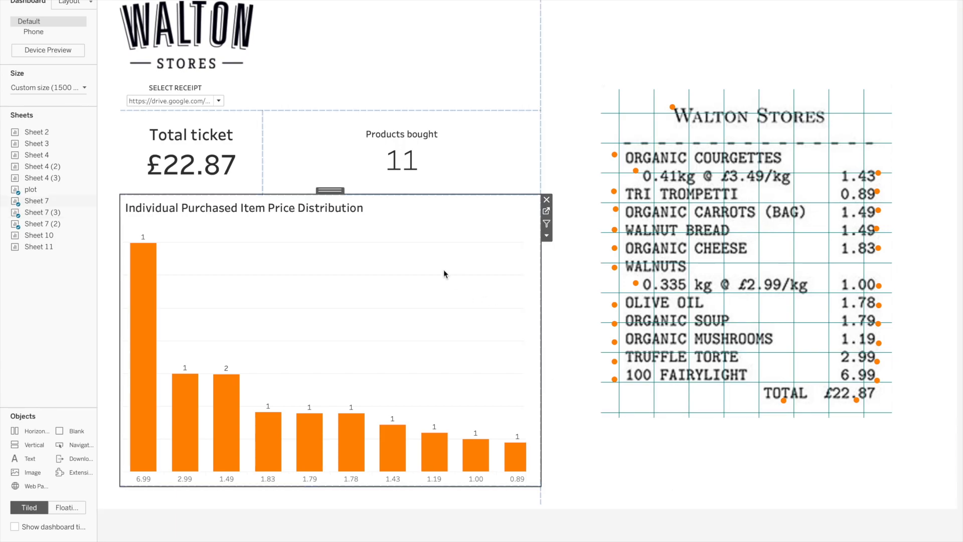
click(547, 237)
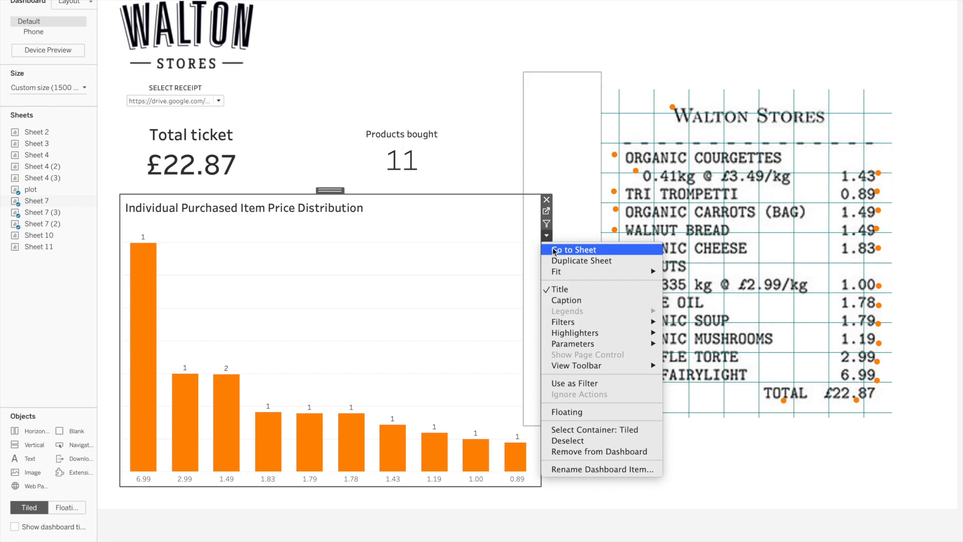
click(554, 249)
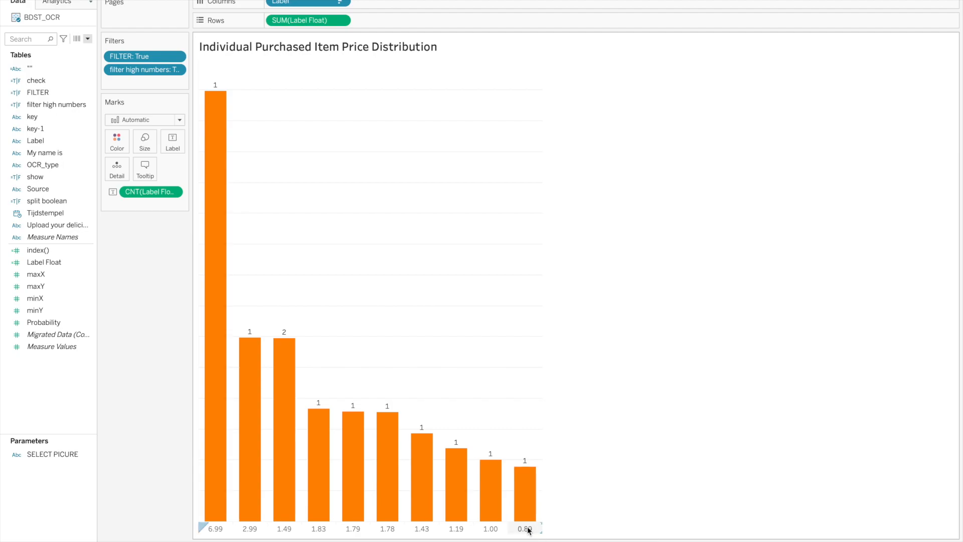
mouse_move(324, 467)
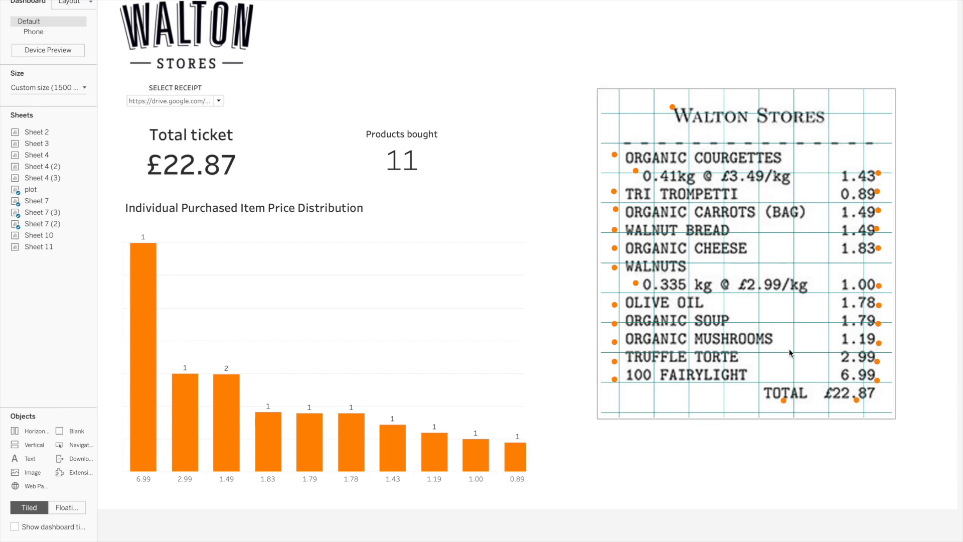
Move the floating plot sheet off the receipt image onto the Products bought area, and undo the move
mouse_move(669, 106)
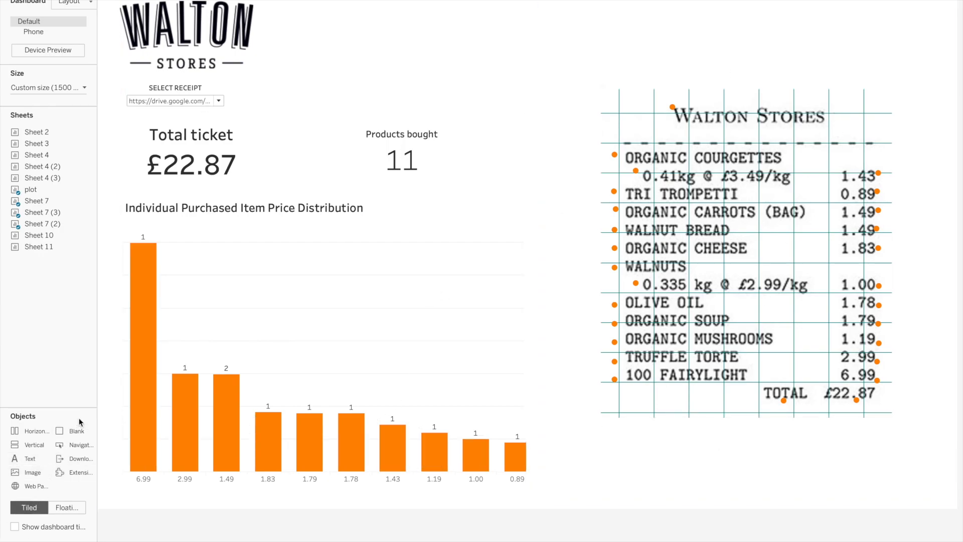
drag(97, 386, 157, 387)
drag(26, 471, 97, 323)
click(817, 101)
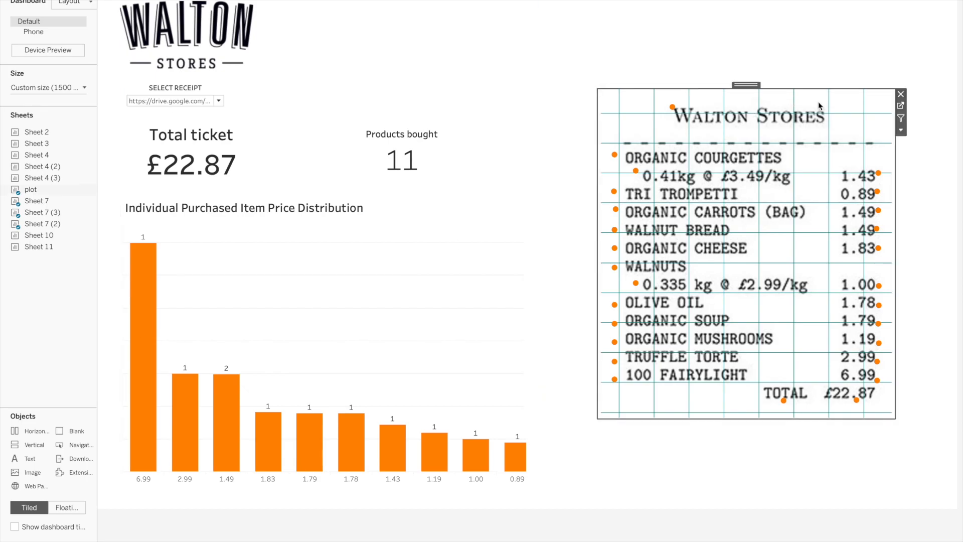
drag(746, 84, 412, 101)
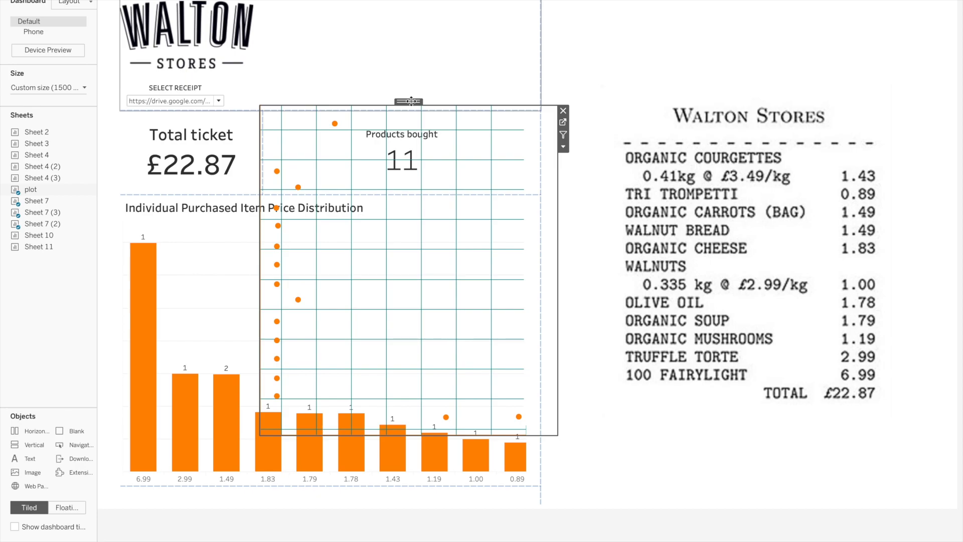
key(ctrl+z)
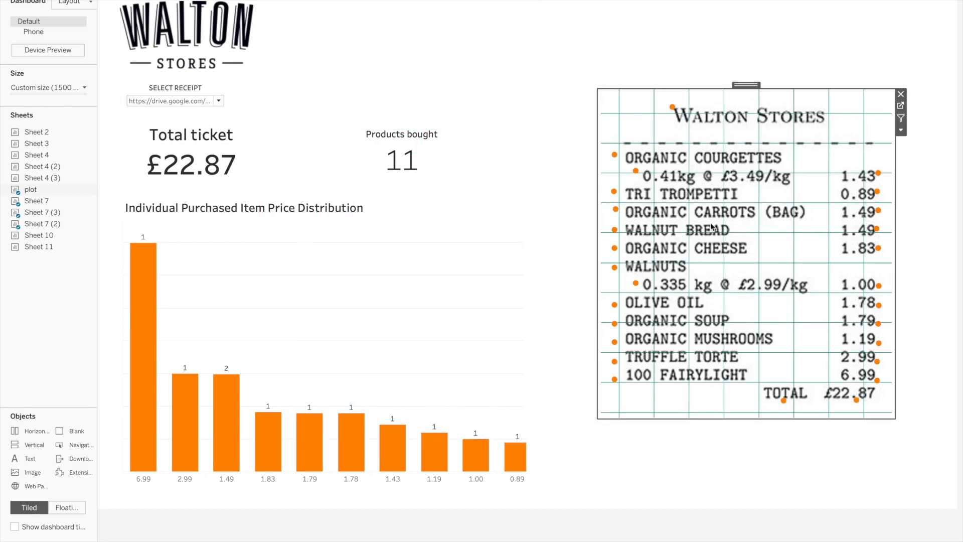
drag(755, 89, 755, 89)
Inspect the label and coordinate tooltips of the plot circles beside the receipt's product names
mouse_move(624, 168)
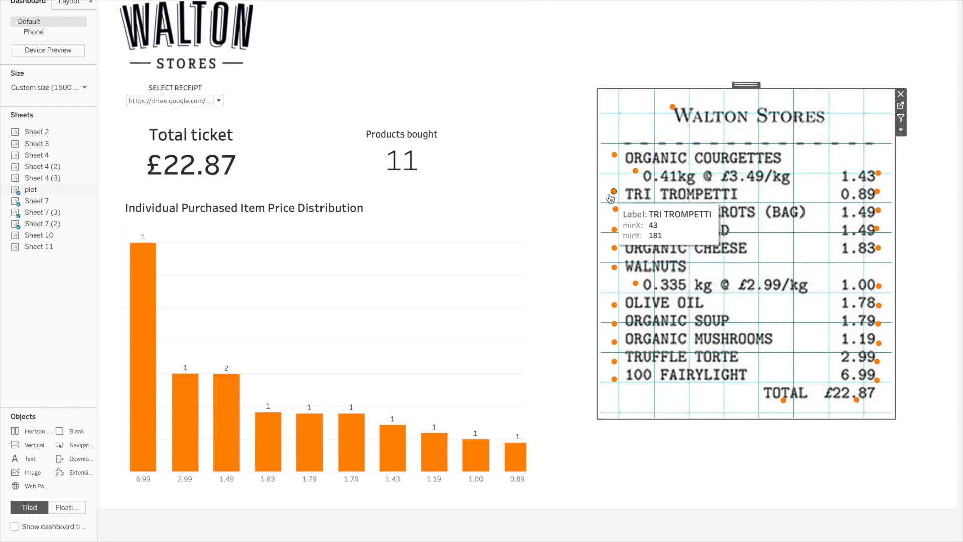
mouse_move(615, 214)
mouse_move(615, 330)
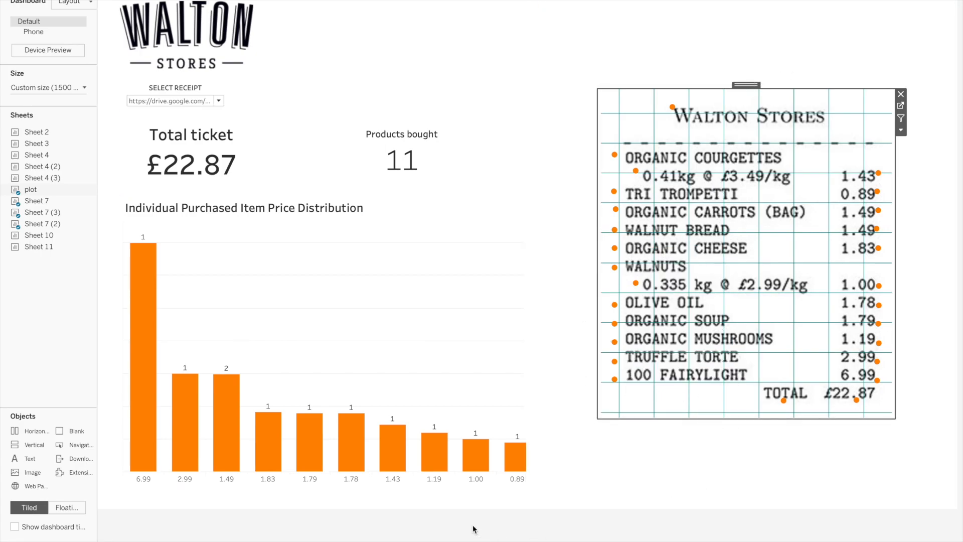
View the receipt links offered by the SELECT RECEIPT parameter and close the list without choosing another receipt
click(211, 101)
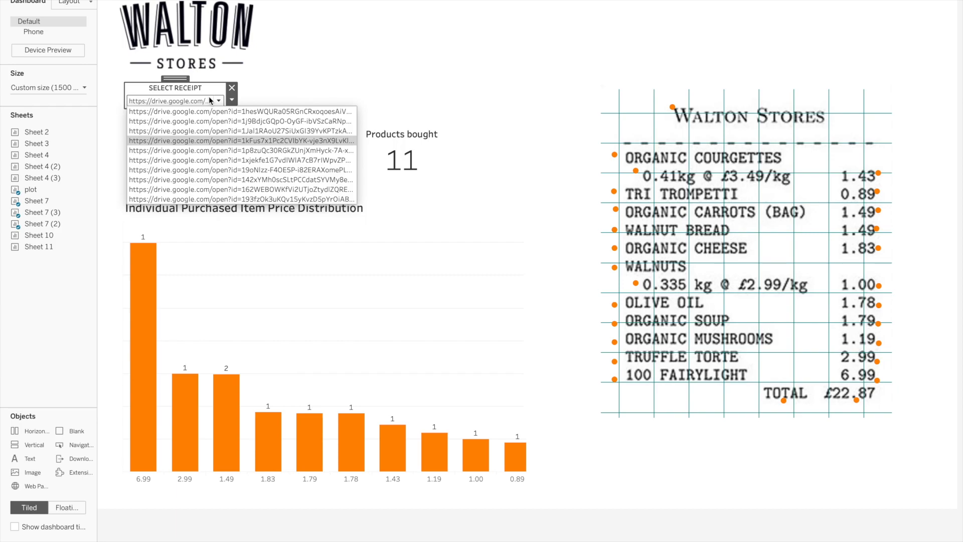
click(193, 523)
drag(30, 190, 275, 183)
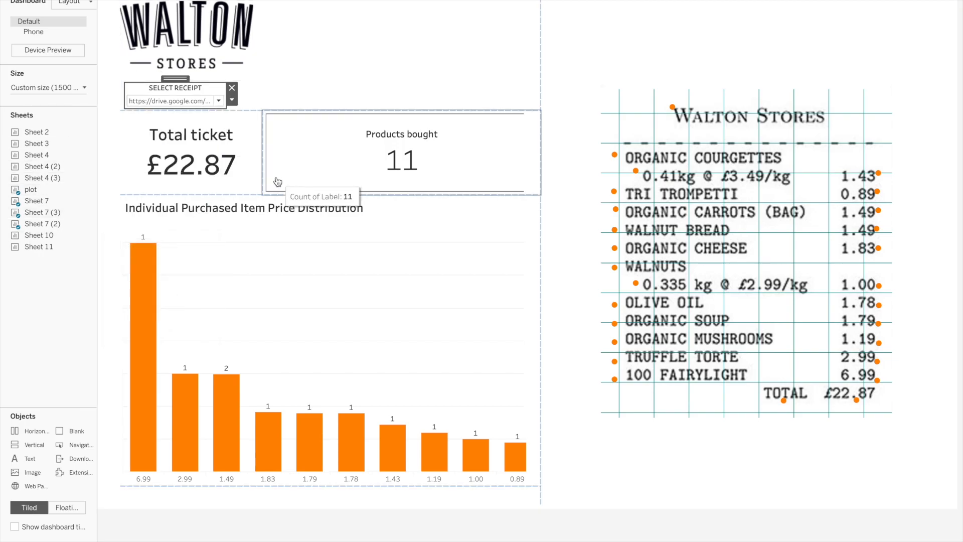
click(346, 520)
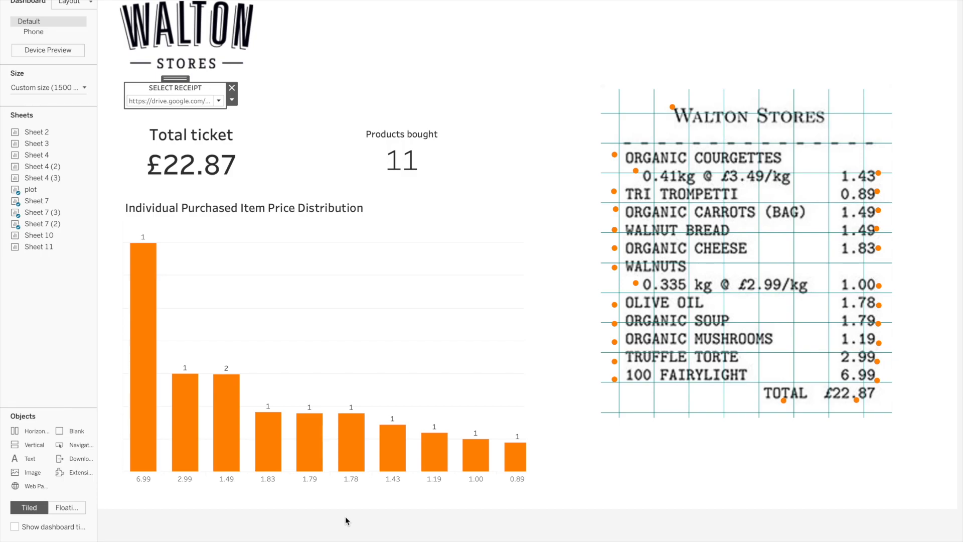